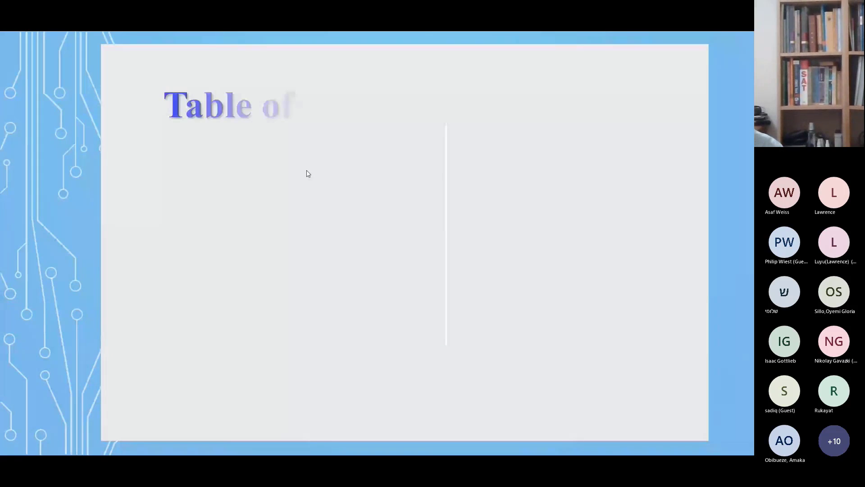
pyautogui.click(217, 208)
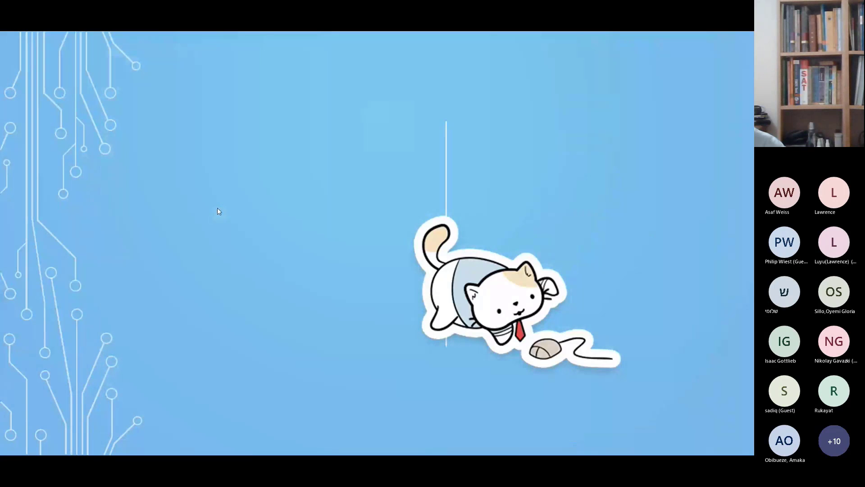
pyautogui.click(218, 207)
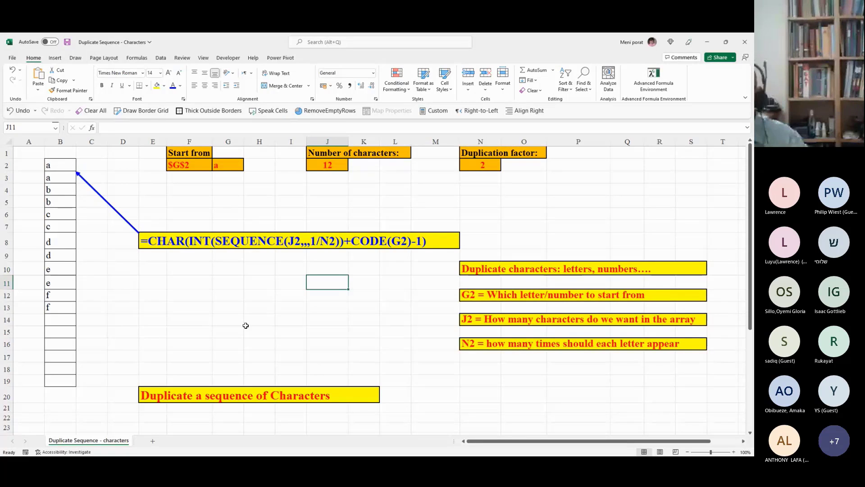
# - Inspect the formula's three input cells: start character in G2, number of characters in J2 and duplication factor in N2
pyautogui.click(228, 165)
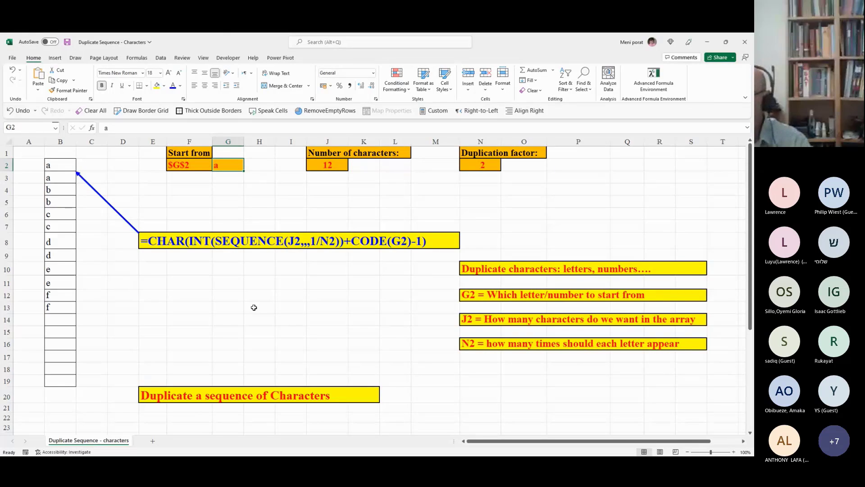
pyautogui.click(328, 165)
pyautogui.click(470, 162)
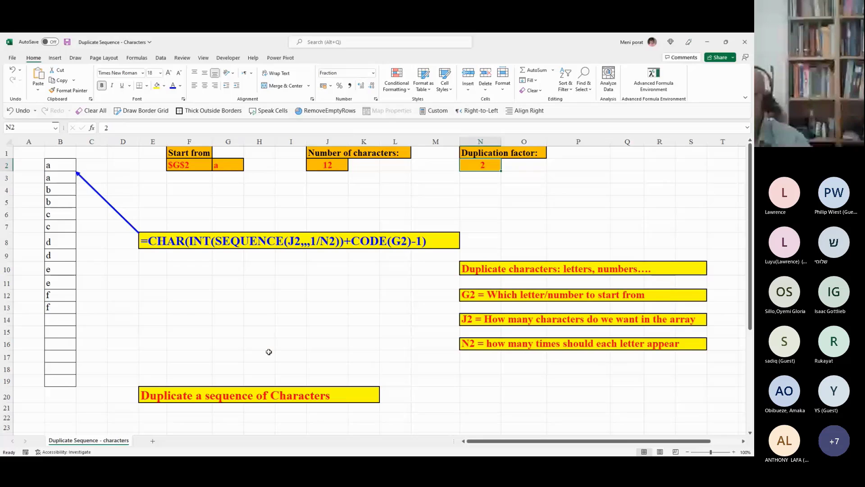
pyautogui.click(182, 153)
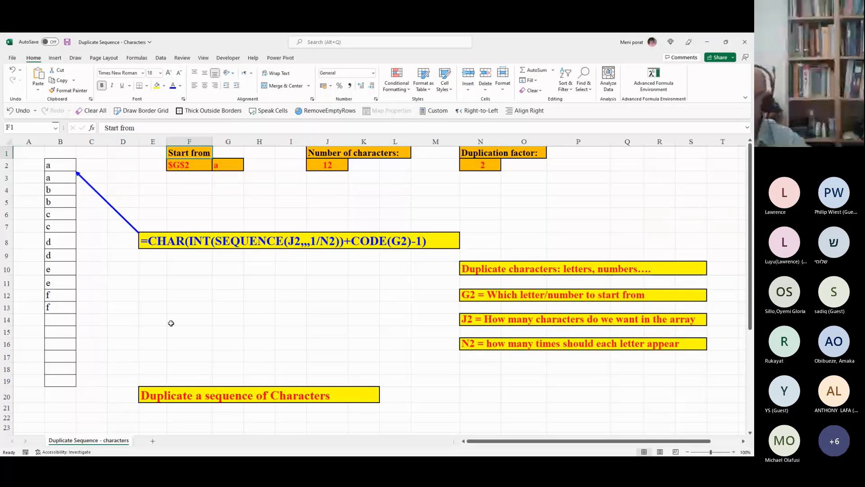
pyautogui.click(219, 167)
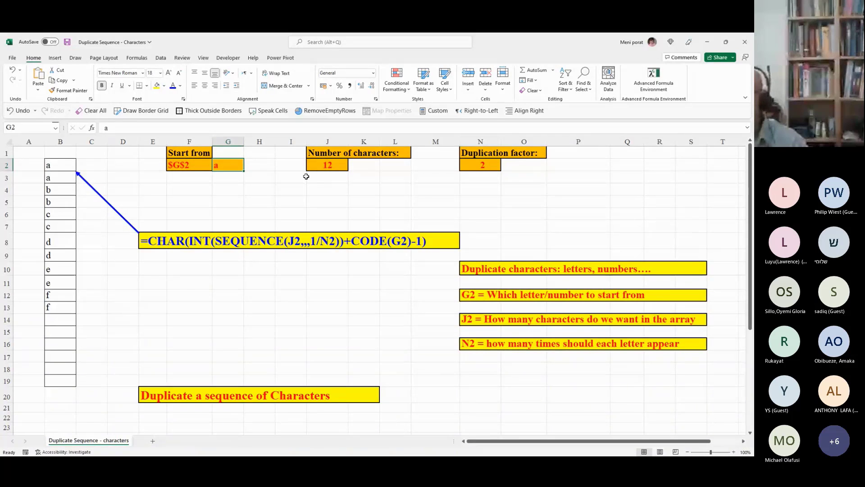
pyautogui.click(481, 165)
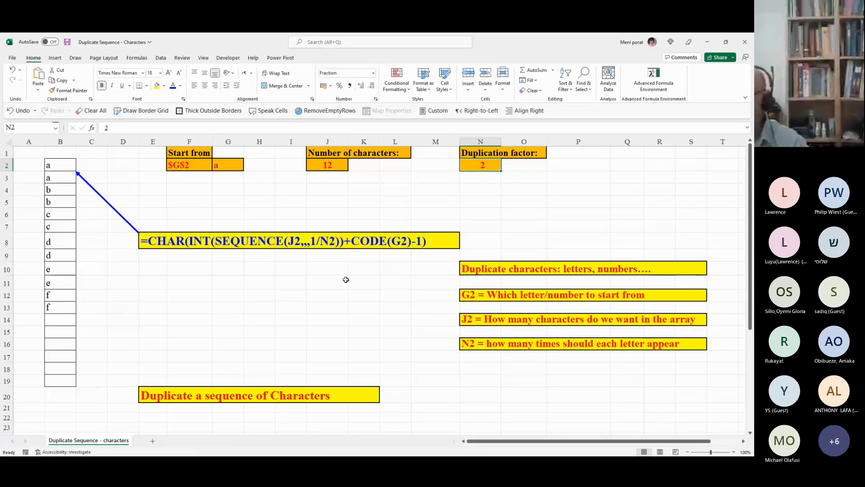
# - Try the number of characters in J2 at 2 and at 4
pyautogui.click(327, 168)
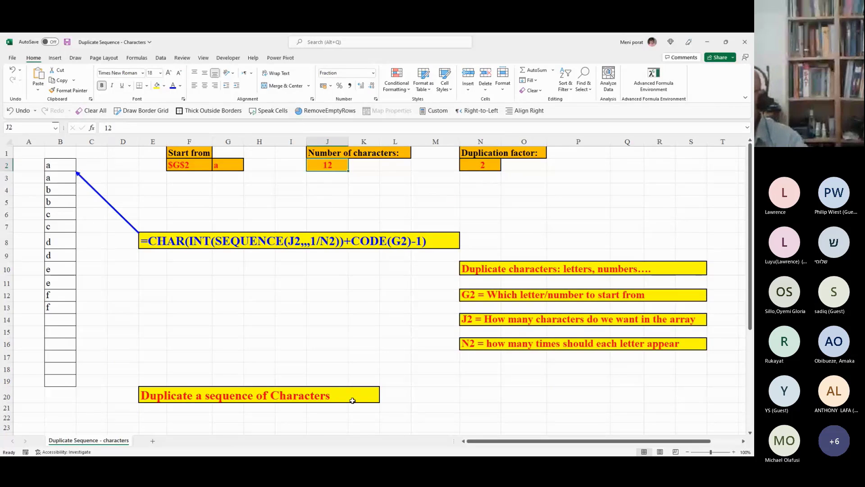
pyautogui.write('2')
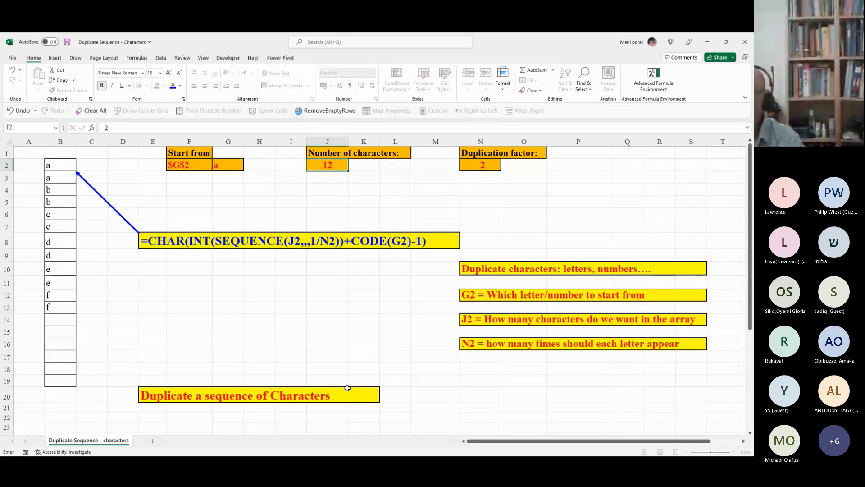
pyautogui.press('Return')
pyautogui.click(313, 165)
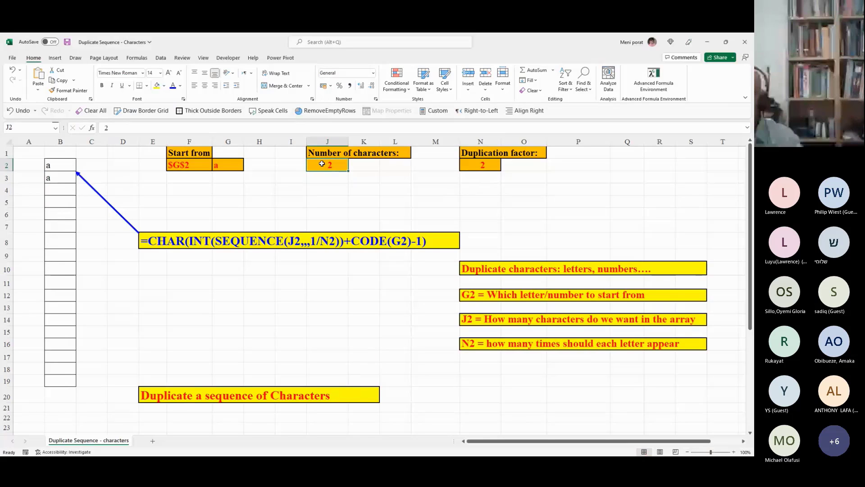
pyautogui.write('4')
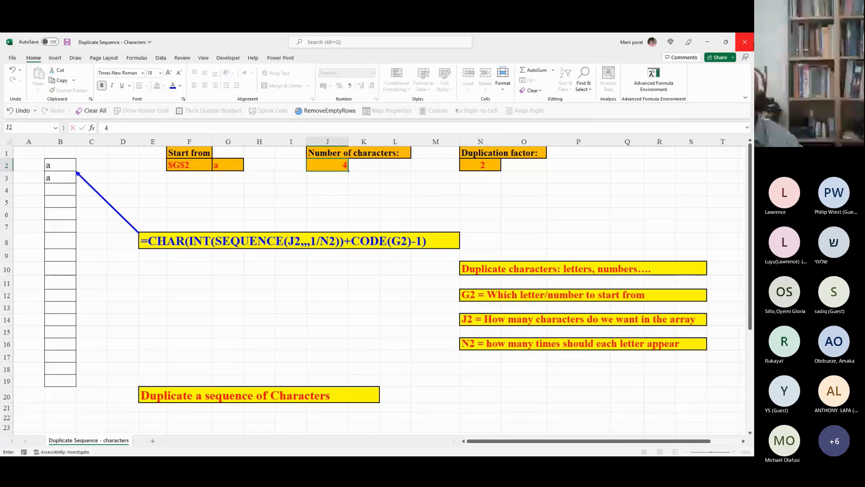
pyautogui.press('Return')
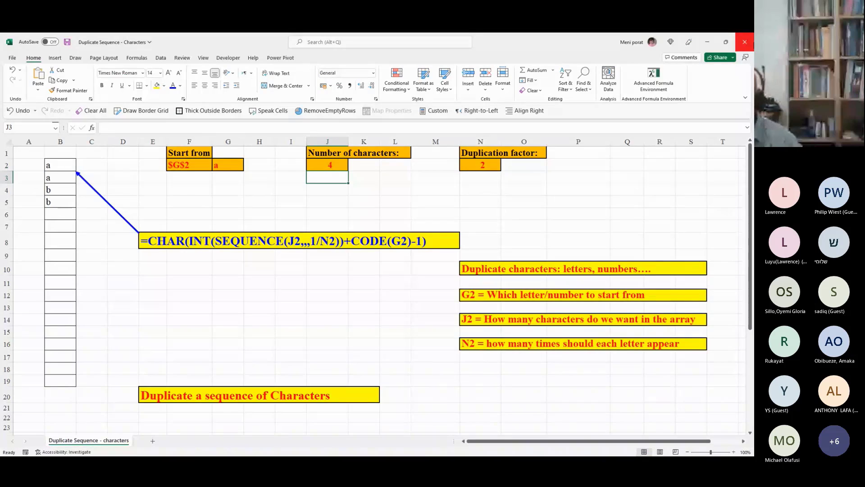
# - Set the number of characters in J2 to 12
pyautogui.scroll(-1, 586, 83)
pyautogui.click(318, 165)
pyautogui.write('12')
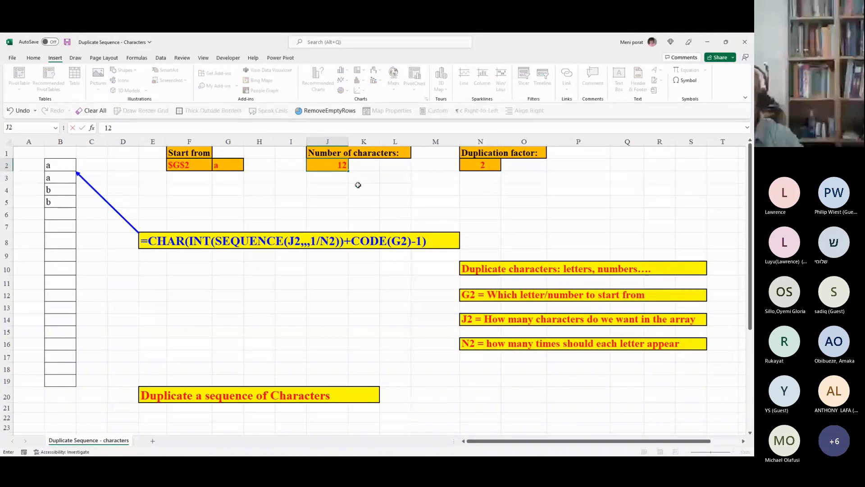
pyautogui.press('Return')
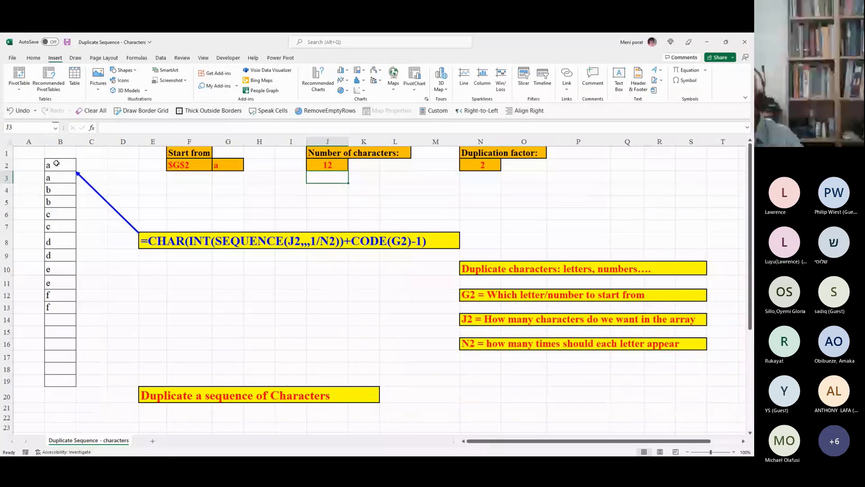
# - Set the duplication factor in N2 to 3 and select the generated sequence in B2:B13
pyautogui.click(468, 167)
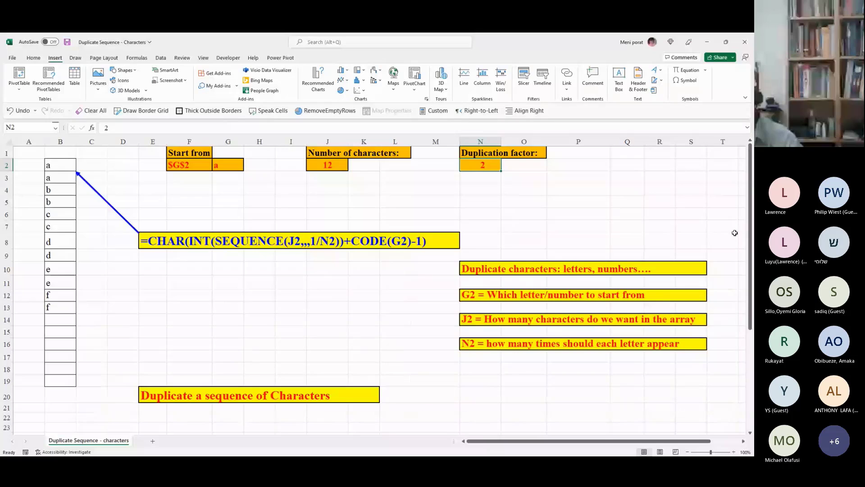
pyautogui.write('3')
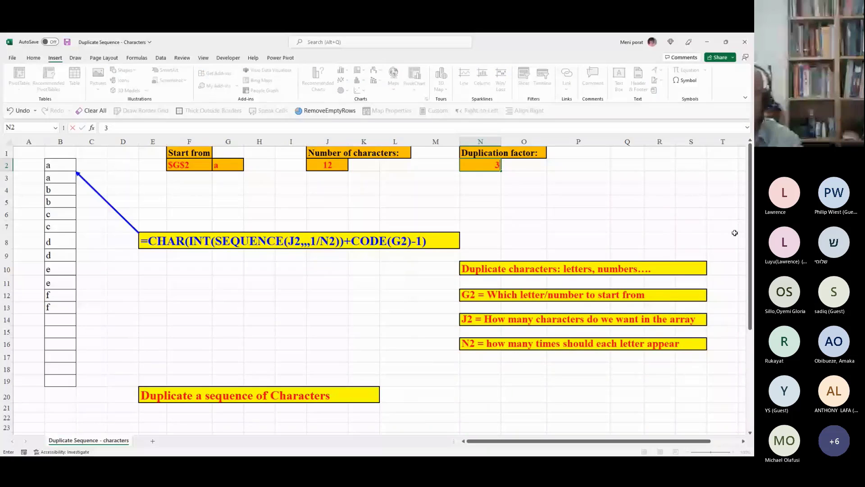
pyautogui.press('Return')
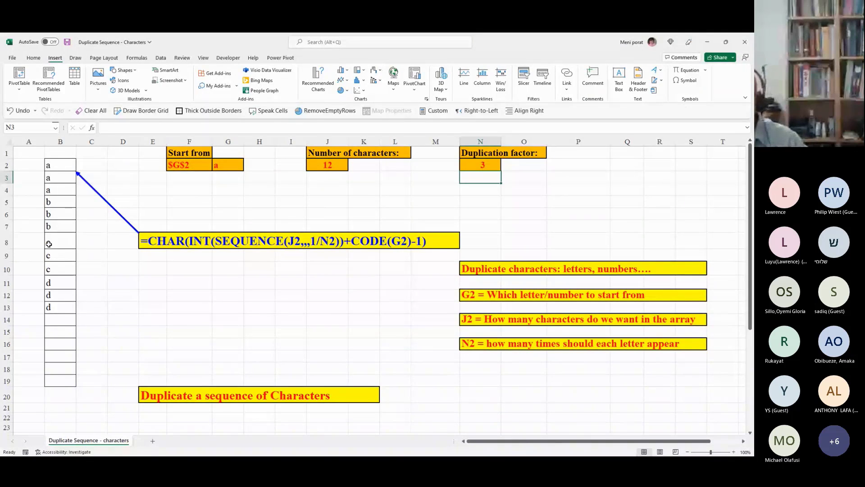
pyautogui.moveTo(59, 165); pyautogui.dragTo(58, 307)
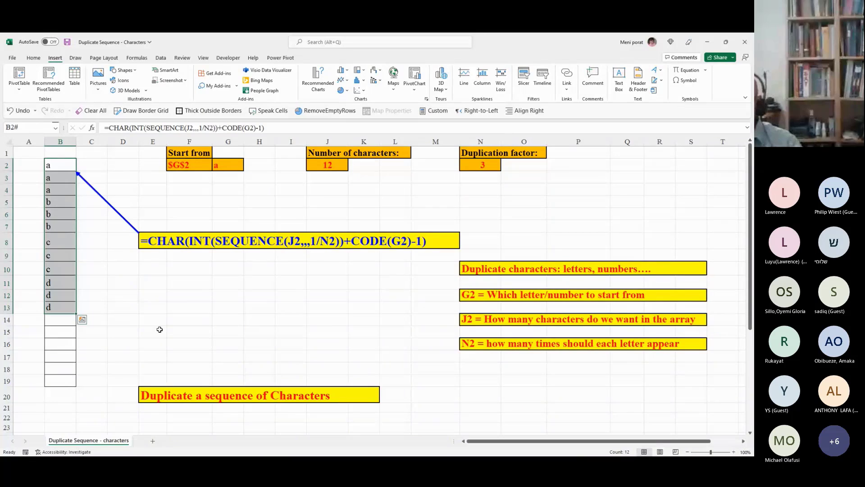
# - Set the start character in G2 to 1 to generate repeated numbers instead of letters
pyautogui.click(318, 165)
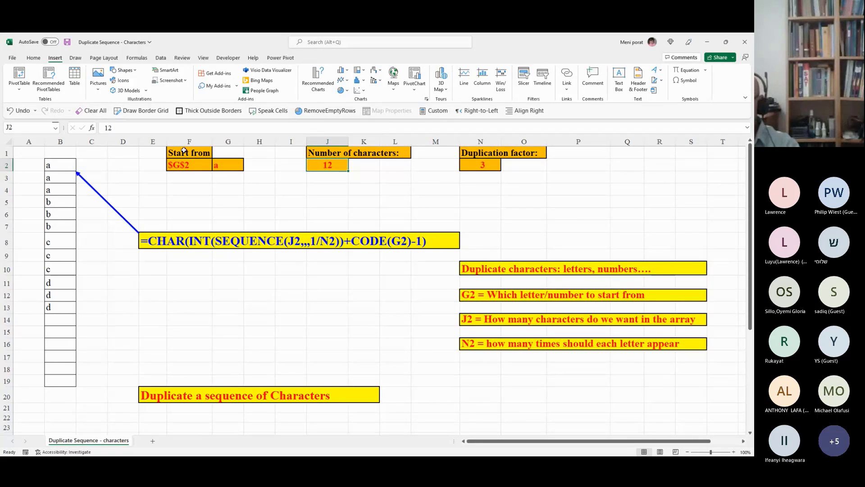
pyautogui.click(225, 163)
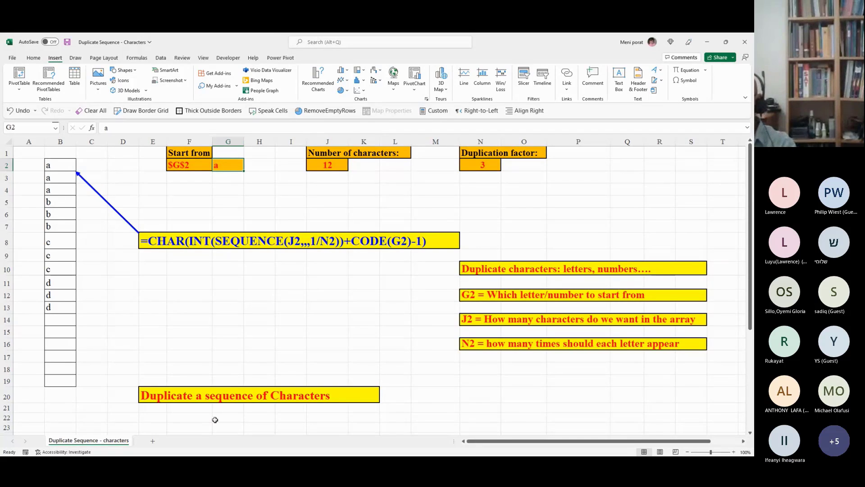
pyautogui.write('1')
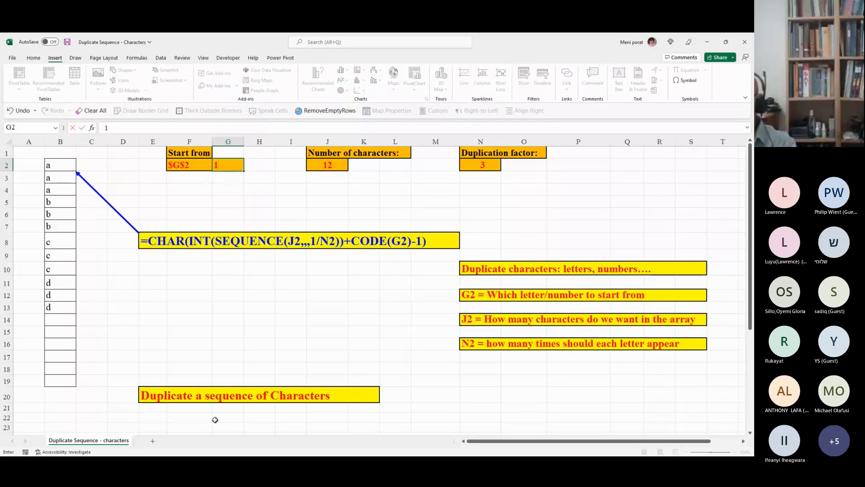
pyautogui.click(215, 420)
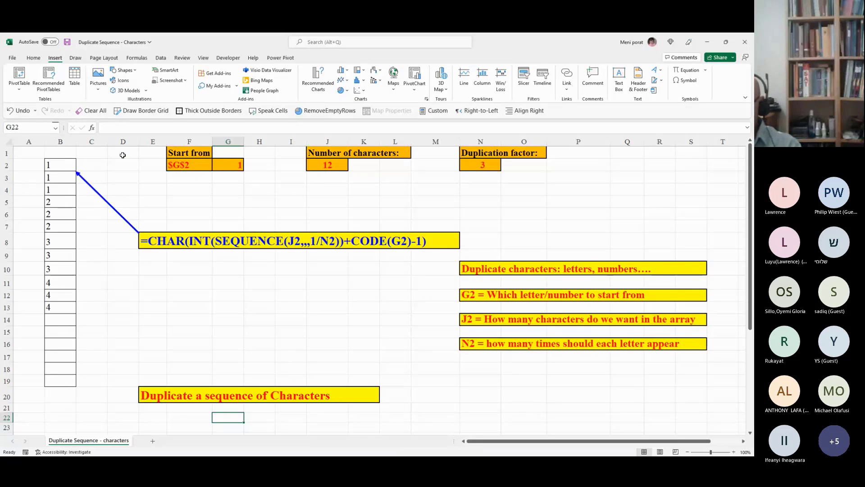
# - Set the number of characters in J2 to 15
pyautogui.click(318, 167)
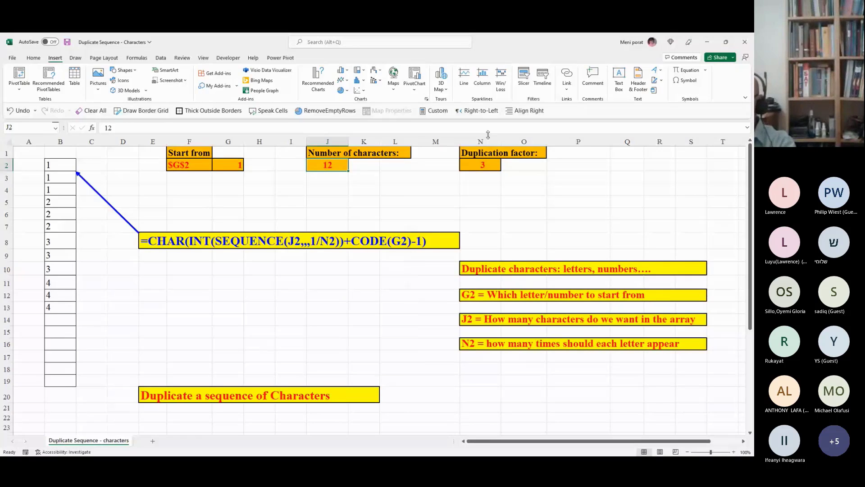
pyautogui.write('15')
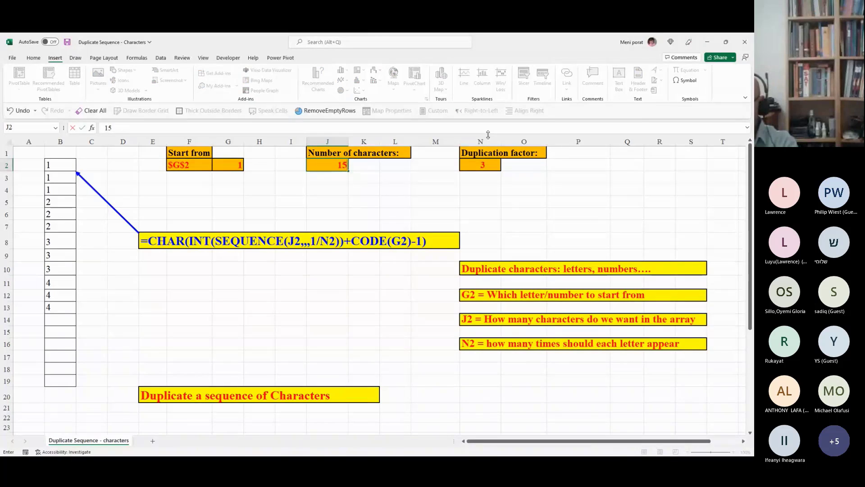
pyautogui.press('Return')
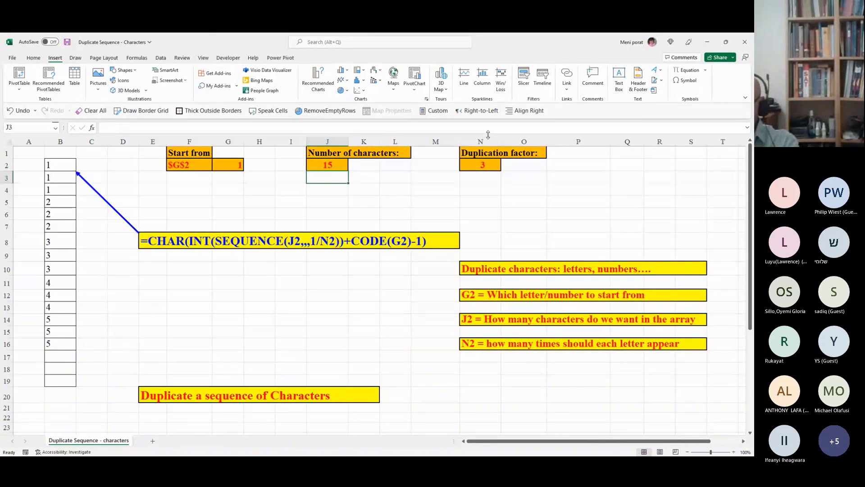
# - Check the repeated groups in column B by selecting the identical cells, including the last group in B14:B16
pyautogui.moveTo(60, 165); pyautogui.dragTo(59, 225)
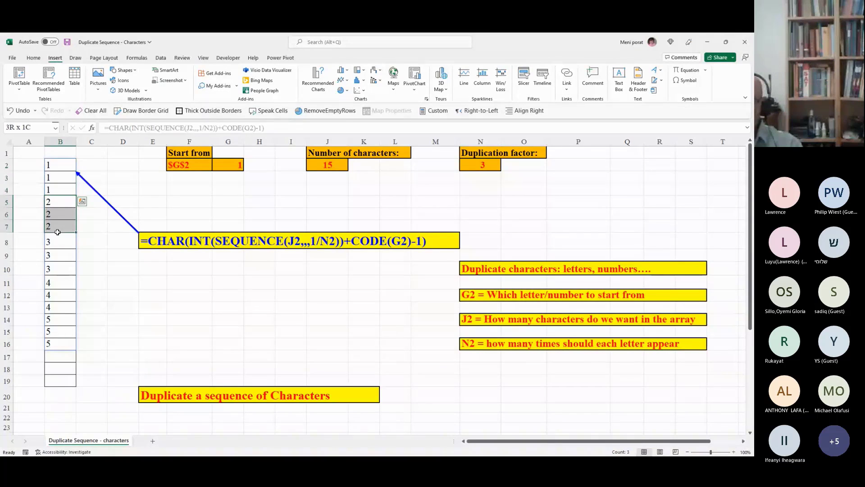
pyautogui.click(65, 318)
pyautogui.moveTo(64, 318); pyautogui.dragTo(66, 344)
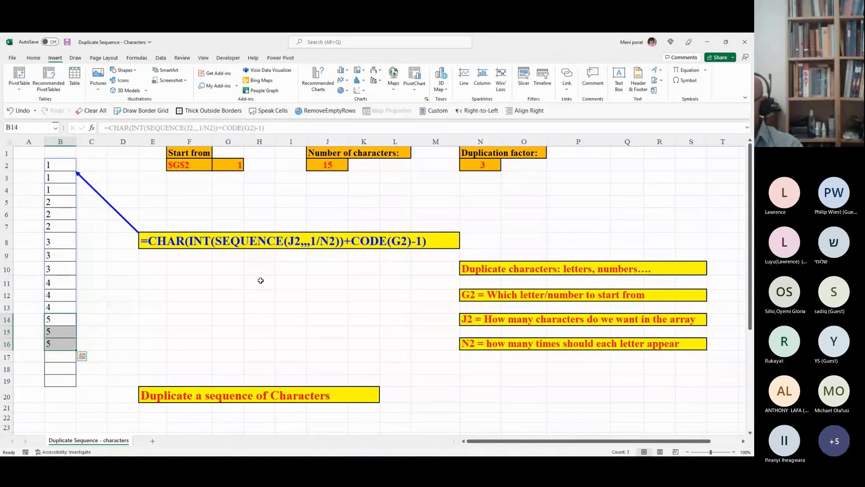
pyautogui.click(235, 308)
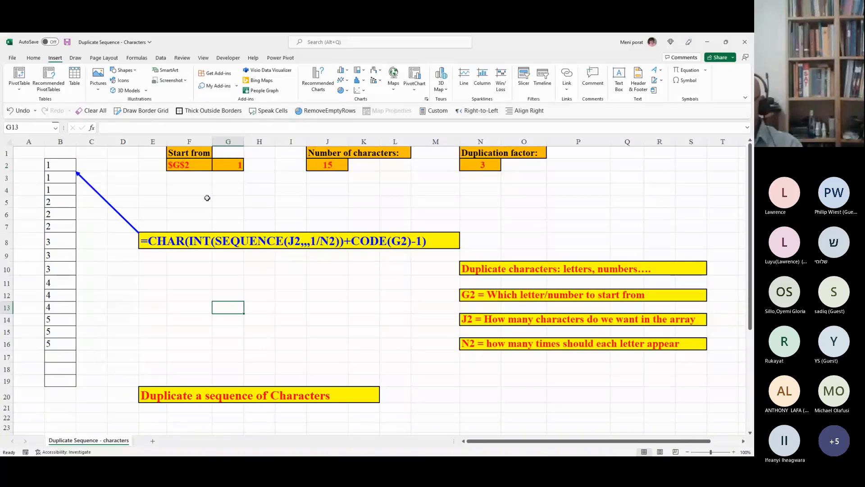
# - Set the start character in G2 to the letter a
pyautogui.click(231, 168)
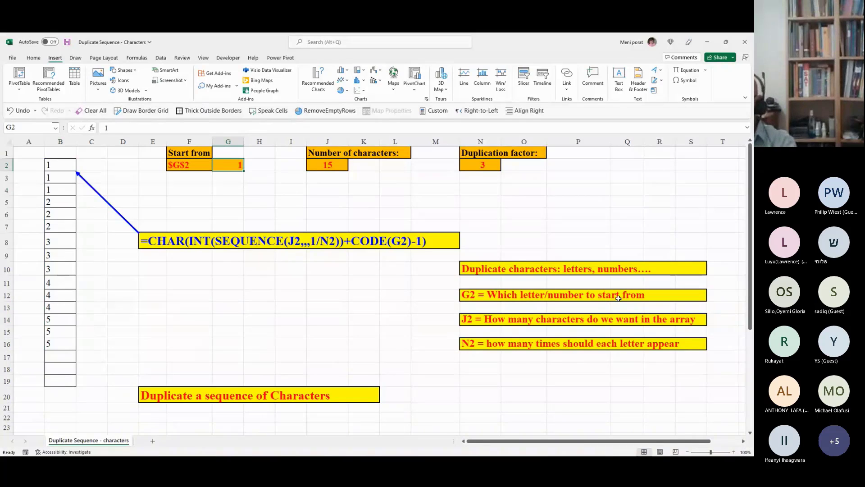
pyautogui.press('Return')
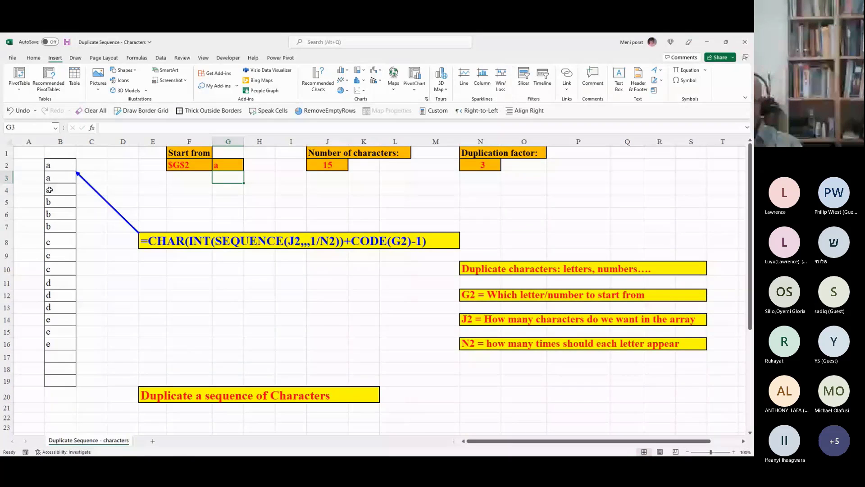
# - Enlarge the sheet to 115% and review the start character in G2 and the duplication factor in N2
pyautogui.keyDown('ctrl'); pyautogui.scroll(1, 97, 303); pyautogui.keyUp('ctrl')
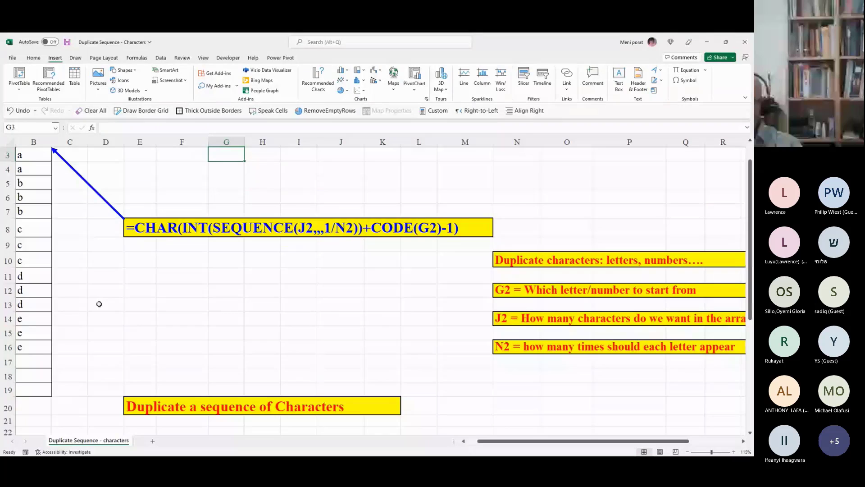
pyautogui.scroll(1, 99, 304)
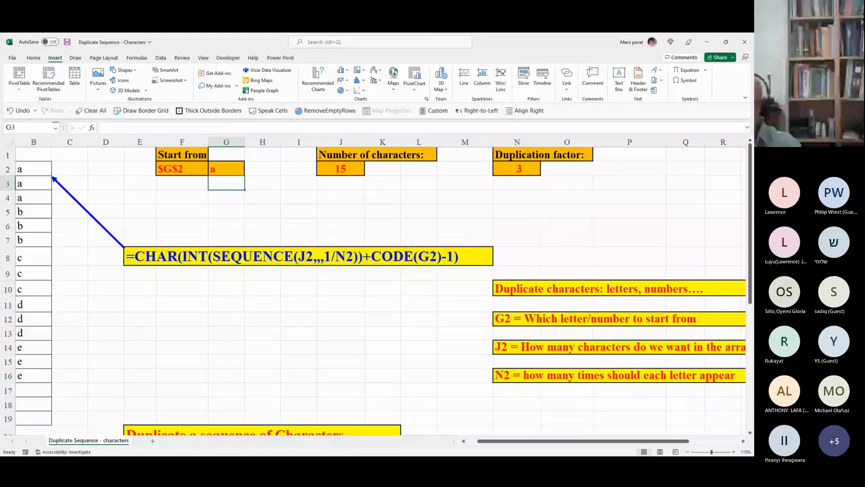
pyautogui.moveTo(485, 442); pyautogui.dragTo(467, 448)
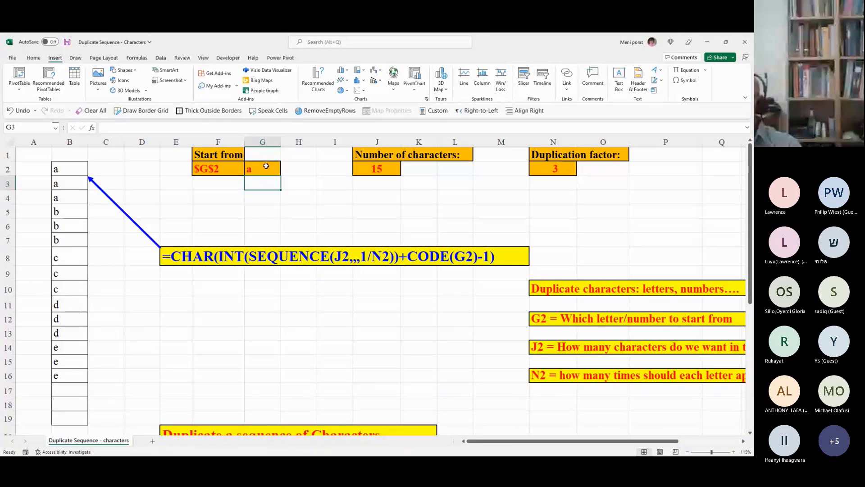
pyautogui.click(266, 166)
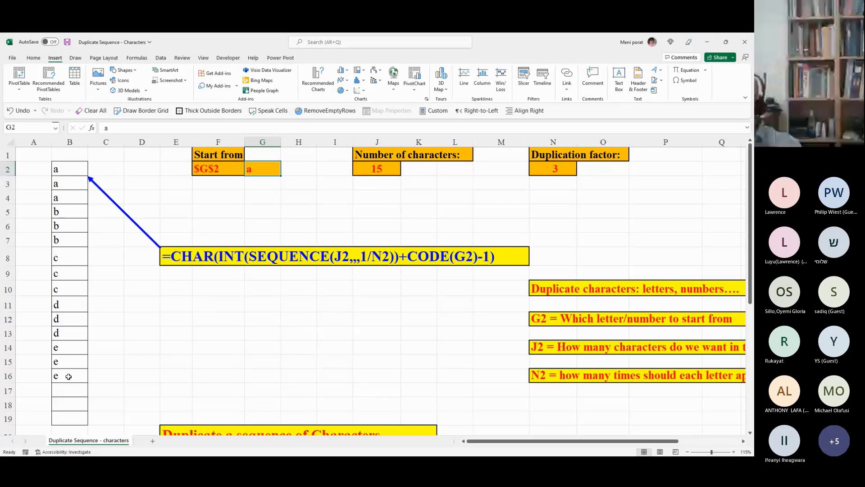
pyautogui.click(565, 170)
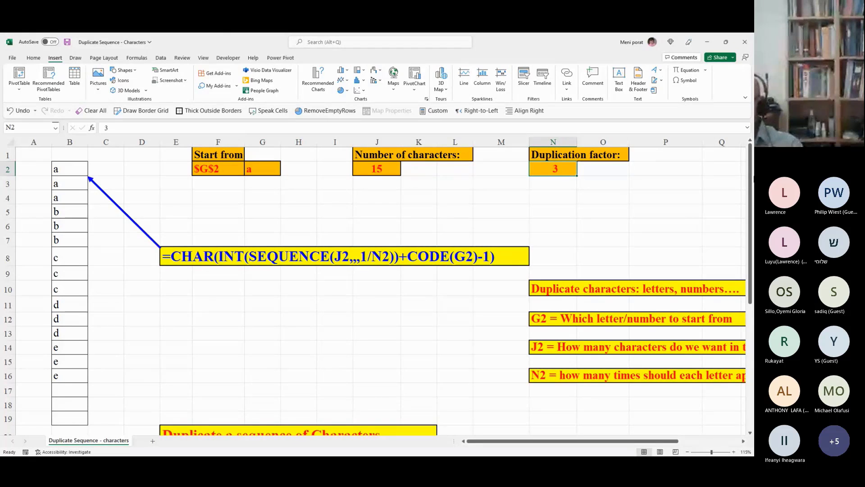
# - Set the duplication factor in N2 to 4 and the number of characters in J2 to 16
pyautogui.write('4')
pyautogui.press('Return')
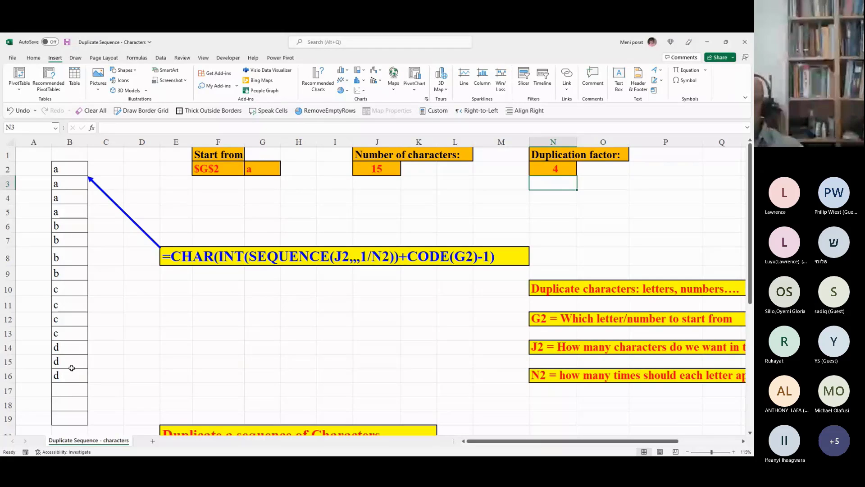
pyautogui.click(377, 169)
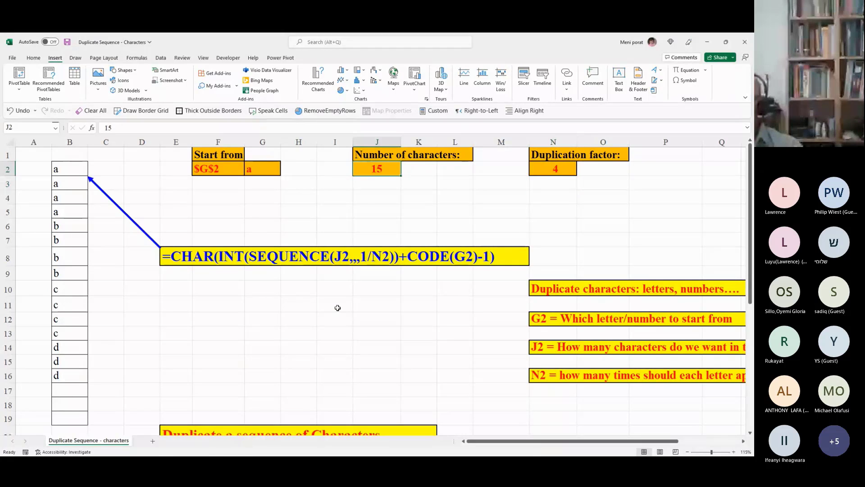
pyautogui.write('15')
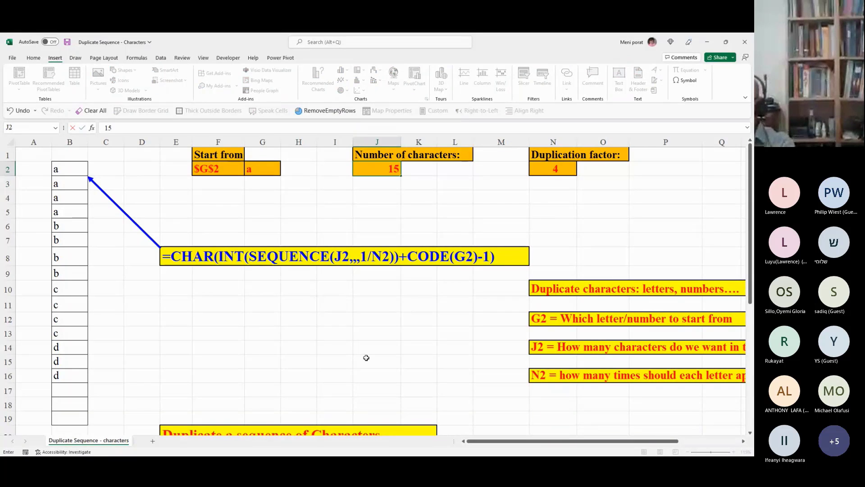
pyautogui.press('BackSpace')
pyautogui.write('6')
pyautogui.press('Return')
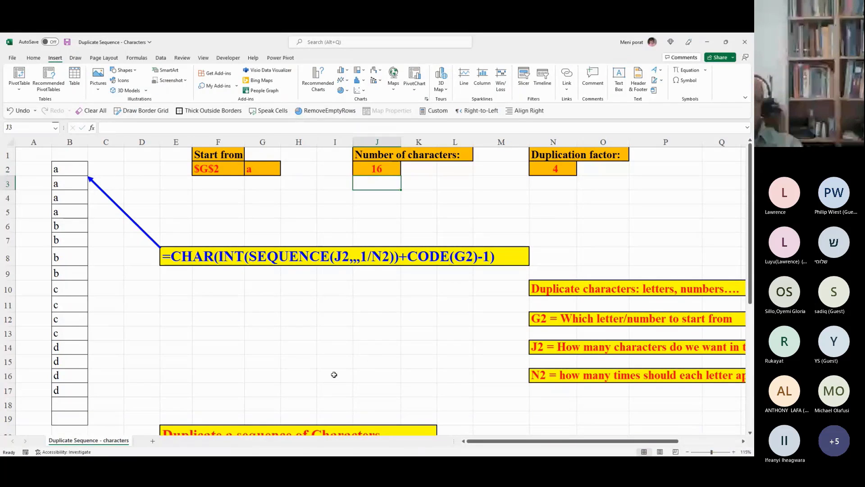
# - Check the four-fold letter groups in column B by selecting the identical cells, including the last group in B14:B17
pyautogui.moveTo(70, 173); pyautogui.dragTo(67, 226)
pyautogui.click(67, 202)
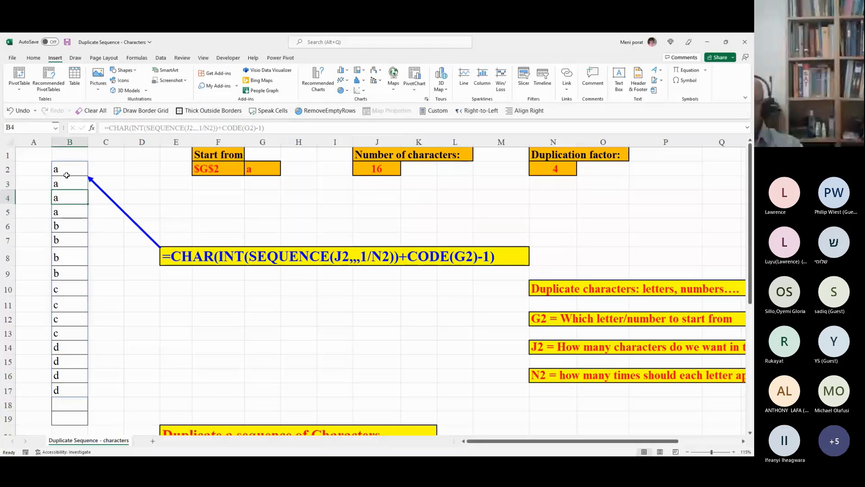
pyautogui.moveTo(66, 175); pyautogui.dragTo(65, 262)
pyautogui.moveTo(66, 224); pyautogui.dragTo(70, 390)
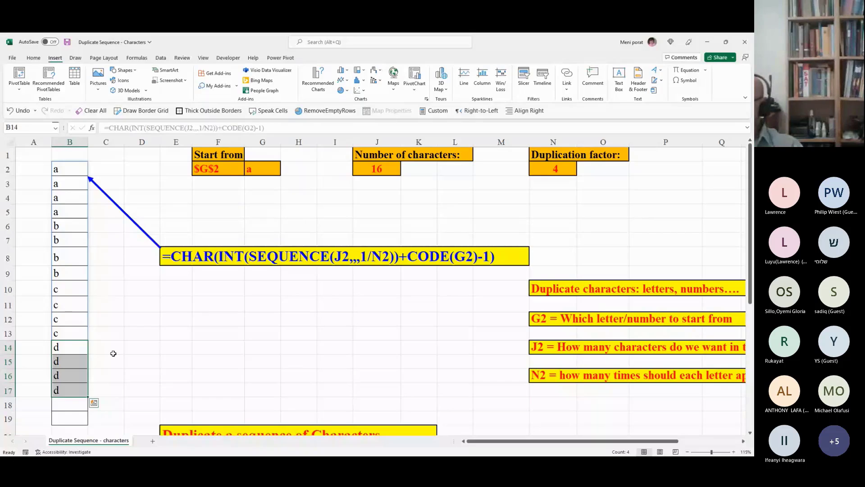
pyautogui.click(218, 304)
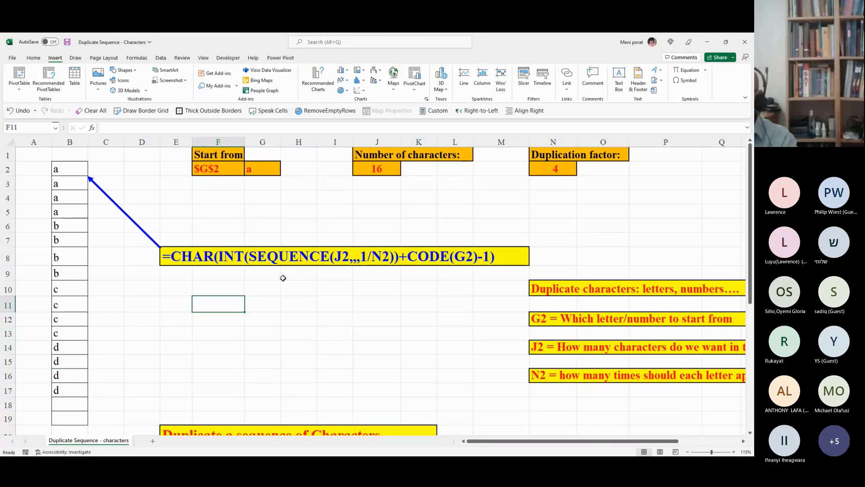
# - Set the start character in G2 to the uppercase letter A
pyautogui.click(264, 173)
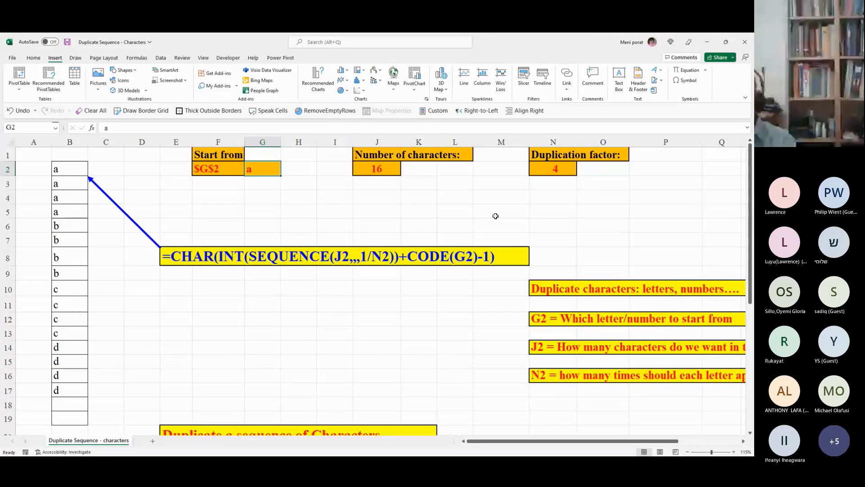
pyautogui.write('A')
pyautogui.press('Return')
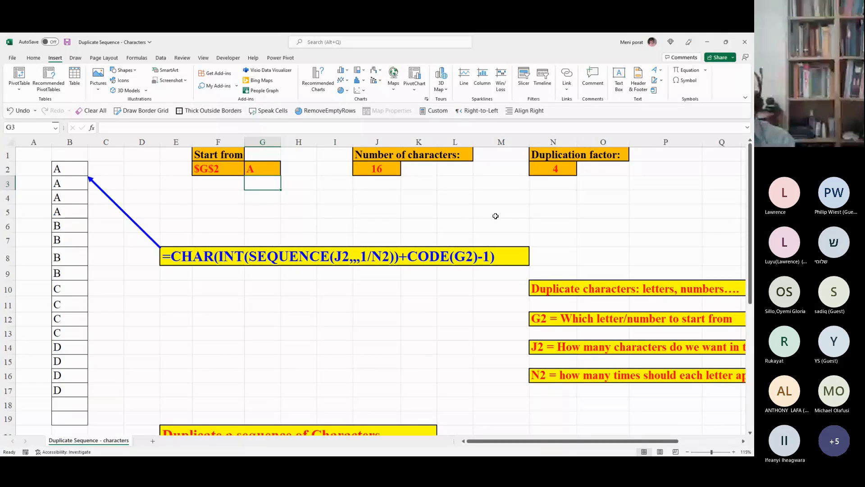
pyautogui.press('Up')
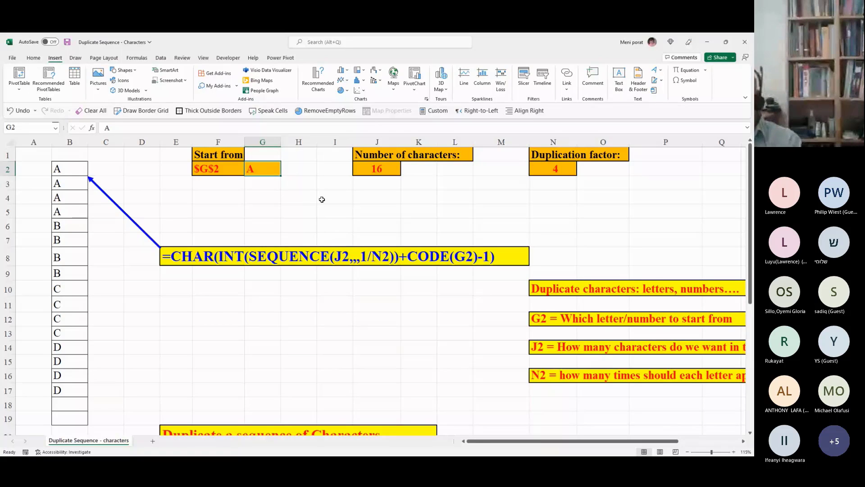
pyautogui.click(238, 207)
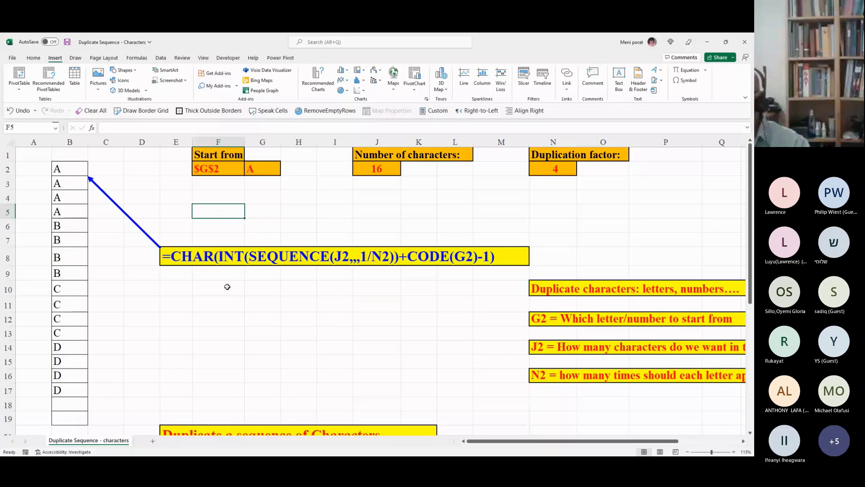
# - Review the notes in N10:S16 on what G2, J2 and N2 control, along with the title below the formula
pyautogui.hscroll(3, 415, 274)
pyautogui.moveTo(415, 288); pyautogui.dragTo(664, 372)
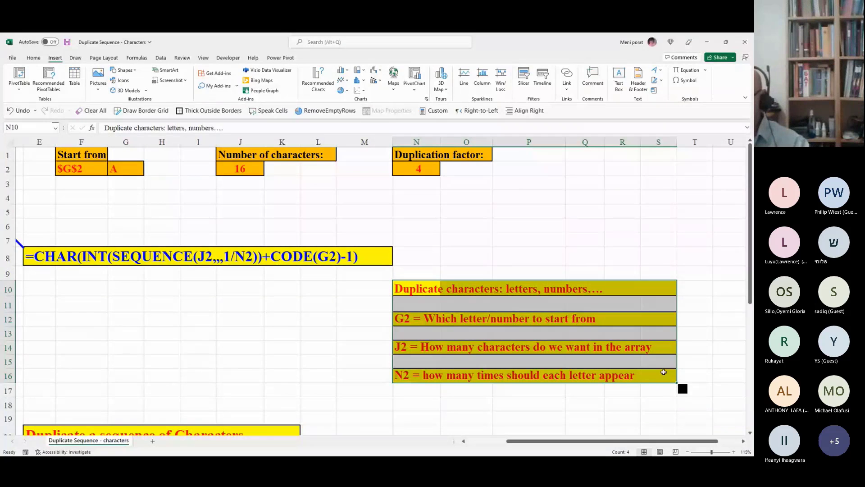
pyautogui.click(421, 320)
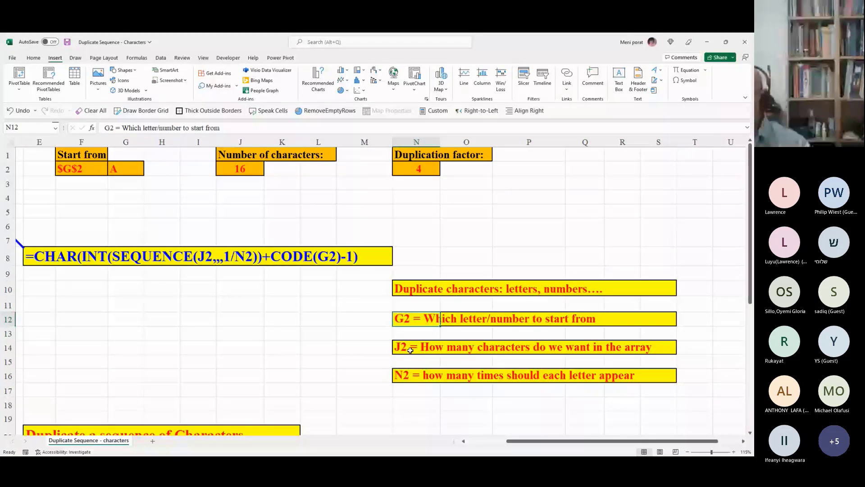
pyautogui.click(240, 169)
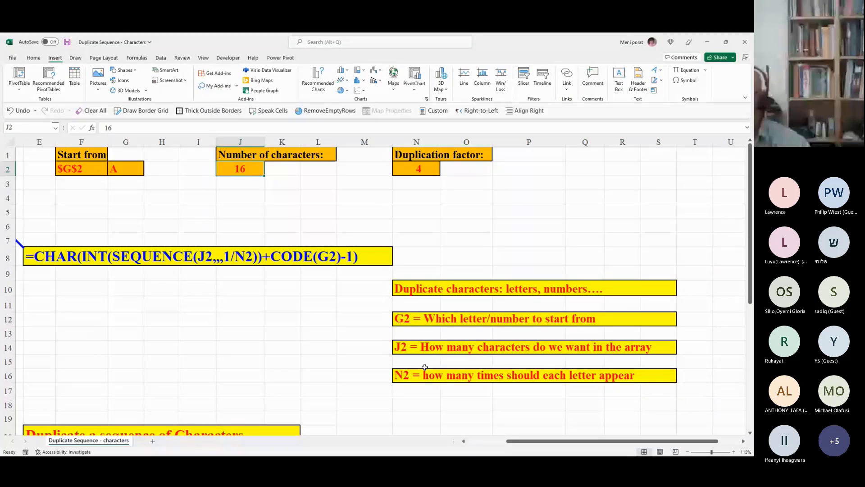
pyautogui.click(425, 366)
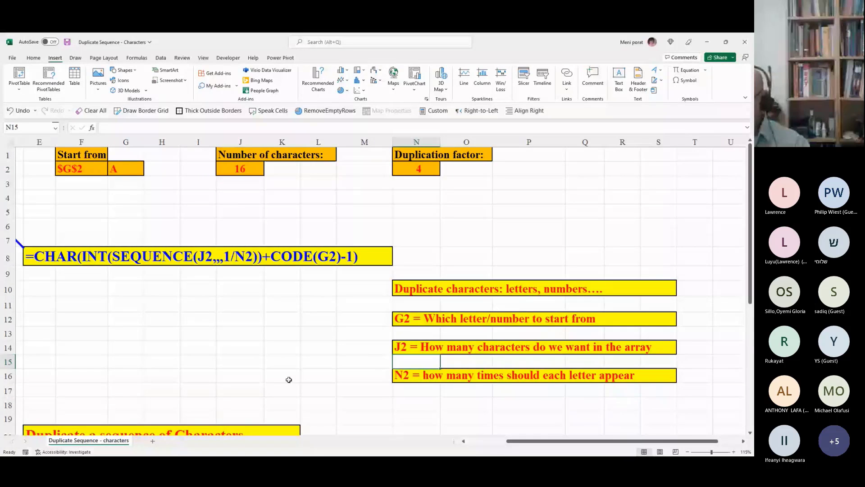
pyautogui.scroll(-1, 401, 413)
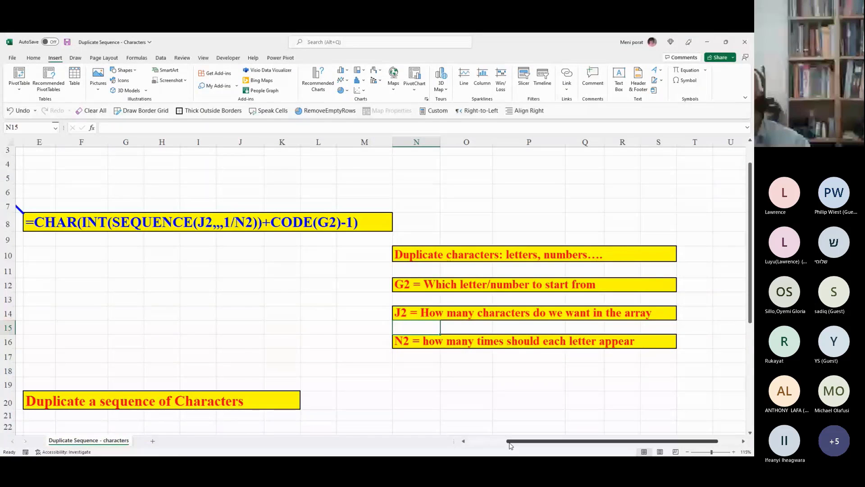
pyautogui.moveTo(510, 443); pyautogui.dragTo(468, 443)
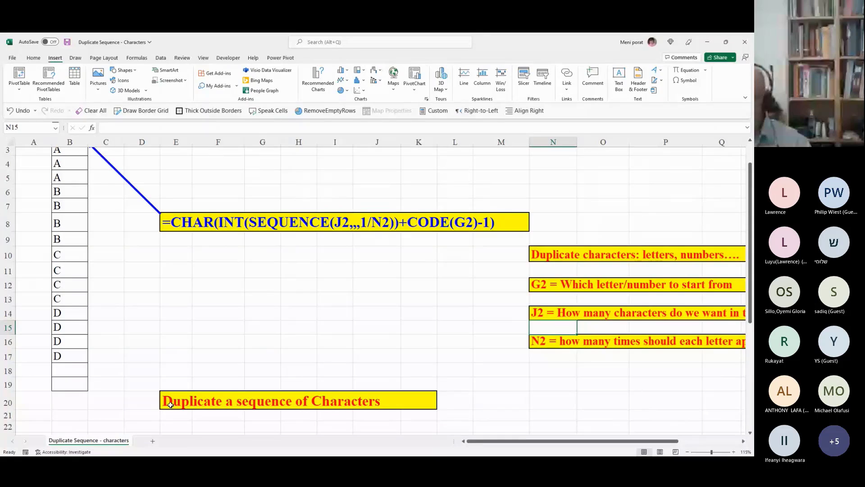
pyautogui.scroll(1, 310, 342)
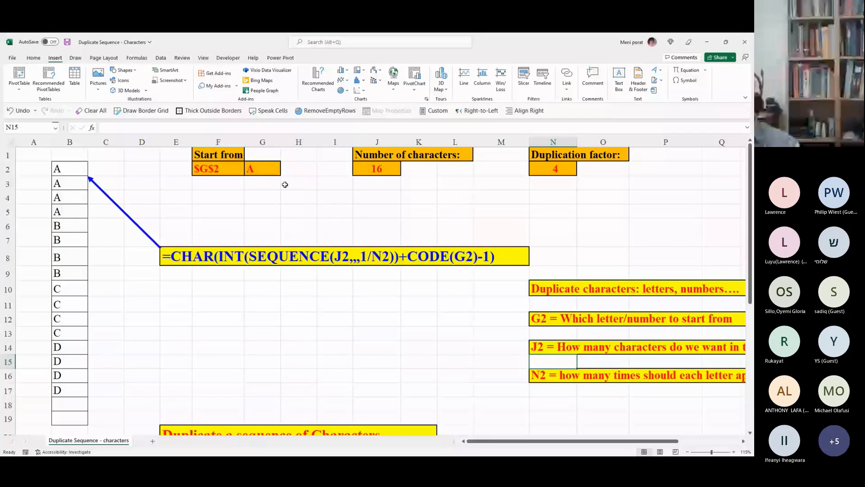
# - Set the start character in G2 to the Hebrew letter א
pyautogui.click(271, 170)
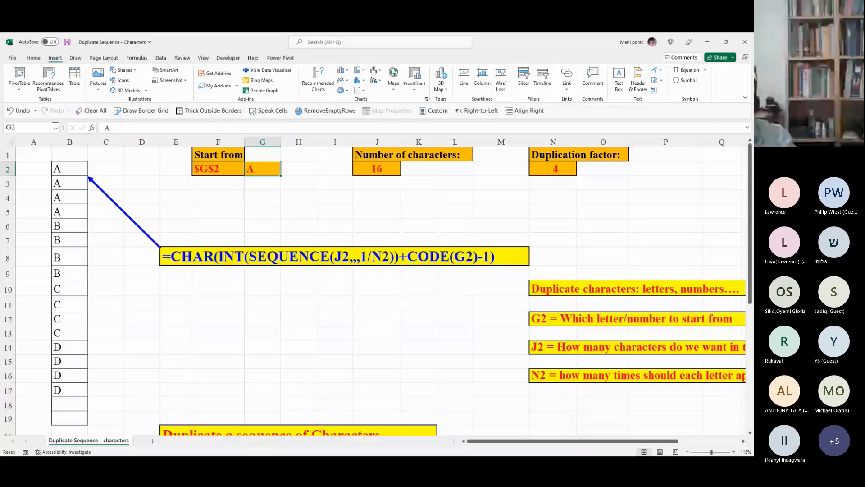
pyautogui.write('א')
pyautogui.press('Return')
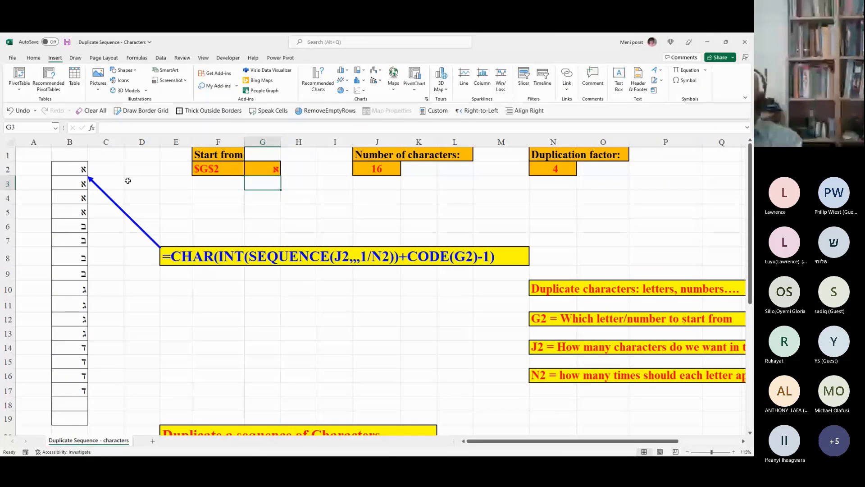
# - Check the repeated Hebrew letters in column B by selecting their groups of identical cells
pyautogui.moveTo(72, 170); pyautogui.dragTo(76, 269)
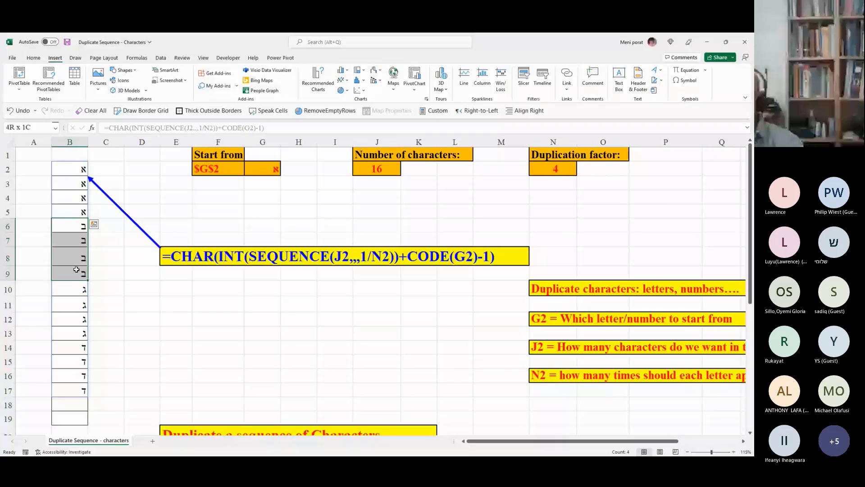
pyautogui.moveTo(72, 289); pyautogui.dragTo(73, 348)
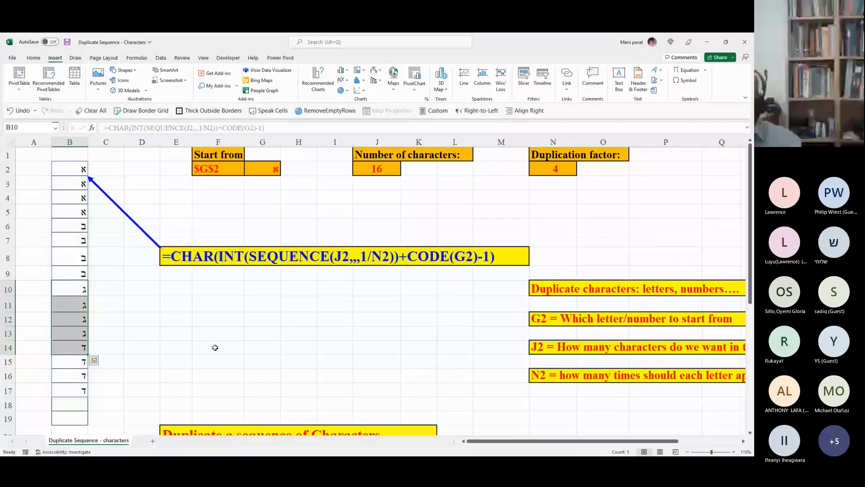
pyautogui.click(298, 361)
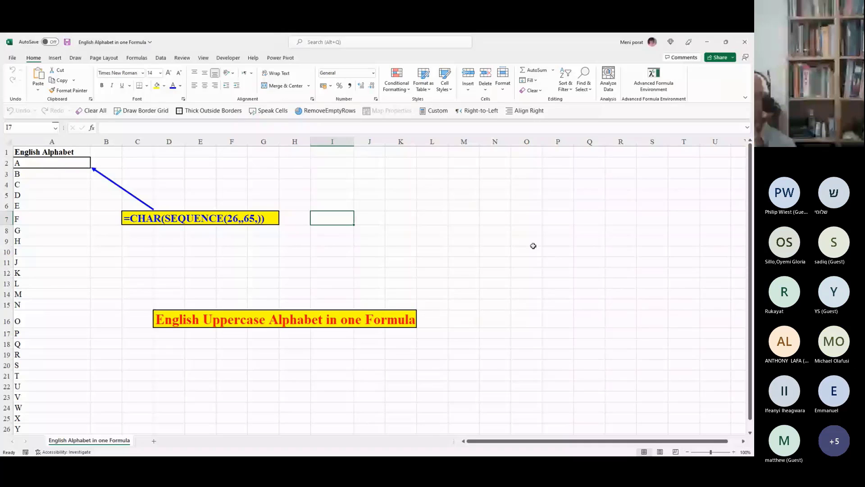
# - Examine the CHAR and SEQUENCE formula text in C7:G7 of the English Alphabet workbook, including its row count and start code
pyautogui.moveTo(129, 220); pyautogui.dragTo(264, 220)
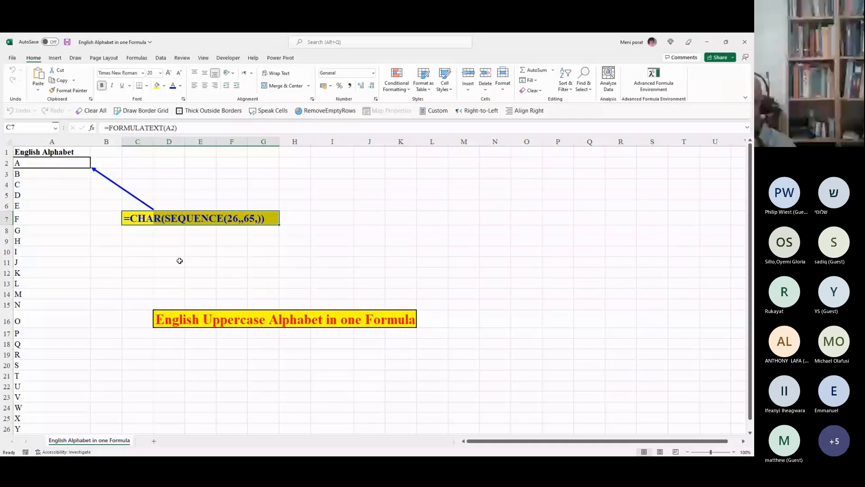
pyautogui.click(172, 231)
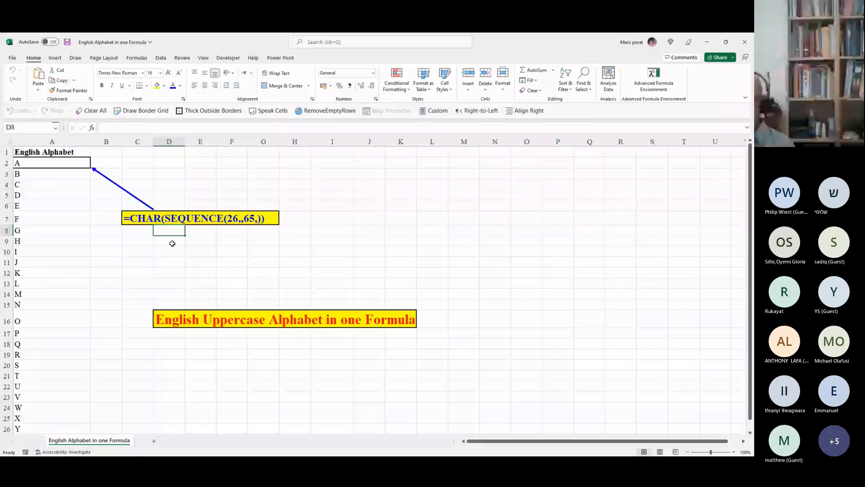
pyautogui.click(233, 217)
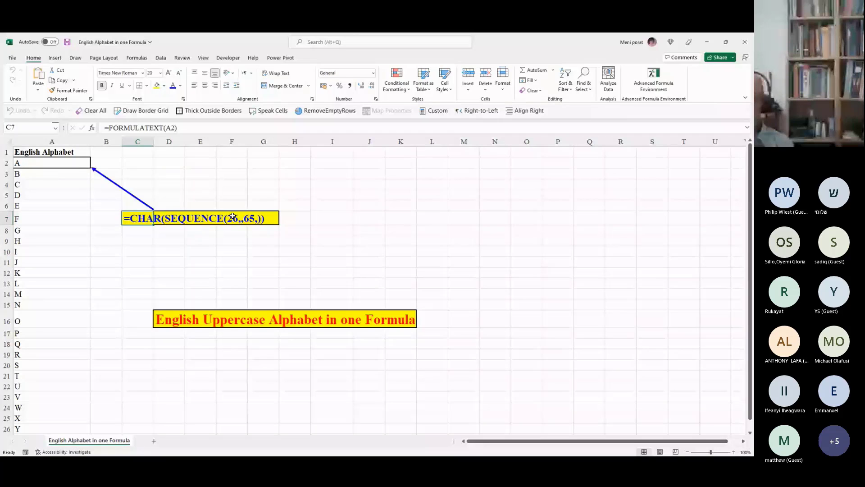
pyautogui.click(232, 217)
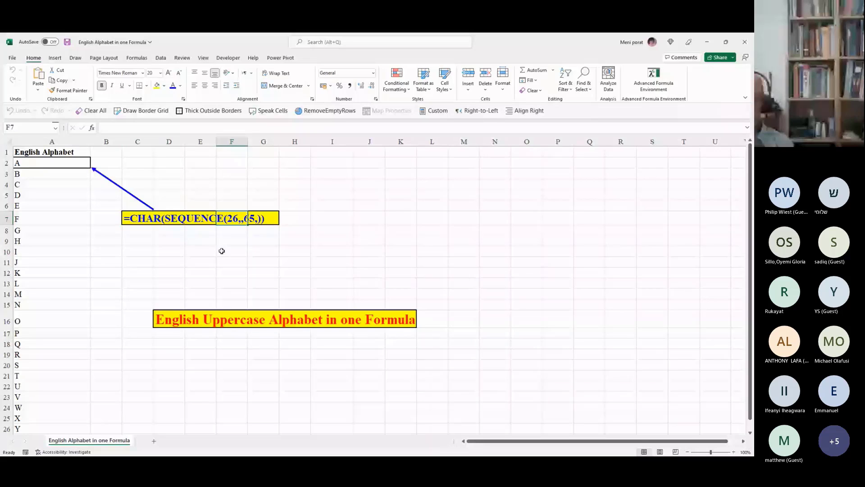
pyautogui.click(211, 251)
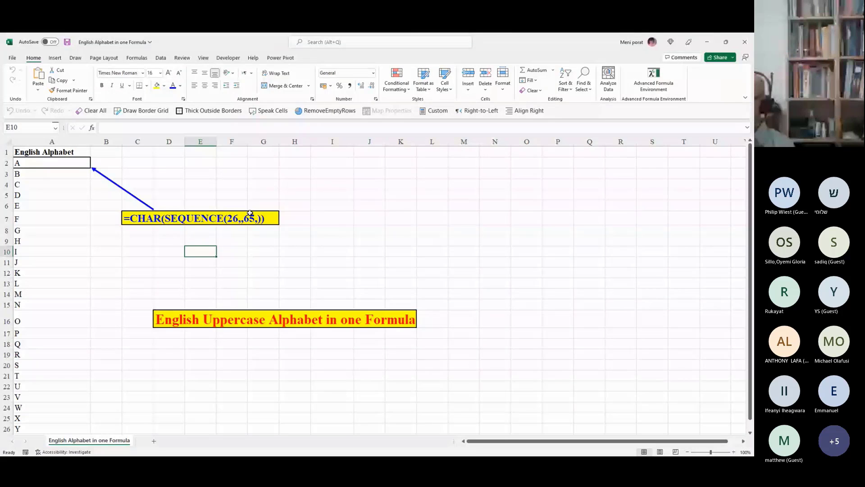
# - Enter the formula =CHAR(65) in cell K2
pyautogui.click(397, 162)
pyautogui.write('=ב')
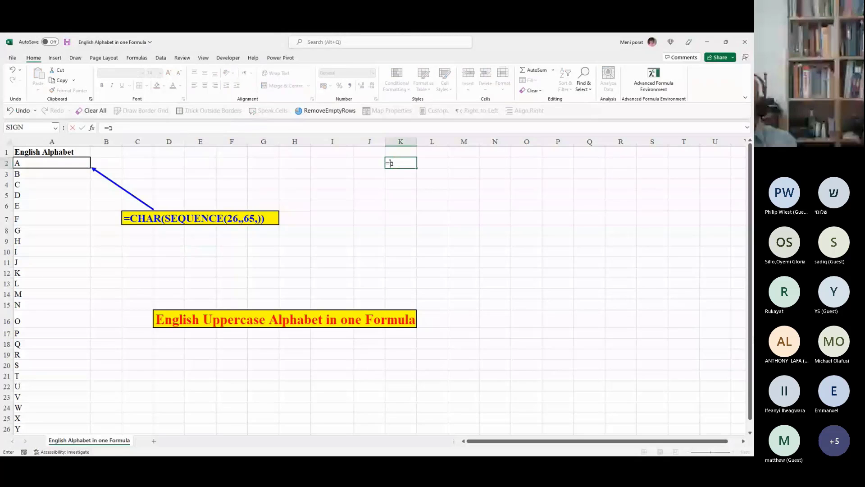
pyautogui.write('xc')
pyautogui.press('BackSpace')
pyautogui.press('BackSpace')
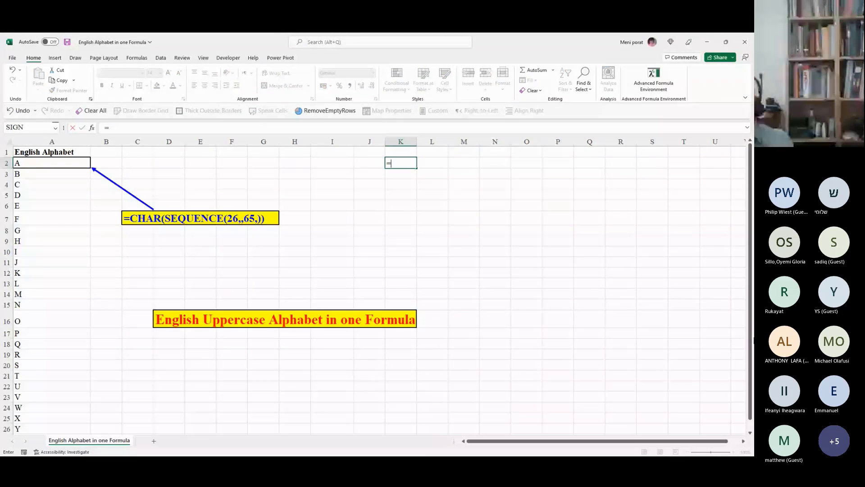
pyautogui.write('cha')
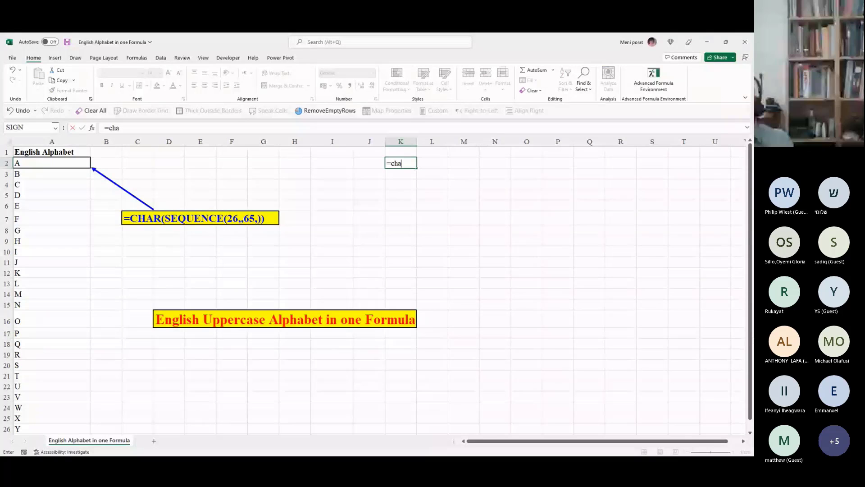
pyautogui.write('r(64')
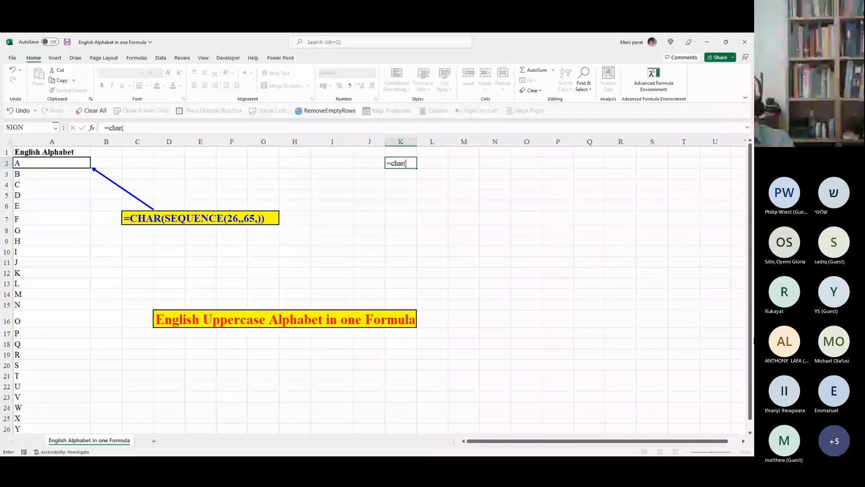
pyautogui.press('BackSpace')
pyautogui.write('5)')
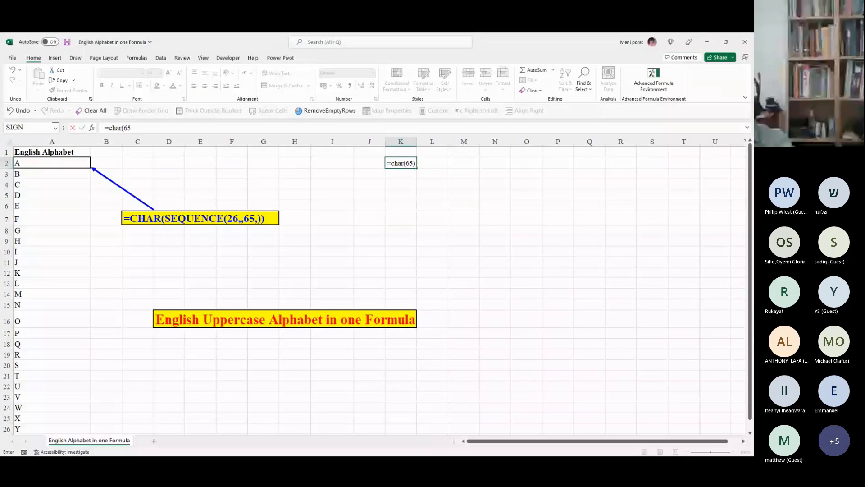
pyautogui.hotkey('ctrl', 'Return')
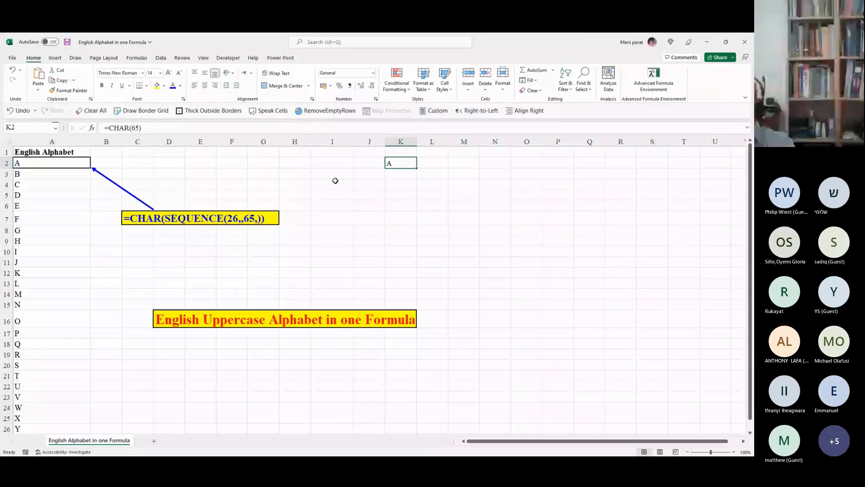
# - Enter the formula =CHAR(66) in cell K3
pyautogui.press('Down')
pyautogui.write('=char')
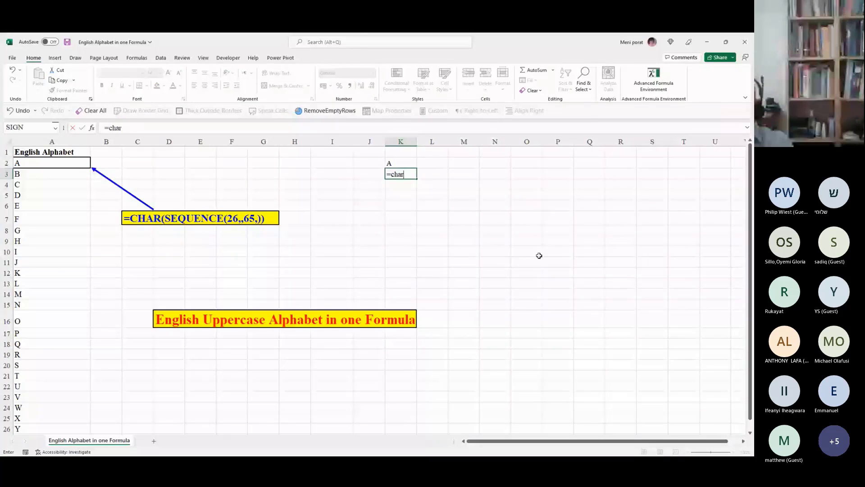
pyautogui.write('(66)')
pyautogui.hotkey('ctrl', 'Return')
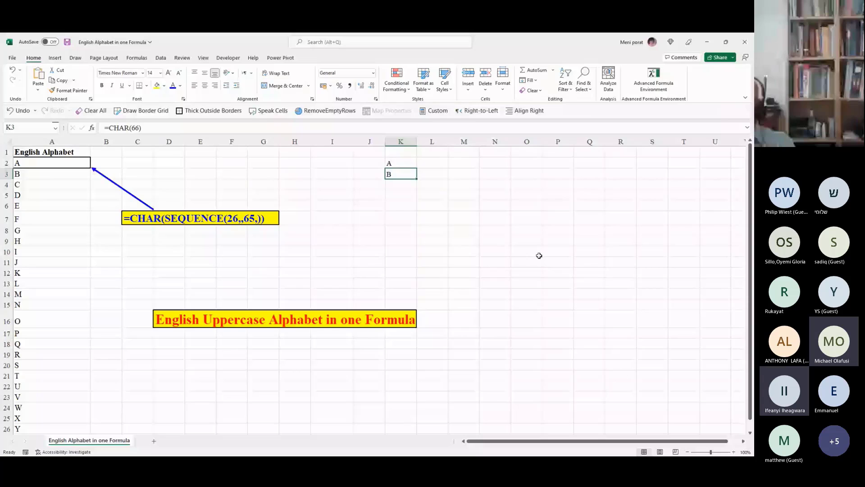
# - Compare the CHAR formulas in K2 and K3 with the CHAR and SEQUENCE formula text in row 7, enlarging the sheet view
pyautogui.press('Up')
pyautogui.scroll(1, 539, 256)
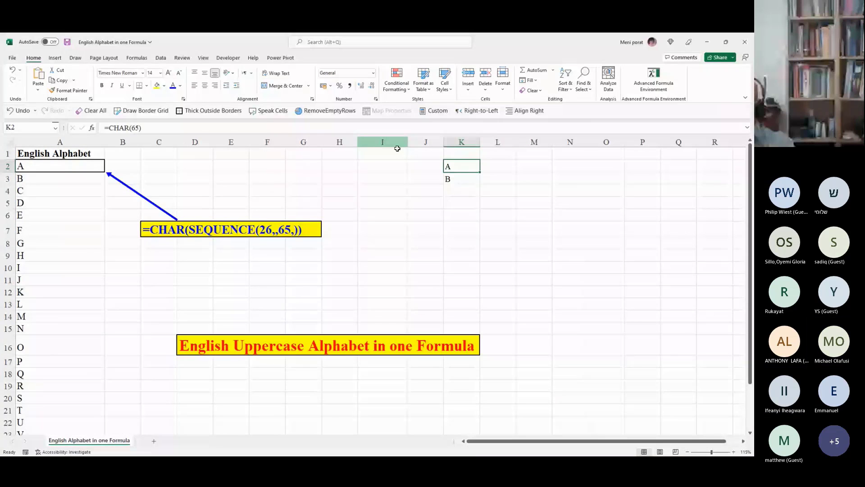
pyautogui.press('Down')
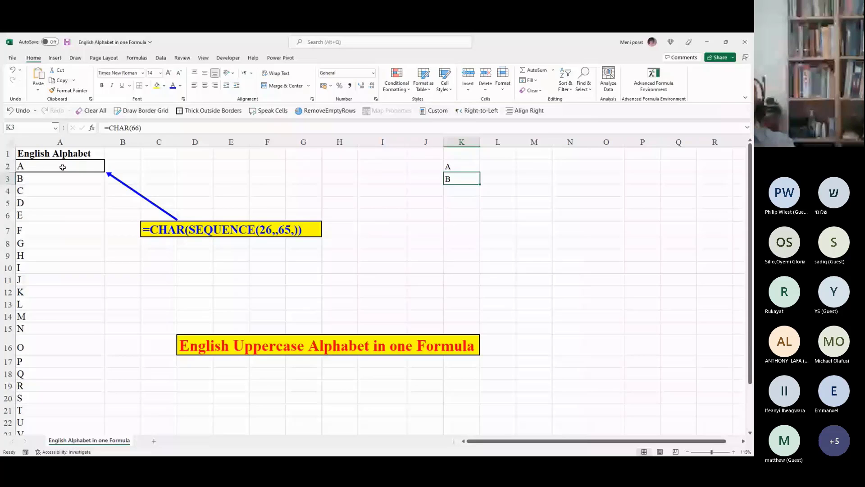
pyautogui.hotkey('ctrl', 'Home')
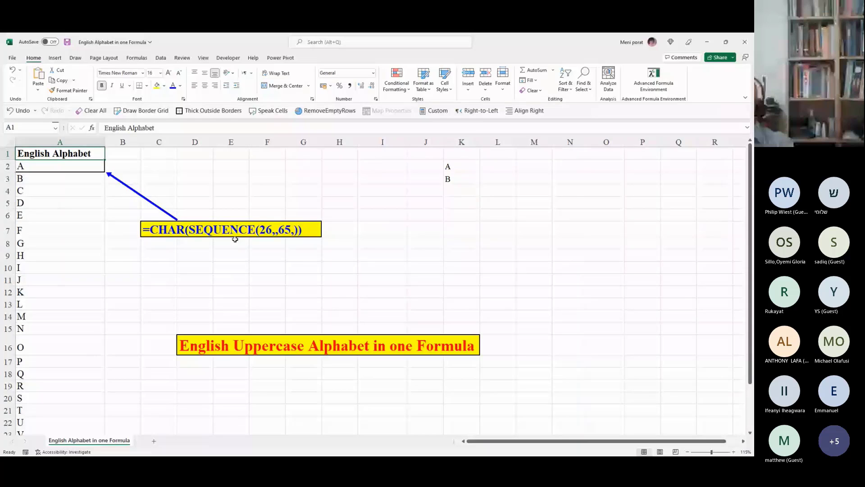
pyautogui.click(292, 230)
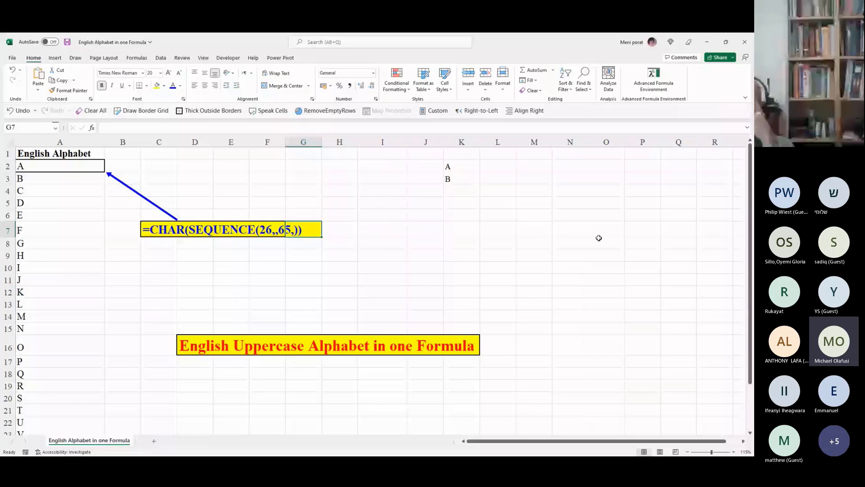
pyautogui.click(267, 256)
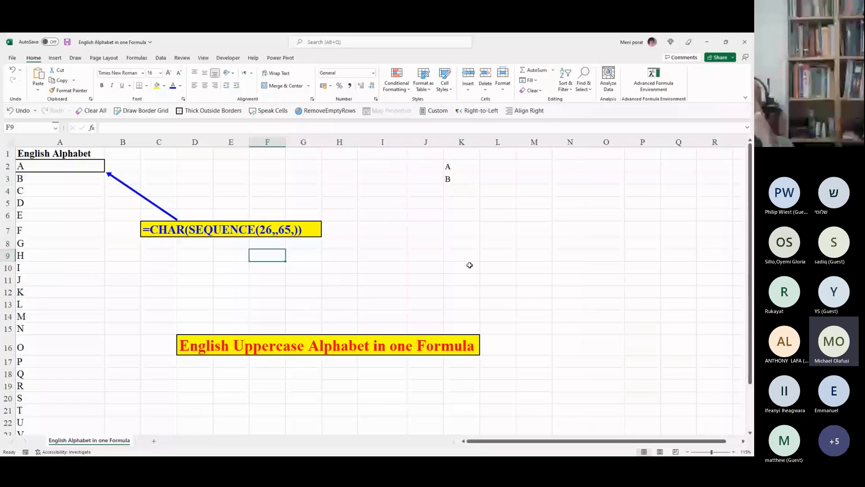
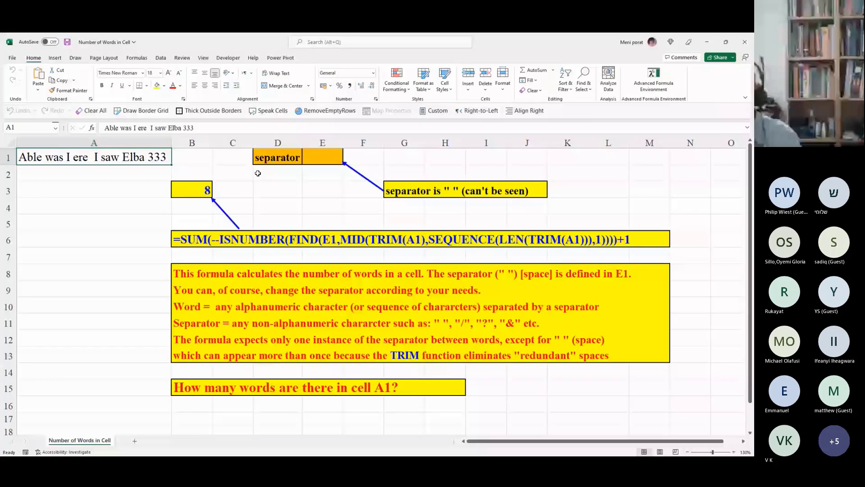
# - Inspect the contents of separator cell E1 in the Number of Words in Cell workbook
pyautogui.click(317, 157)
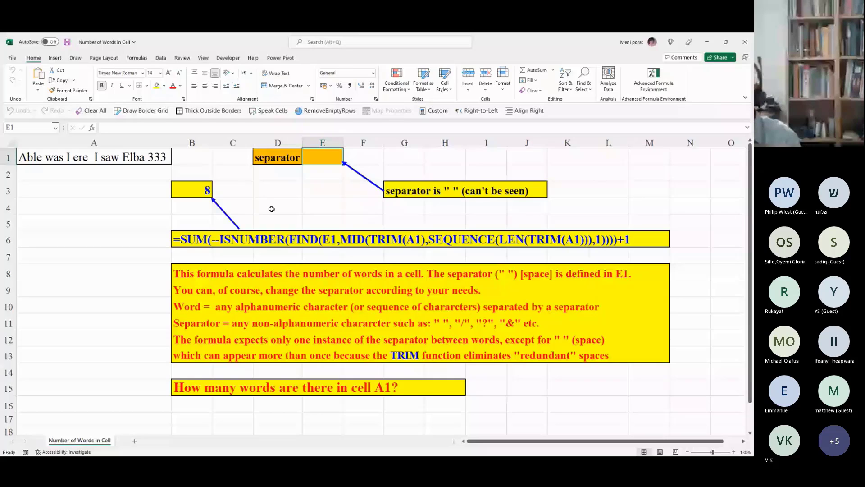
pyautogui.press('F2')
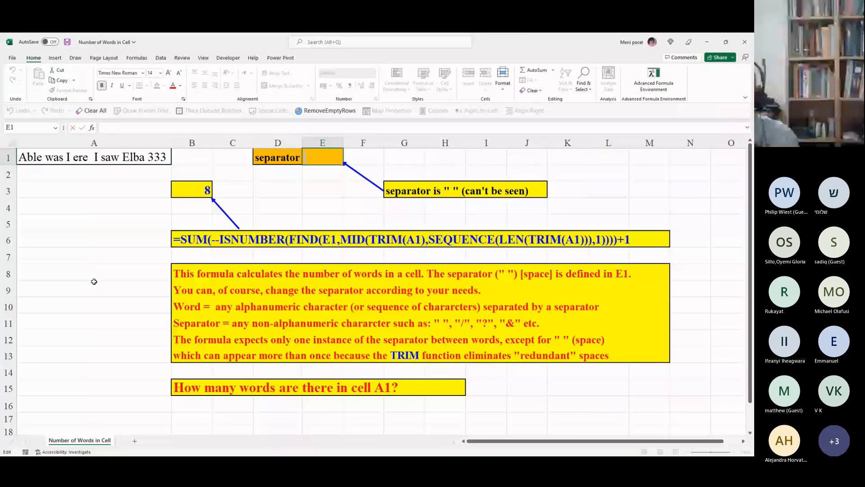
pyautogui.click(101, 318)
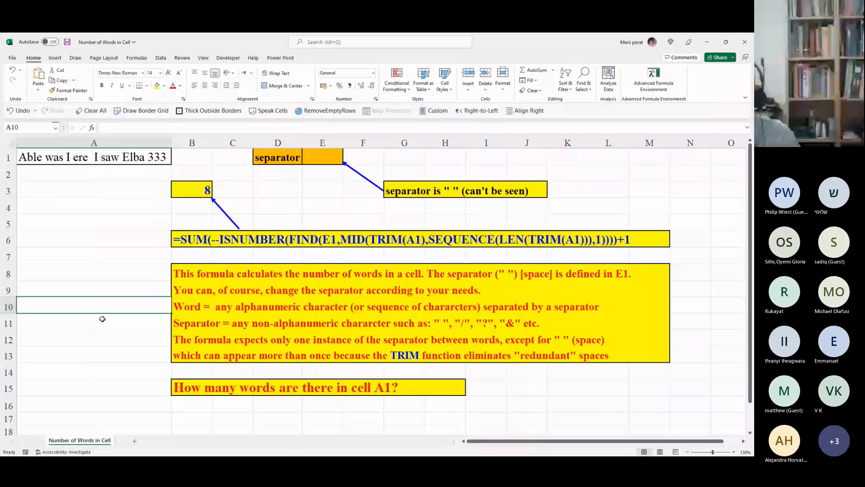
# - Examine the spacing between "ere" and "I" in the sentence in cell A1
pyautogui.hotkey('ctrl', 'Home')
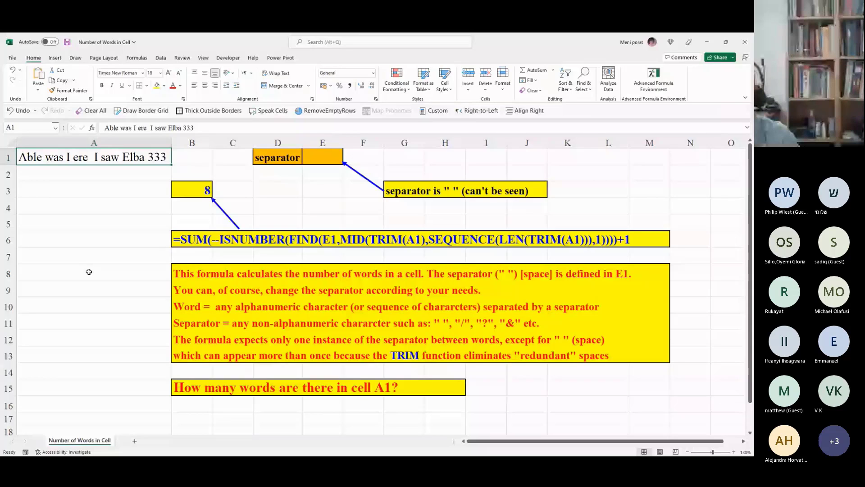
pyautogui.doubleClick(96, 157)
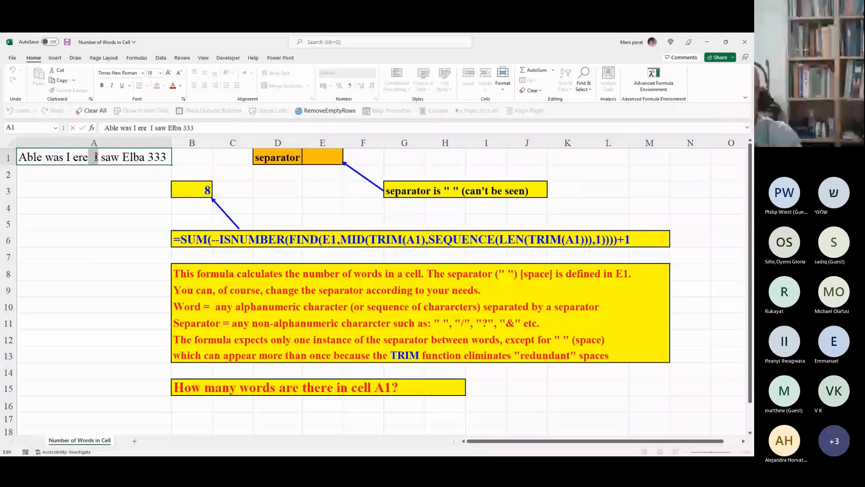
pyautogui.click(96, 157)
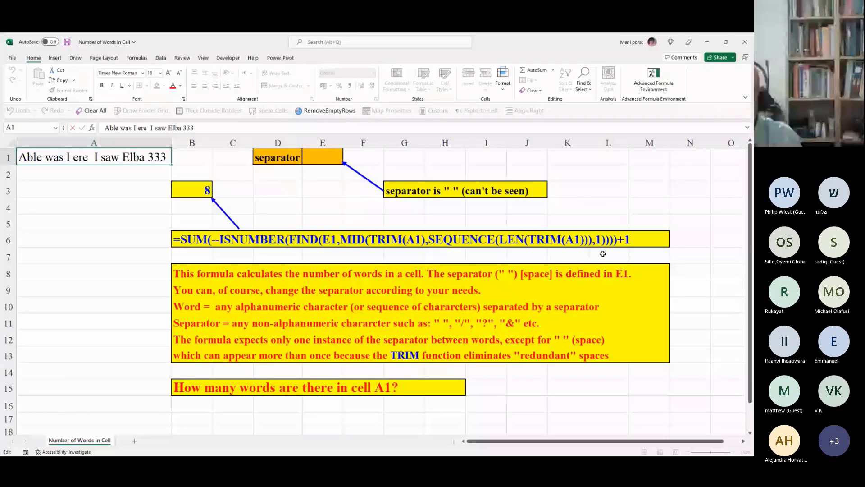
pyautogui.click(174, 421)
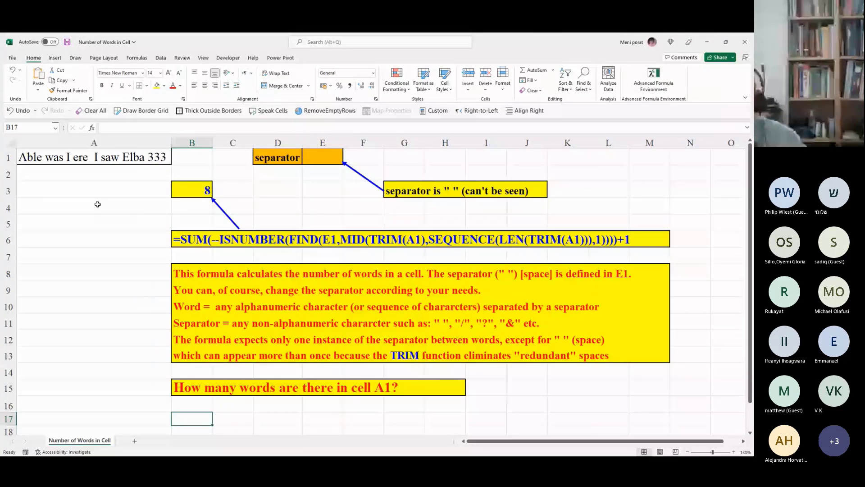
pyautogui.click(87, 160)
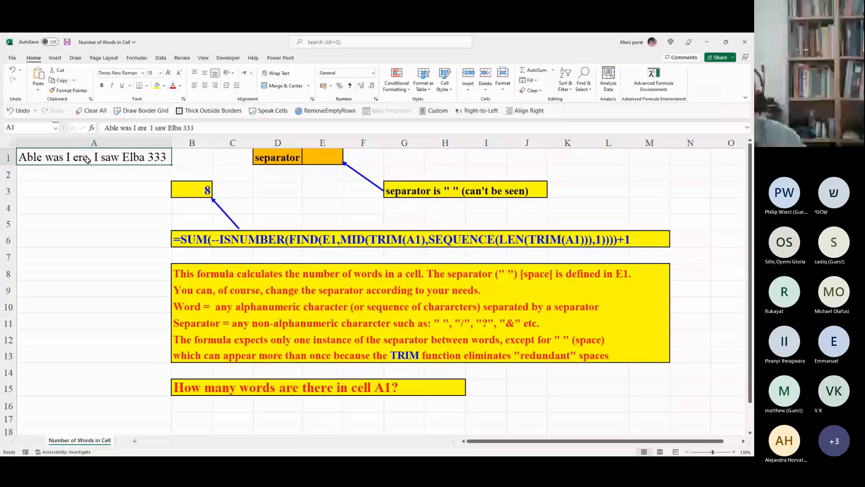
pyautogui.doubleClick(149, 129)
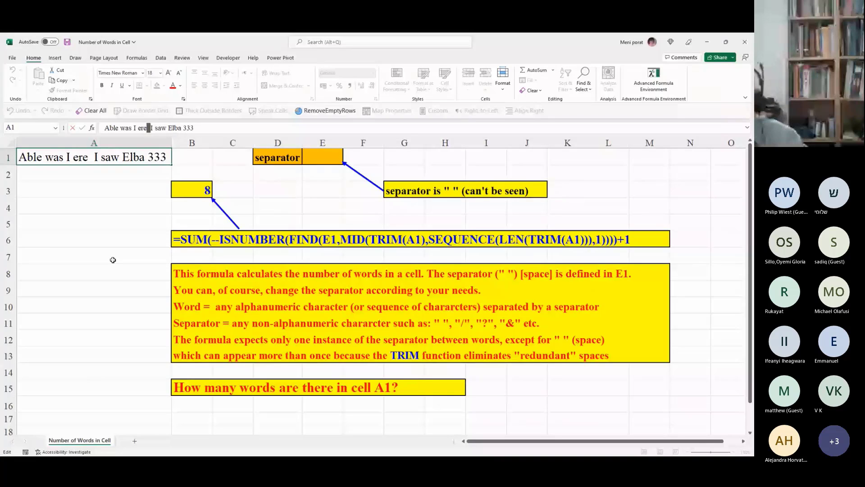
pyautogui.click(192, 430)
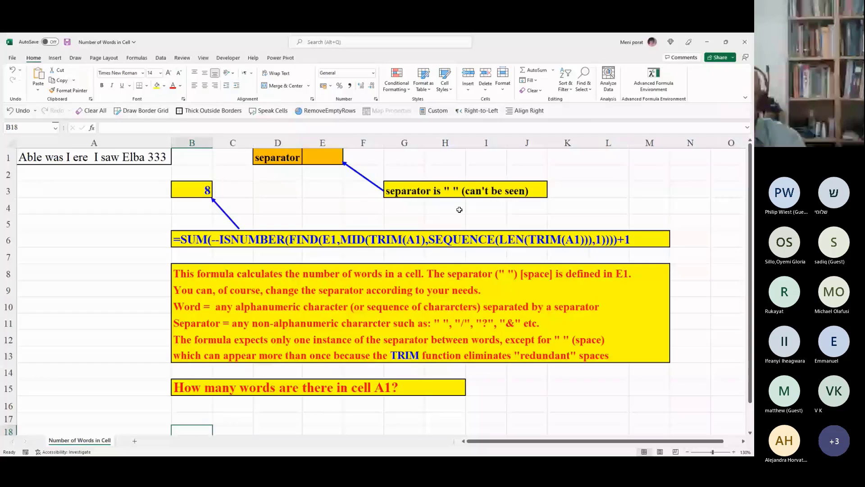
# - Evaluate the MID(TRIM(A1),SEQUENCE(LEN(TRIM(A1))),1) part of the B3 formula in place, and leave the formula without keeping the evaluation
pyautogui.click(363, 239)
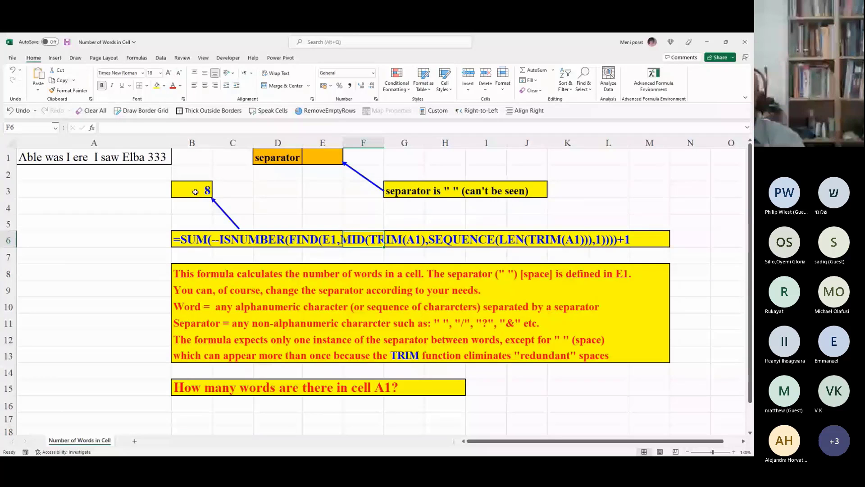
pyautogui.click(195, 192)
pyautogui.moveTo(202, 128); pyautogui.dragTo(312, 130)
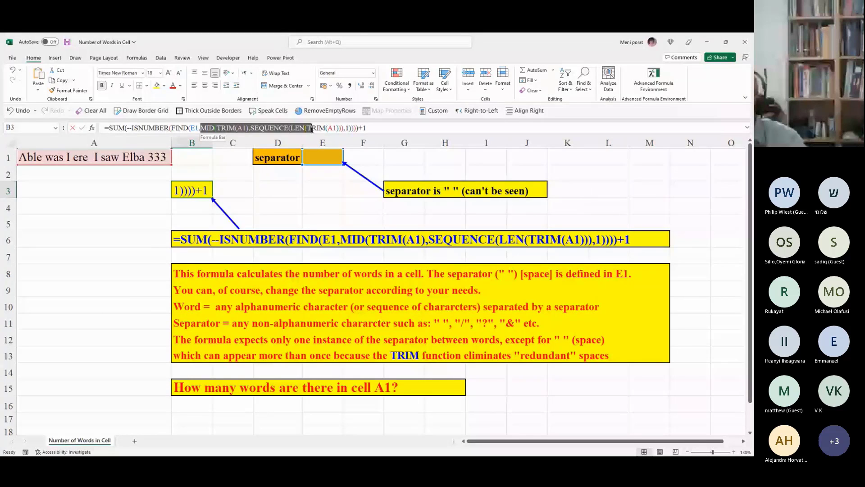
pyautogui.moveTo(312, 129); pyautogui.dragTo(352, 130)
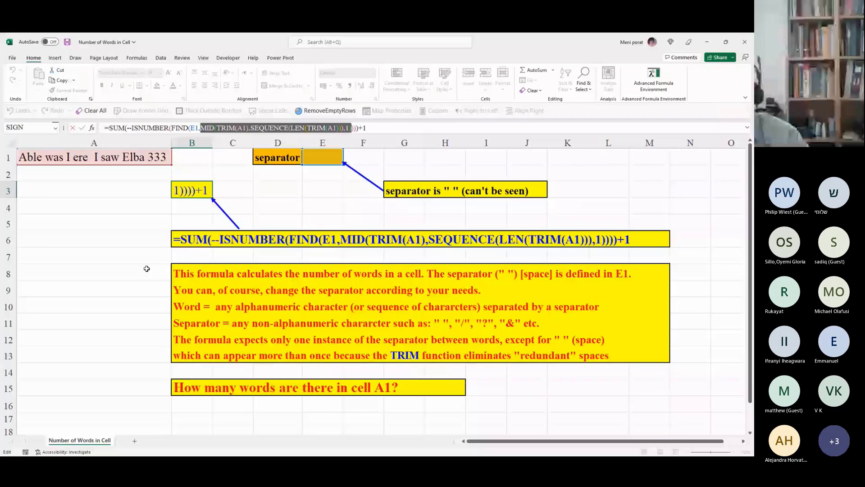
pyautogui.press('F9')
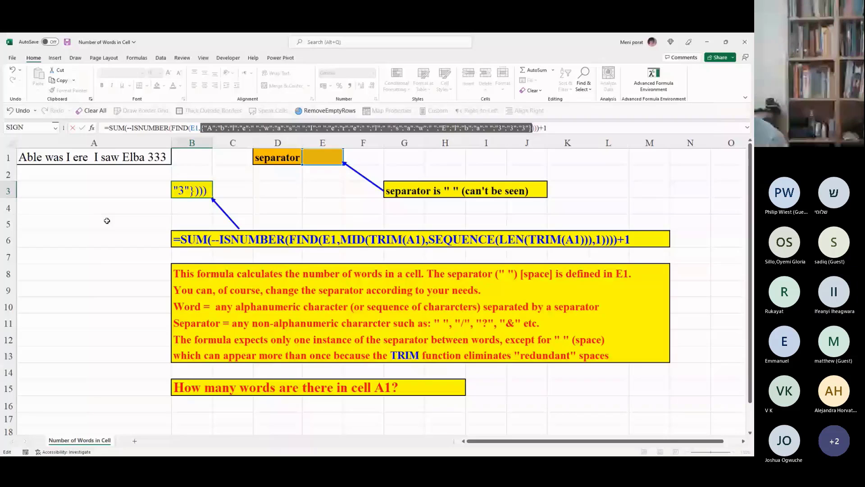
pyautogui.press('Escape')
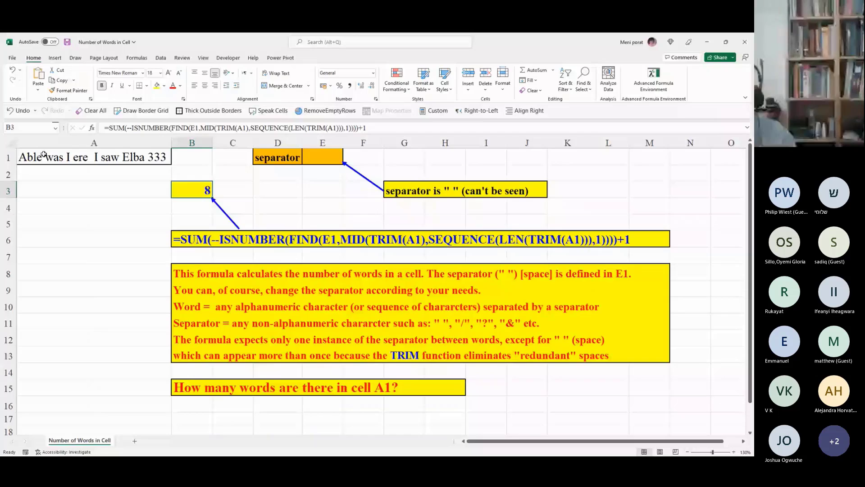
# - Set the separator in cell E1 to an asterisk (*)
pyautogui.click(44, 154)
pyautogui.click(119, 128)
pyautogui.click(312, 161)
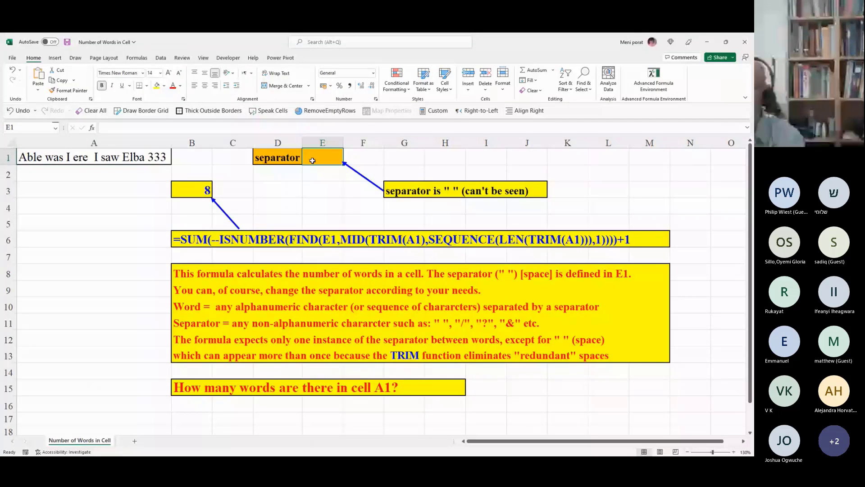
pyautogui.write('*')
pyautogui.hotkey('ctrl', 'Return')
# - Replace the spaces between words in A1 with asterisks so it reads Able*was*I*ere*I*saw*Elba*333, and fit column A to the text
pyautogui.press('Left')
pyautogui.press('Left')
pyautogui.press('Left')
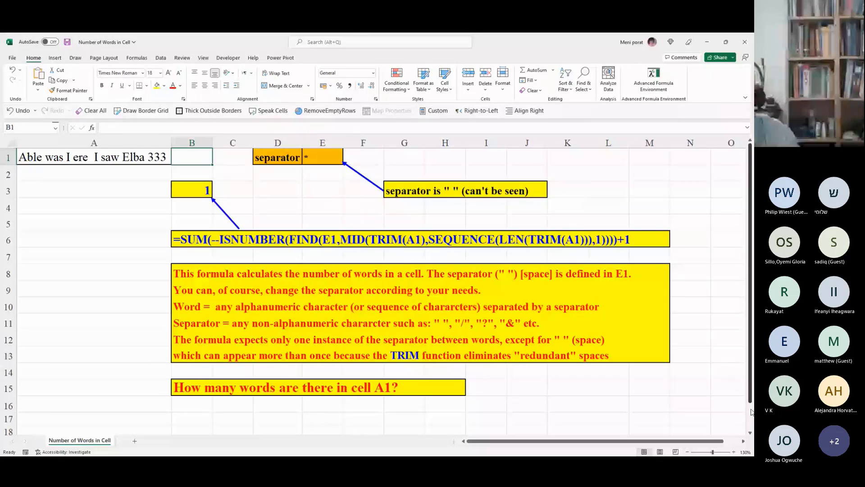
pyautogui.press('Left')
pyautogui.press('F2')
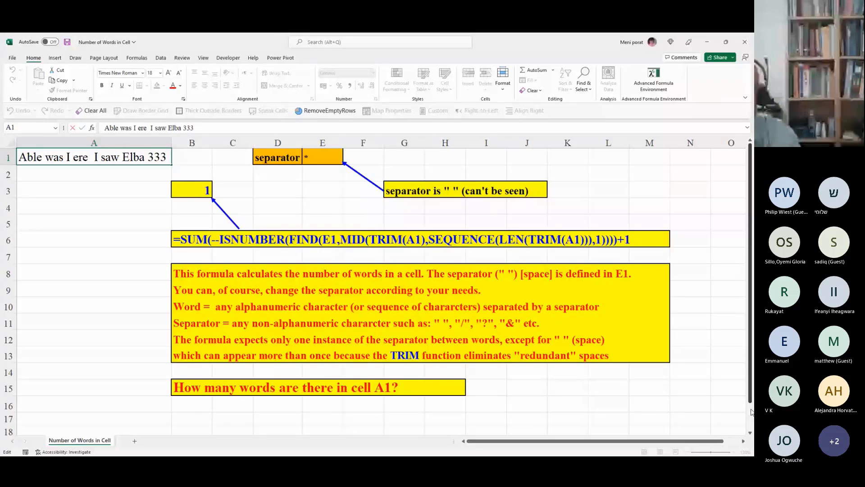
pyautogui.press('Delete')
pyautogui.write('*')
pyautogui.press('Right')
pyautogui.press('Right')
pyautogui.press('Right')
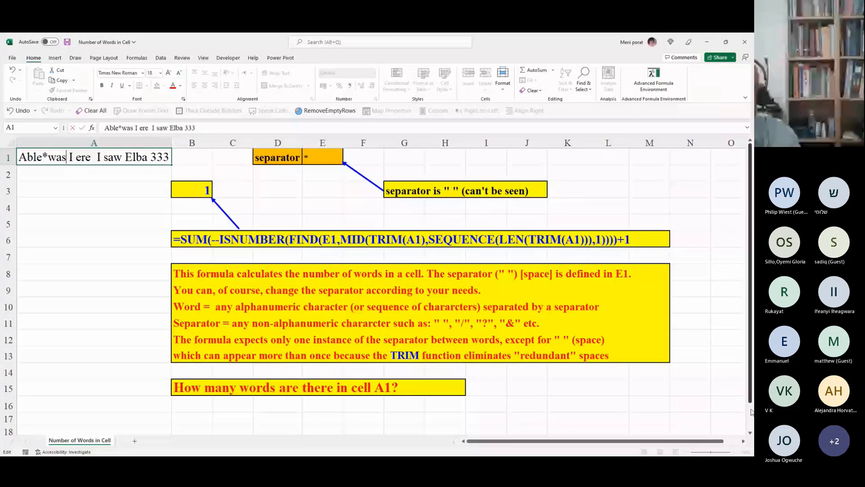
pyautogui.press('Delete')
pyautogui.write('*')
pyautogui.press('Right')
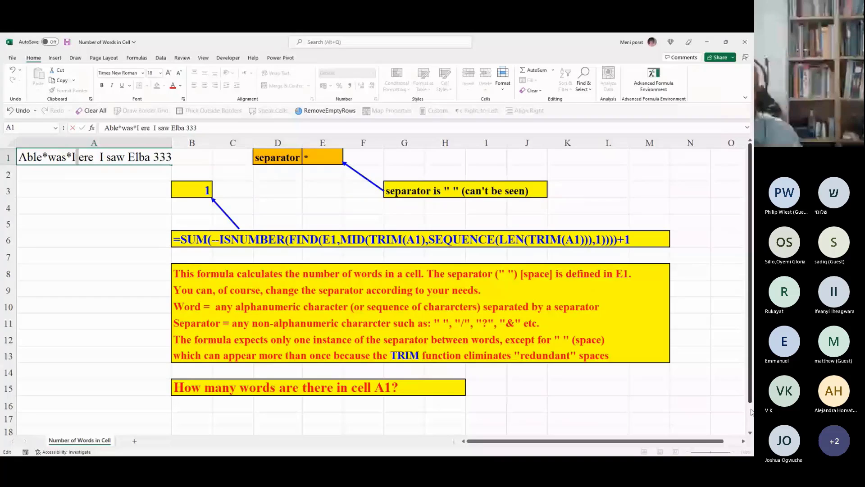
pyautogui.press('Delete')
pyautogui.write('*')
pyautogui.press('Right')
pyautogui.press('Right')
pyautogui.press('Right')
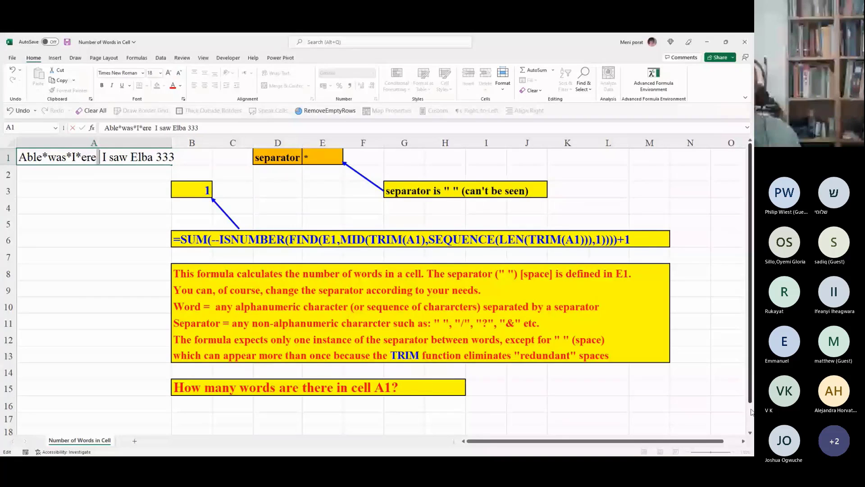
pyautogui.press('Delete')
pyautogui.write('*')
pyautogui.press('Right')
pyautogui.press('Right')
pyautogui.press('Right')
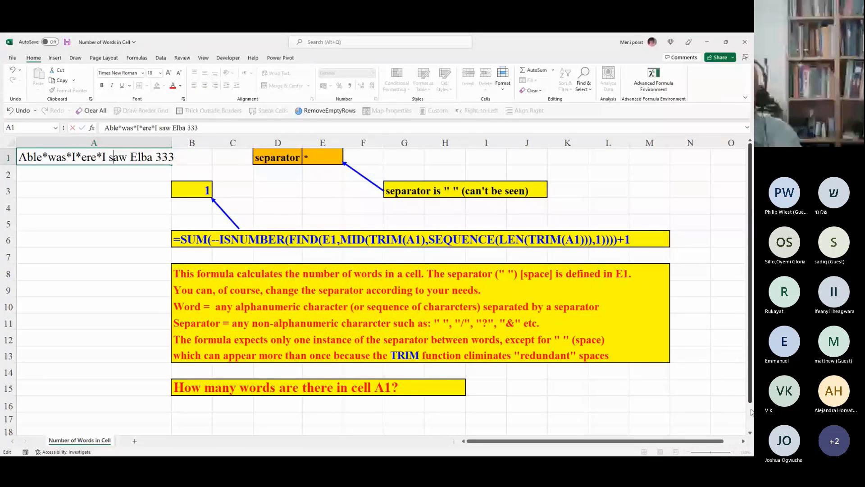
pyautogui.press('Left')
pyautogui.press('Left')
pyautogui.press('Delete')
pyautogui.write('*')
pyautogui.press('Right')
pyautogui.press('Right')
pyautogui.press('Right')
pyautogui.press('Delete')
pyautogui.write('*')
pyautogui.press('Right')
pyautogui.press('Right')
pyautogui.press('Right')
pyautogui.press('Right')
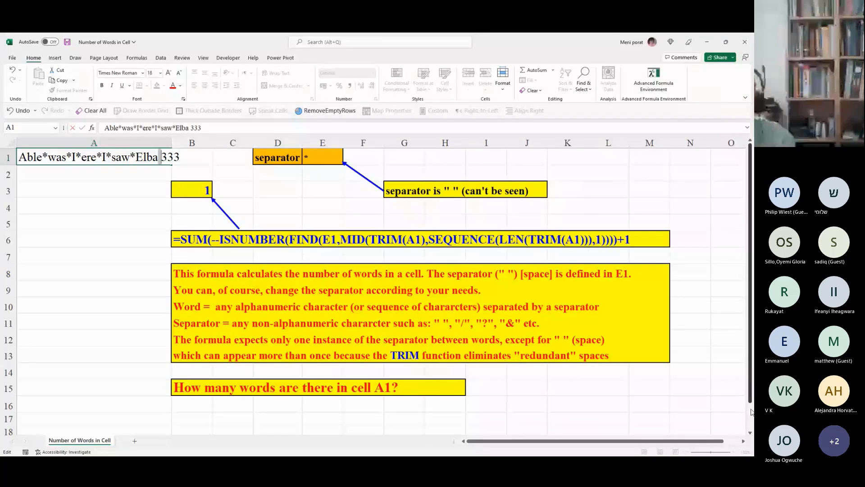
pyautogui.press('Delete')
pyautogui.write('*')
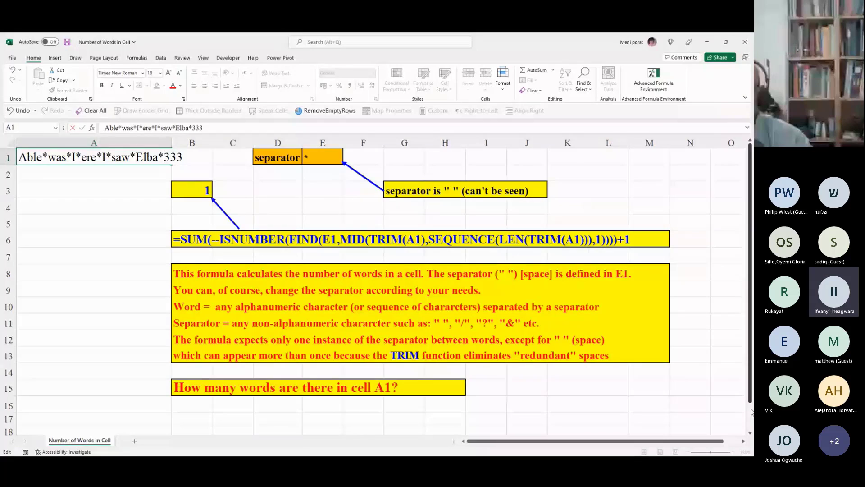
pyautogui.press('Return')
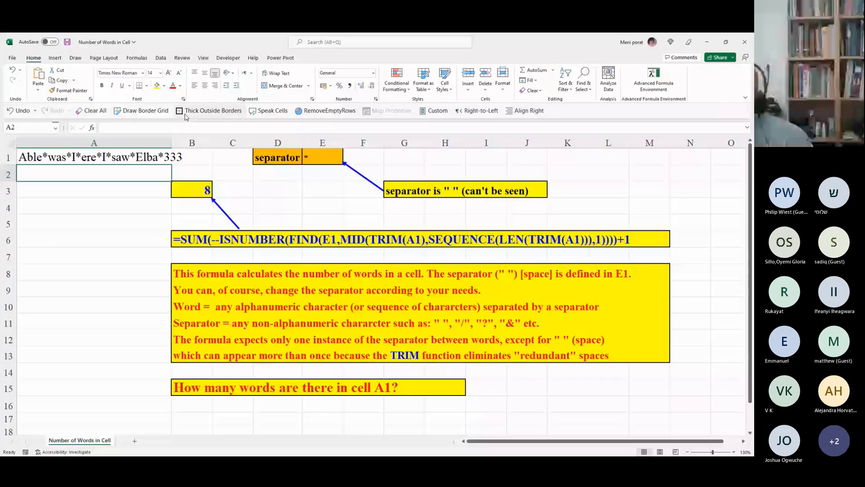
pyautogui.doubleClick(172, 143)
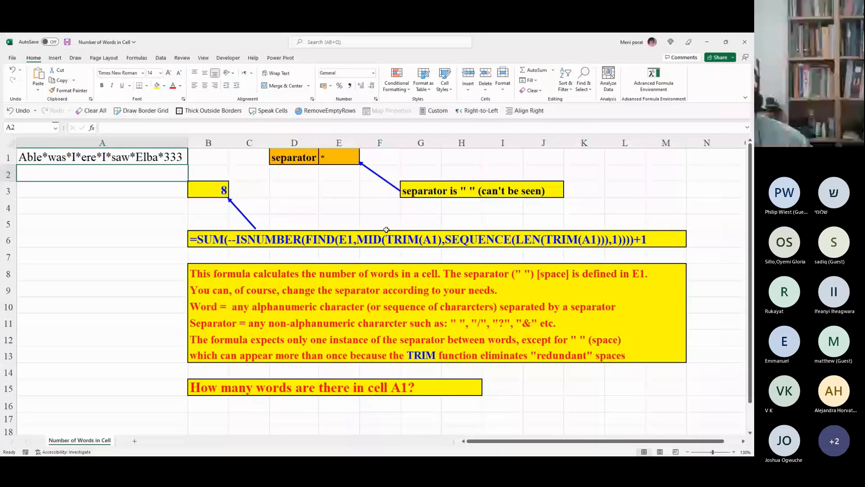
# - Evaluate the MID(TRIM(A1),SEQUENCE(LEN(TRIM(A1))),1) part of the B3 formula for the asterisk-separated text, without keeping the evaluation
pyautogui.click(208, 190)
pyautogui.moveTo(251, 128); pyautogui.dragTo(255, 127)
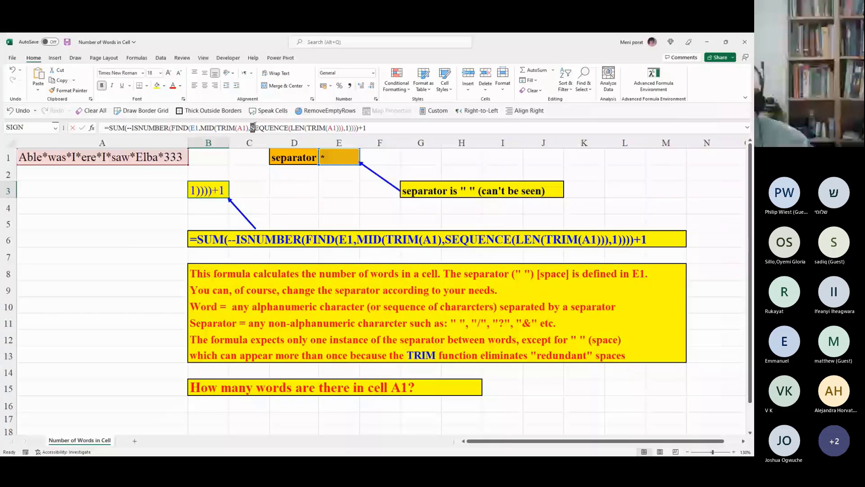
pyautogui.moveTo(255, 127); pyautogui.dragTo(337, 128)
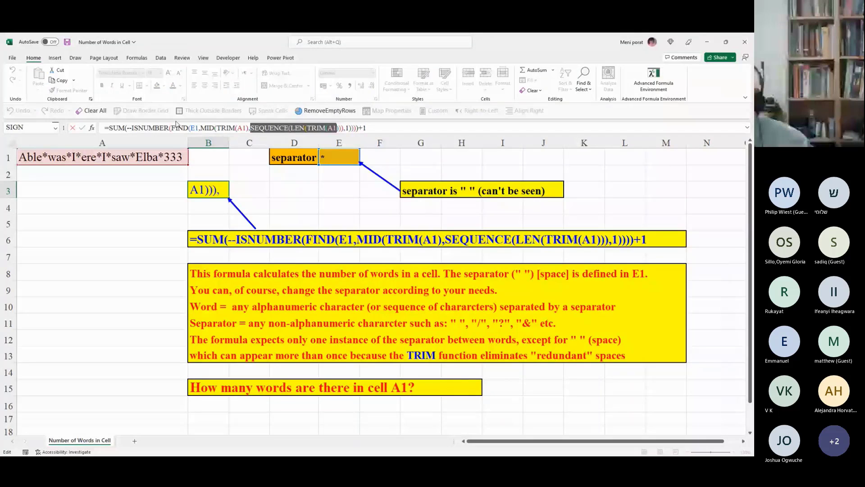
pyautogui.moveTo(201, 128); pyautogui.dragTo(271, 128)
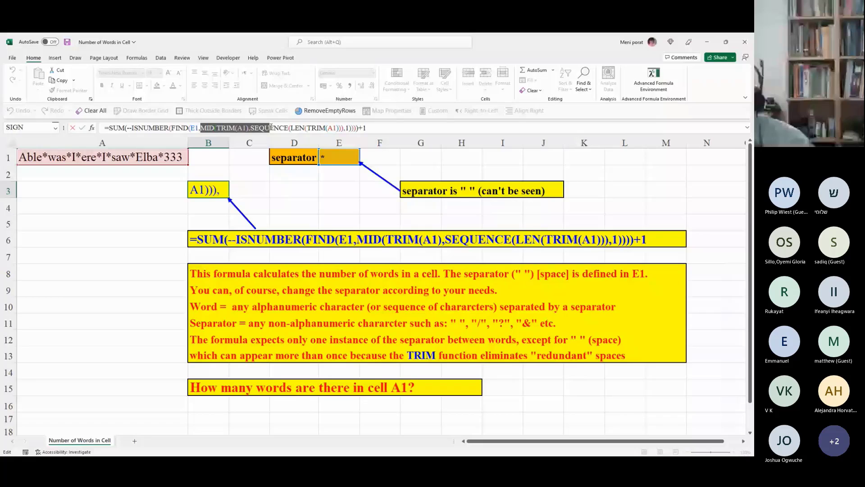
pyautogui.moveTo(271, 128); pyautogui.dragTo(351, 128)
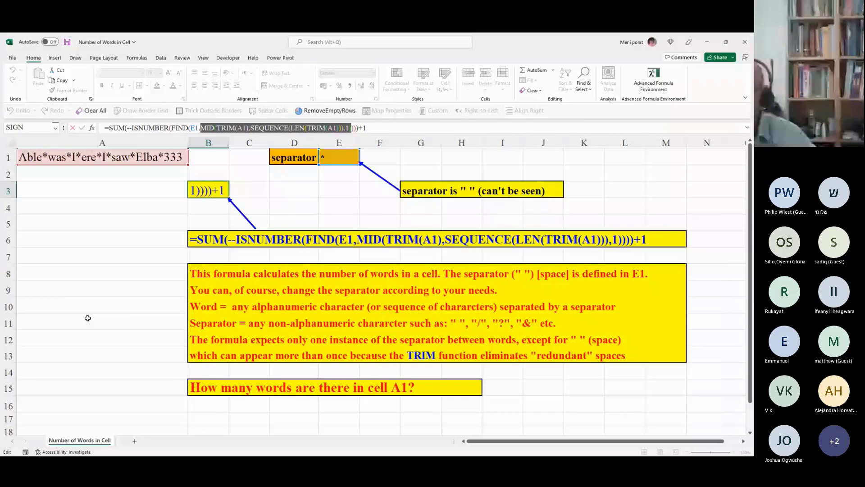
pyautogui.press('F9')
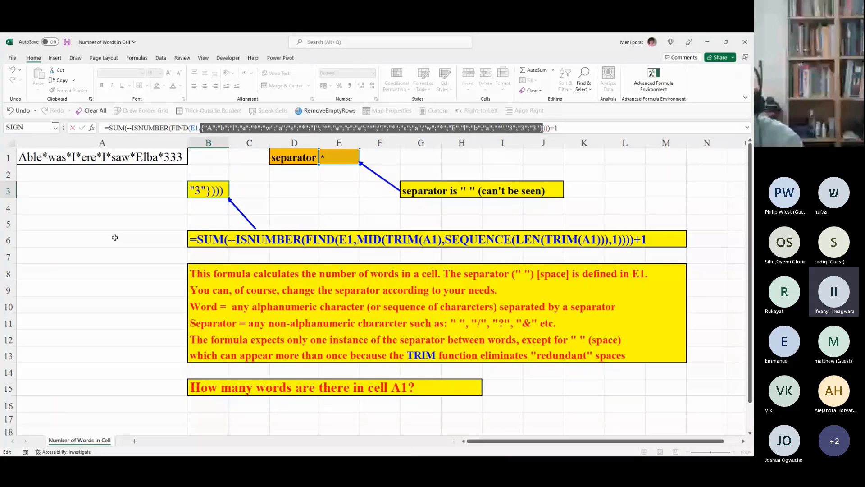
pyautogui.press('Escape')
pyautogui.click(113, 289)
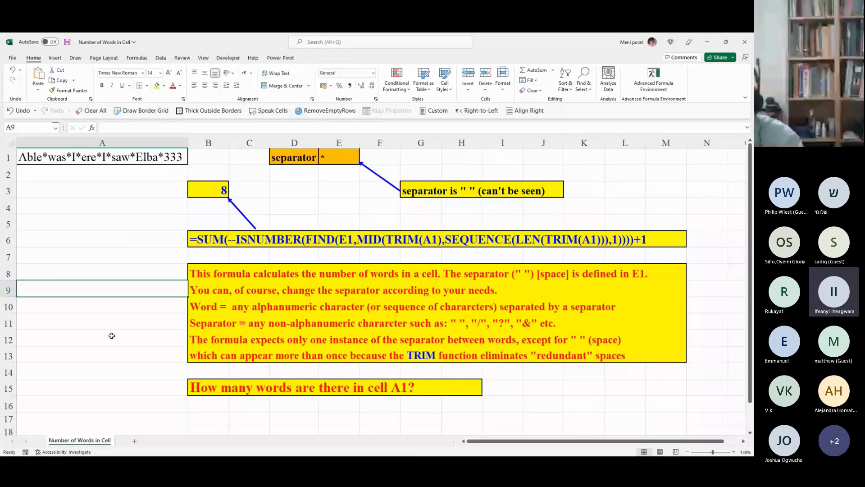
# - Examine the formula explanation in B8:M13, the separator definition in D1:E1 and the word-count cell B3
pyautogui.click(212, 274)
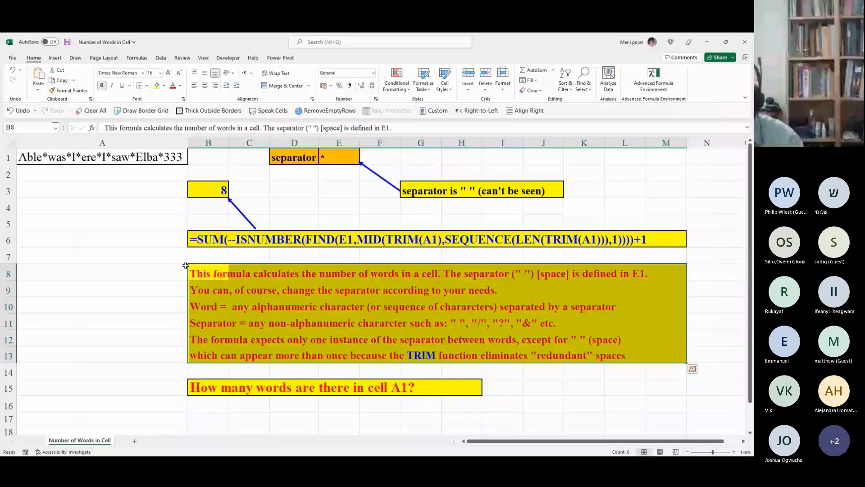
pyautogui.moveTo(186, 266); pyautogui.dragTo(667, 355)
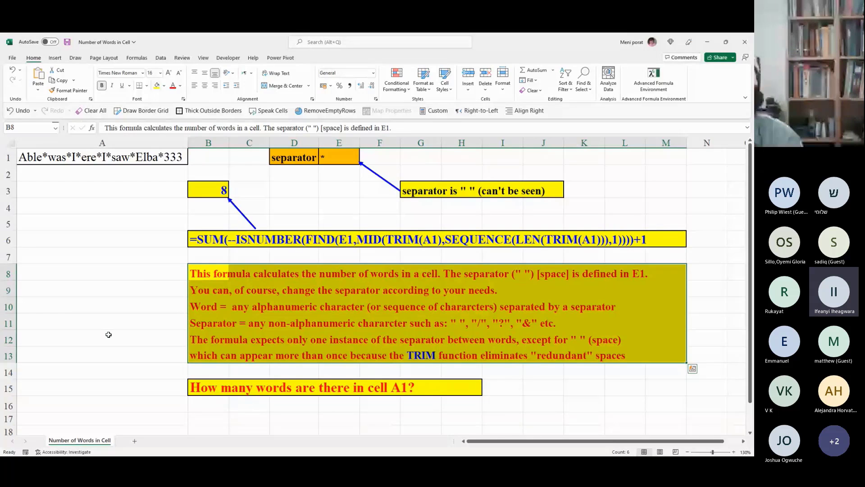
pyautogui.click(294, 158)
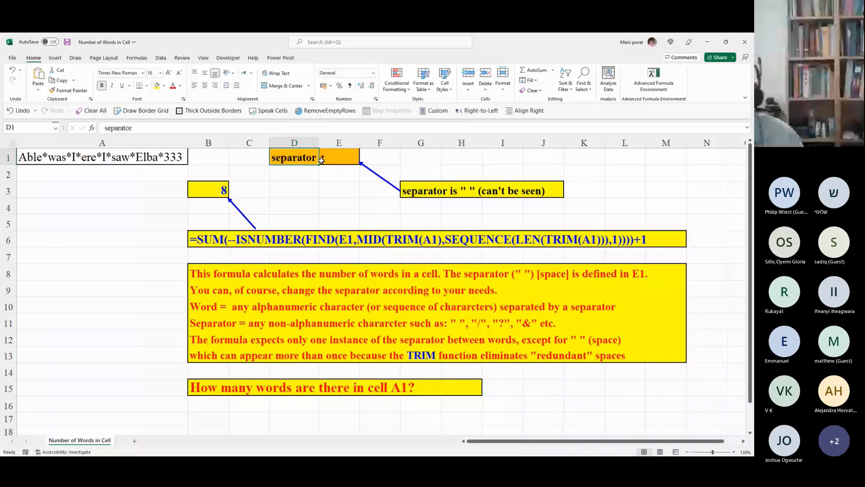
pyautogui.keyDown('shift'); pyautogui.click(322, 160); pyautogui.keyUp('shift')
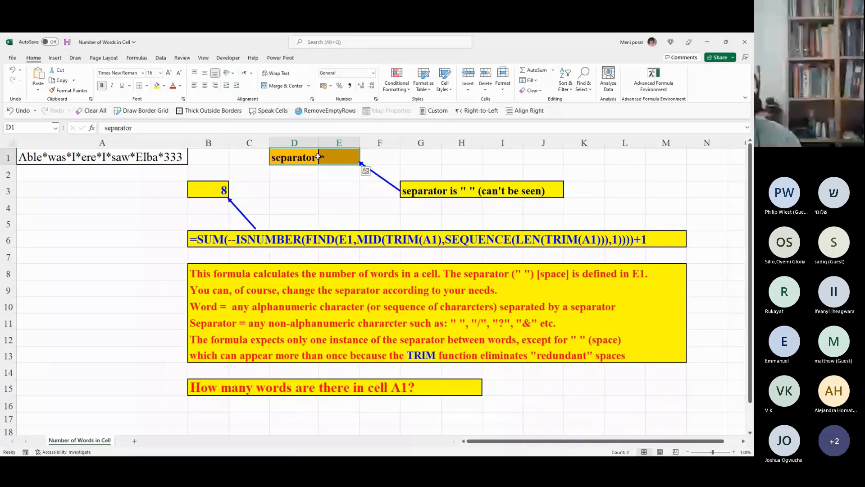
pyautogui.hotkey('ctrl', 'Home')
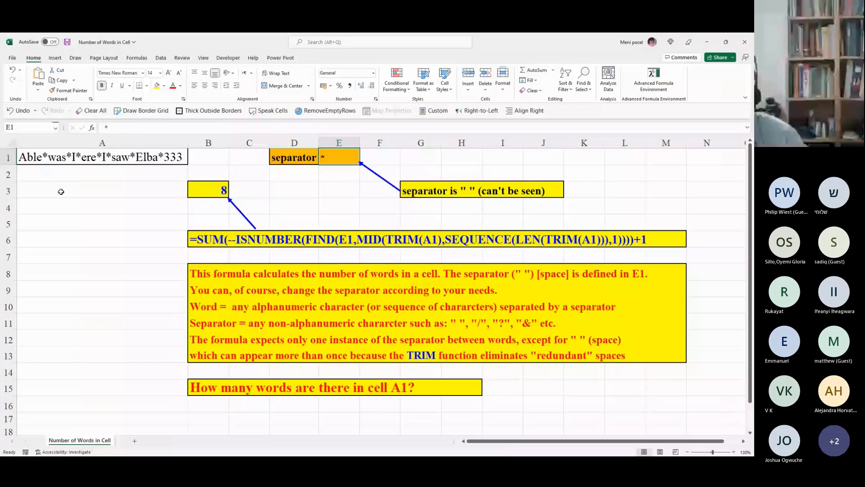
pyautogui.click(205, 191)
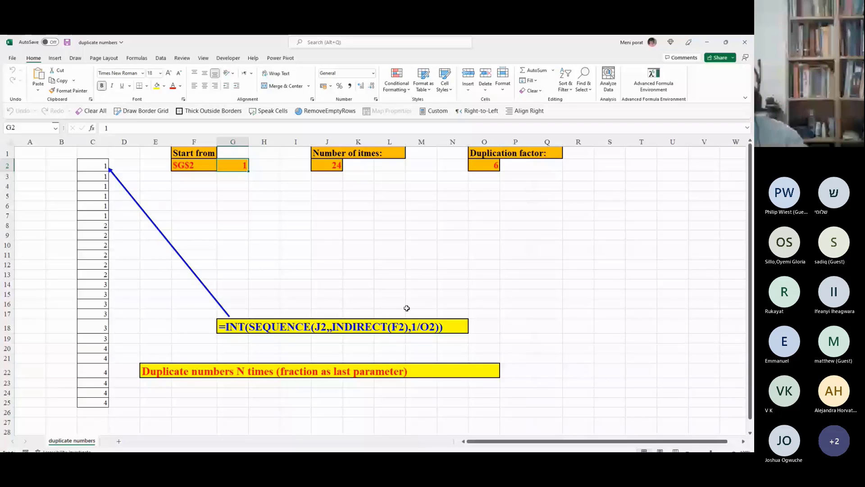
# - Review the starting-number reference in F2 and G2, and set the duplication factor in O2 to 4
pyautogui.press('Left')
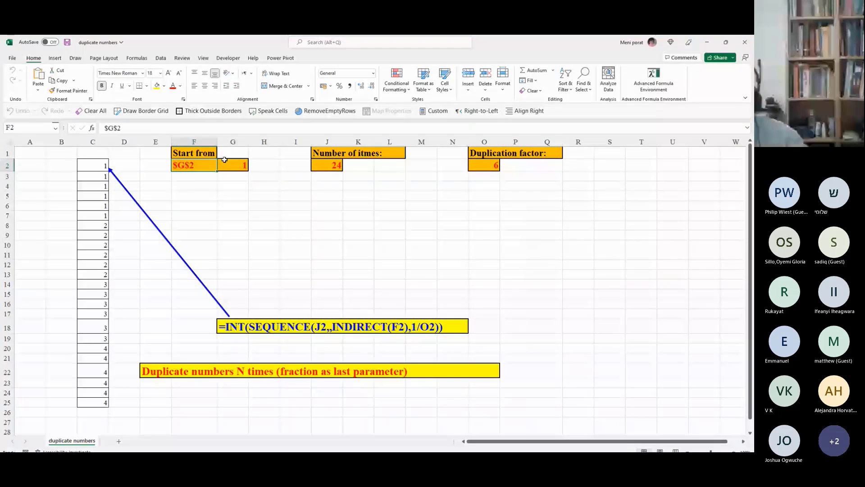
pyautogui.click(225, 161)
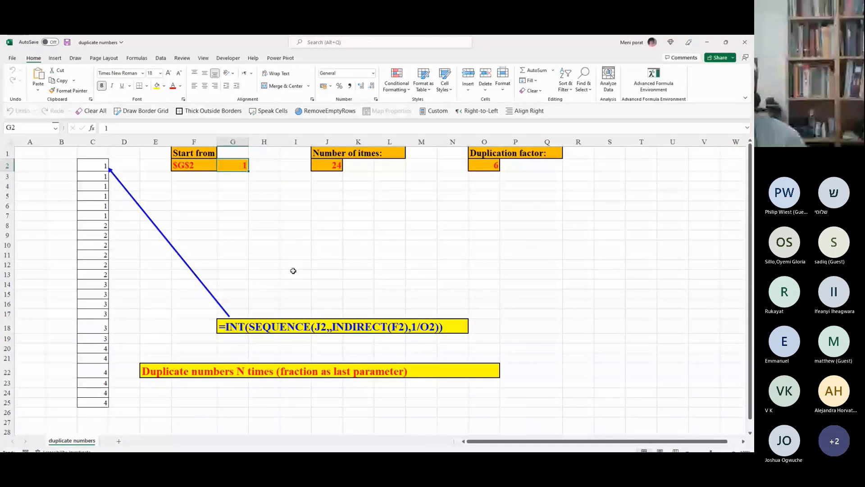
pyautogui.click(485, 165)
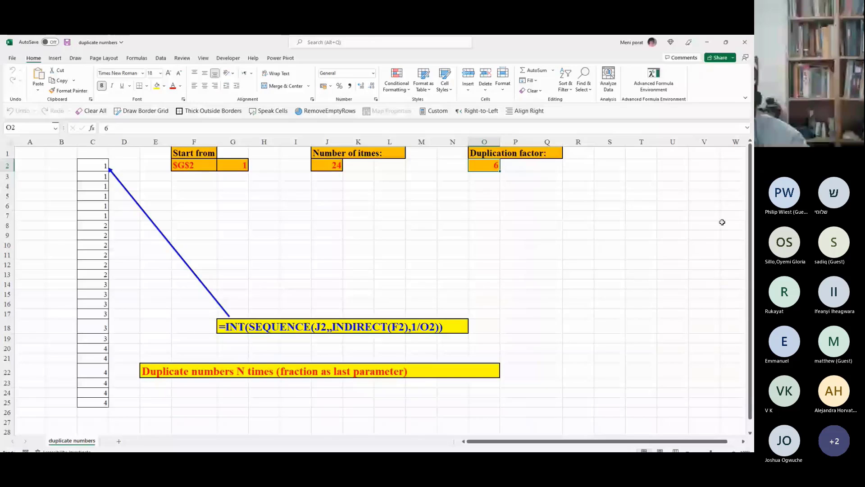
pyautogui.write('4')
pyautogui.press('Return')
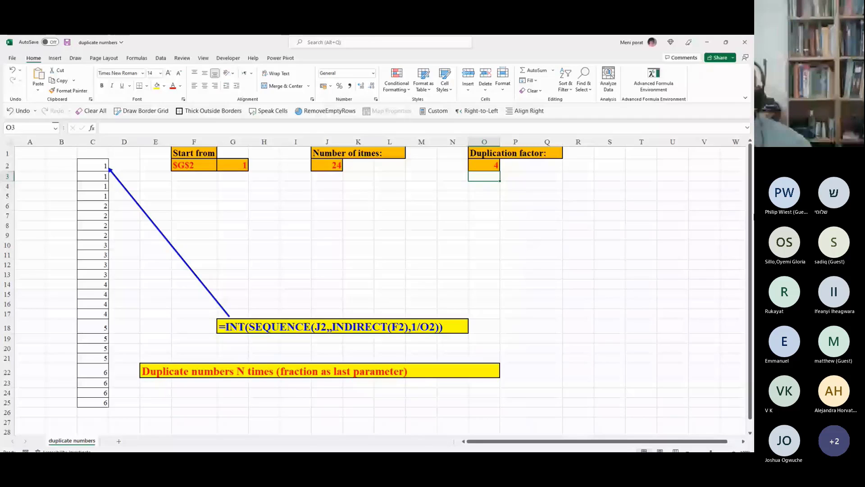
# - Set the starting number in cell G2 to 3
pyautogui.click(233, 165)
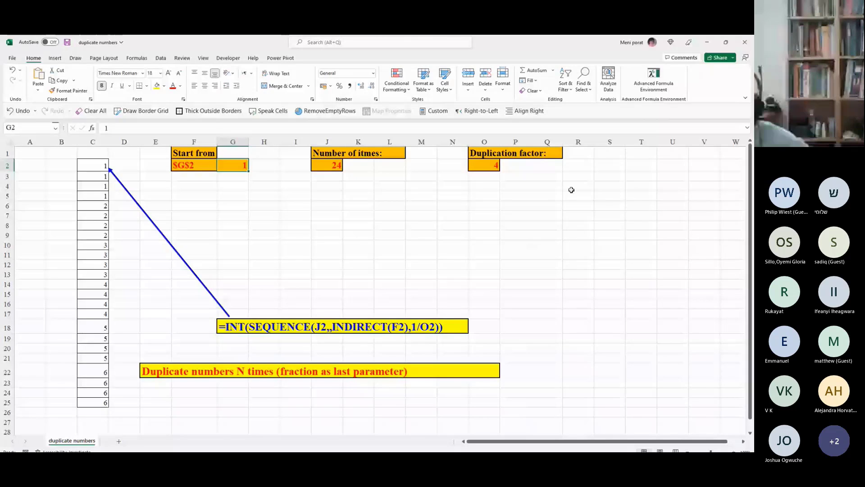
pyautogui.write('3')
pyautogui.press('Return')
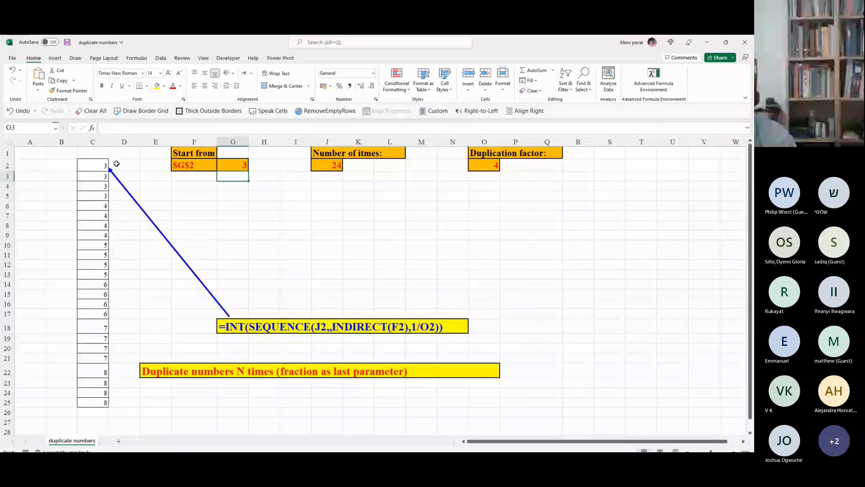
pyautogui.click(228, 167)
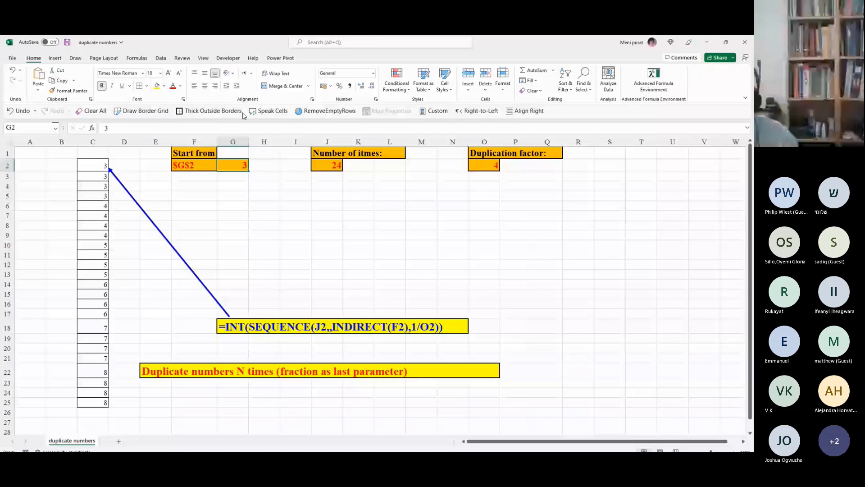
# - Evaluate the 1/O2 step argument of the C2 formula in place, and discard the evaluation
pyautogui.click(95, 166)
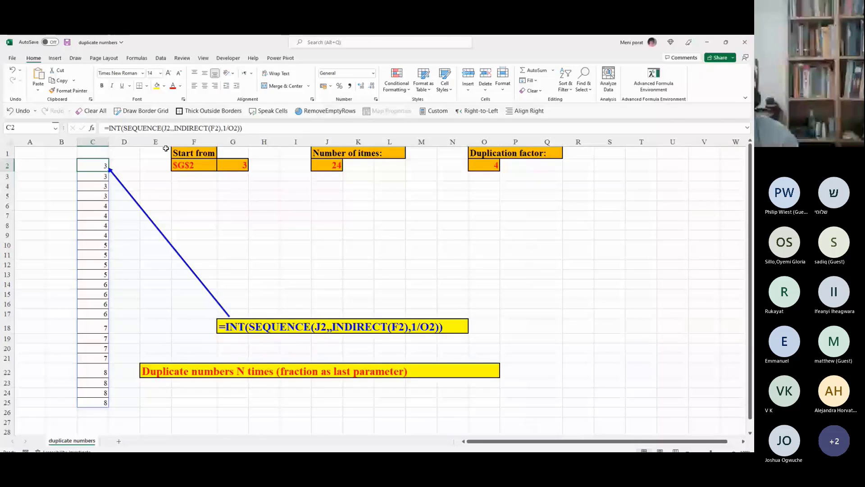
pyautogui.moveTo(223, 128); pyautogui.dragTo(229, 128)
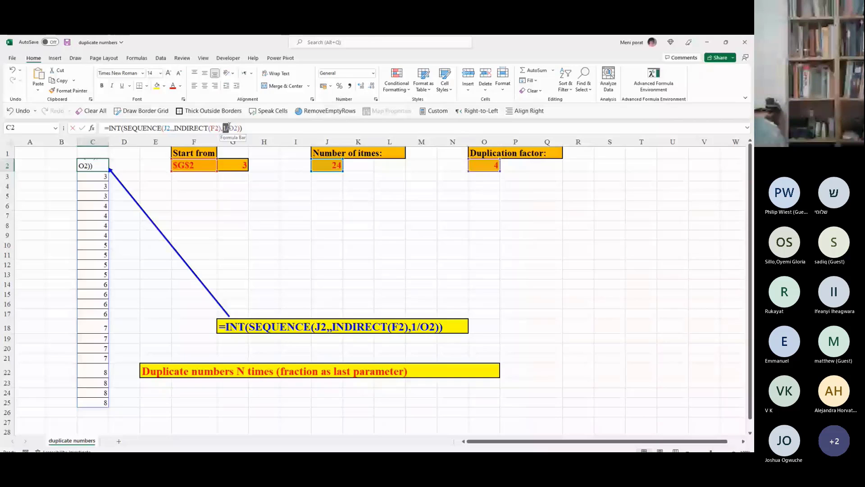
pyautogui.press('F9')
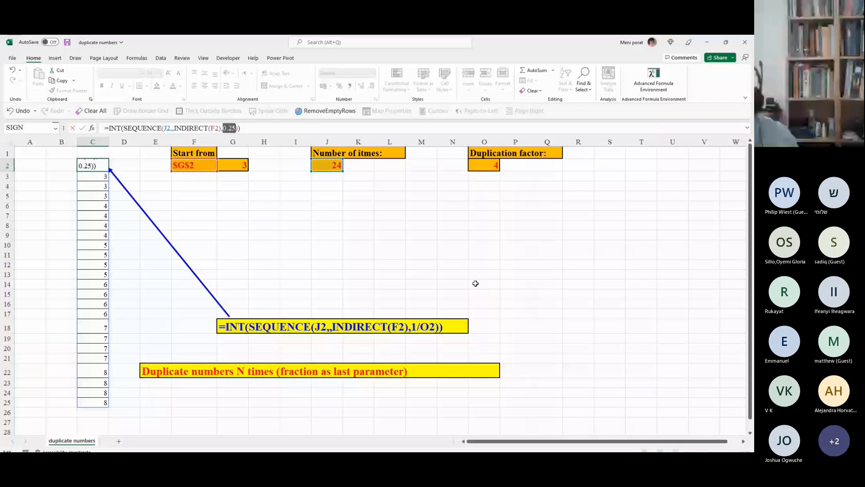
pyautogui.press('Delete')
# - Evaluate the SEQUENCE(J2,,INDIRECT(F2),1/O2) part of the C2 formula without keeping the evaluation, and close the duplicate numbers workbook
pyautogui.moveTo(124, 128); pyautogui.dragTo(195, 128)
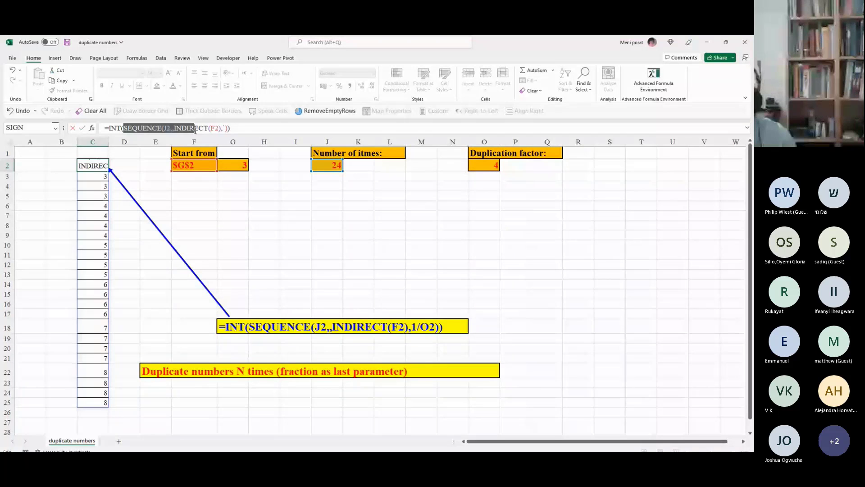
pyautogui.press('Escape')
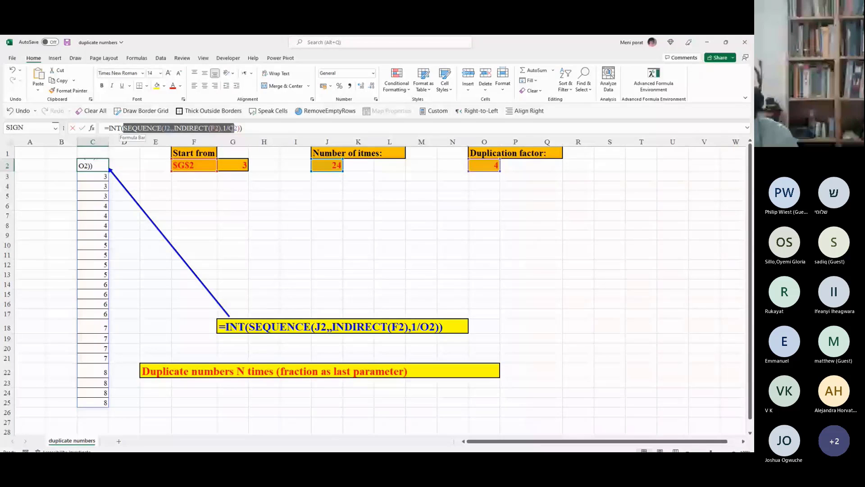
pyautogui.moveTo(233, 128); pyautogui.dragTo(235, 128)
pyautogui.press('F9')
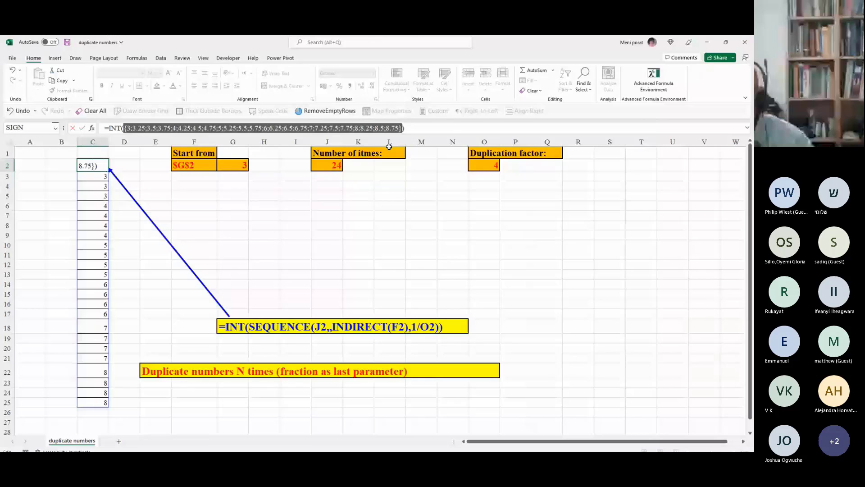
pyautogui.moveTo(355, 128); pyautogui.dragTo(387, 132)
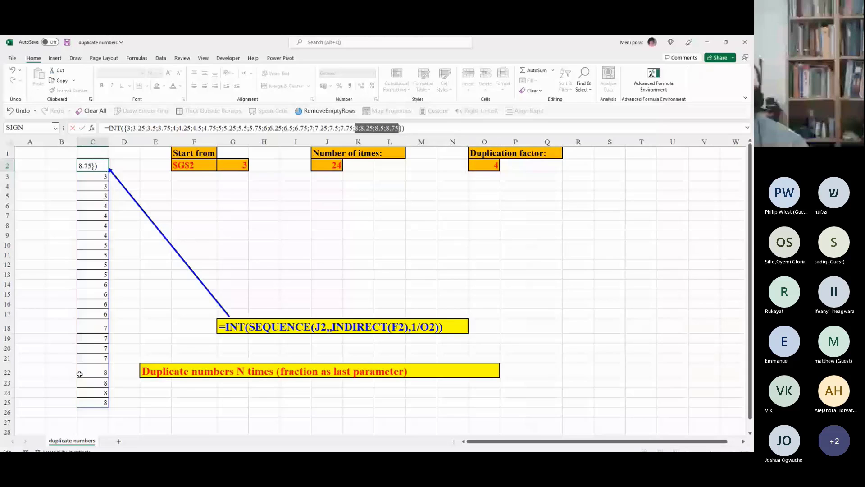
pyautogui.press('Escape')
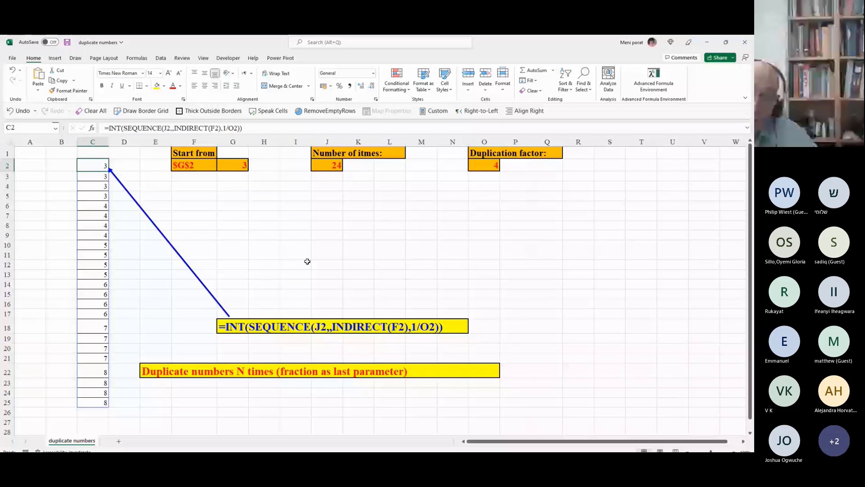
pyautogui.click(741, 41)
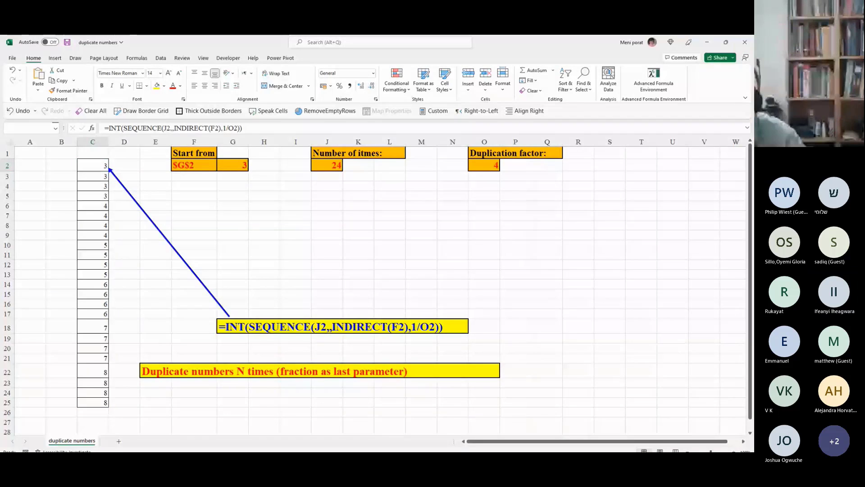
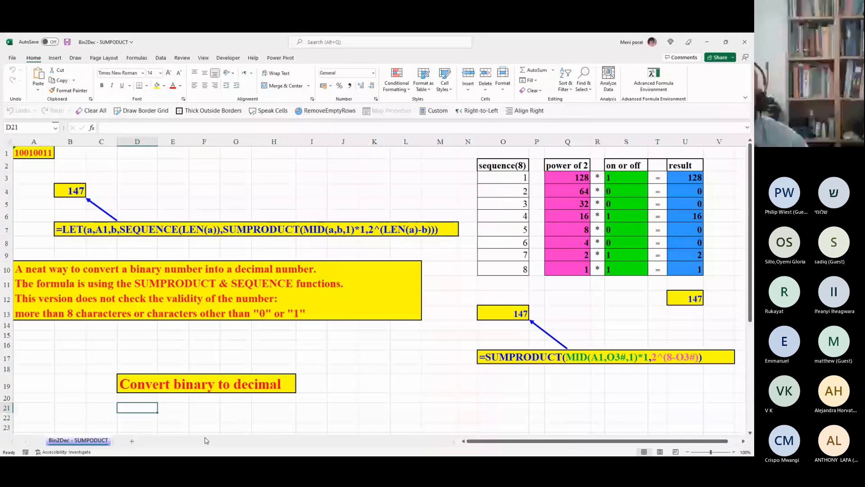
# - Examine the displayed LET formula in row 7 of the Bin2Dec - SUMPODUCT sheet, including its a,A1 argument
pyautogui.click(69, 230)
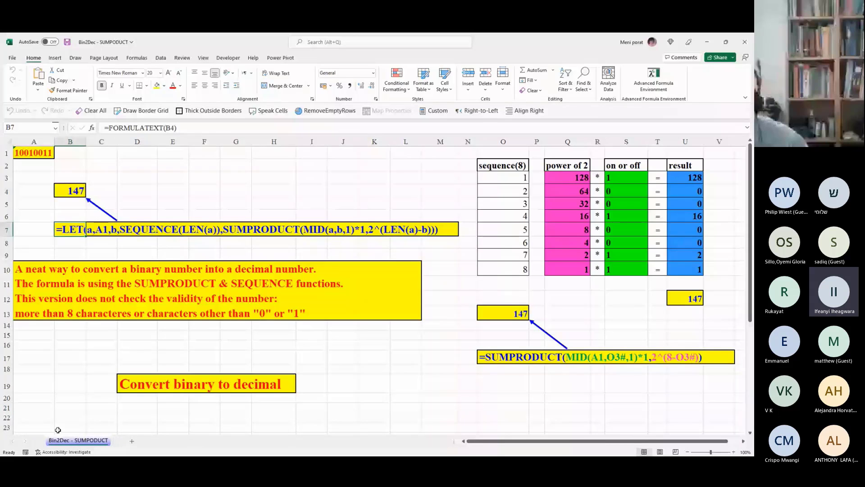
pyautogui.click(51, 407)
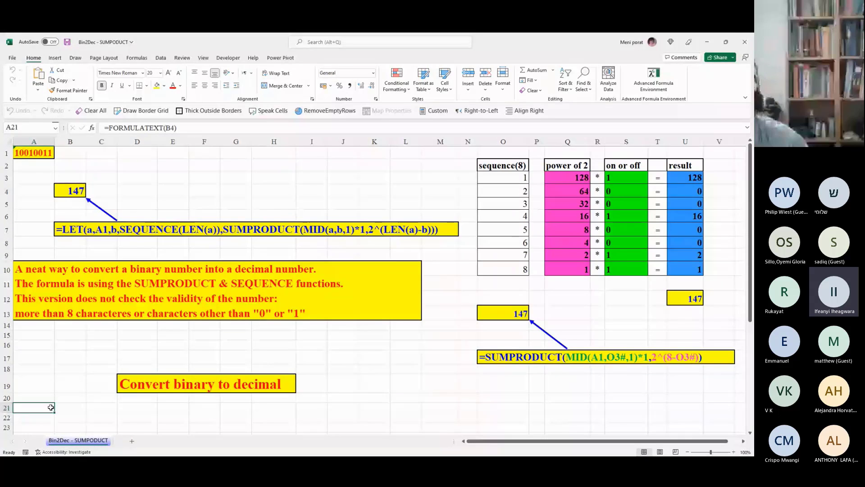
pyautogui.click(70, 357)
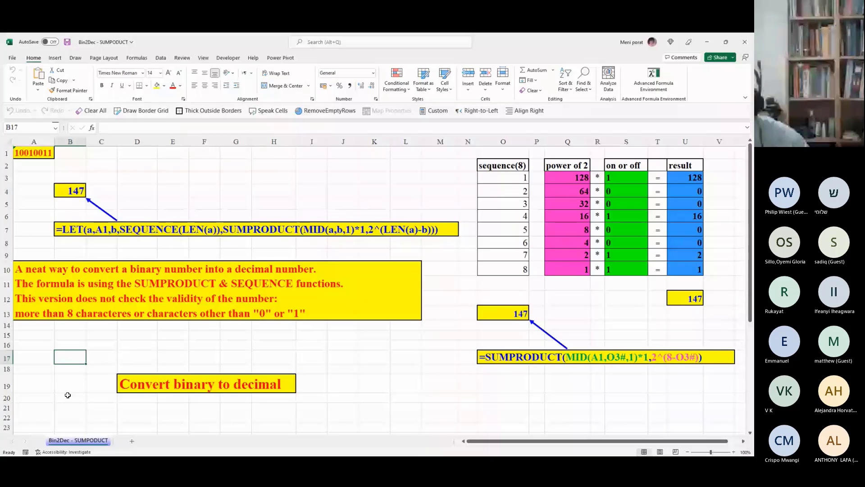
pyautogui.click(68, 234)
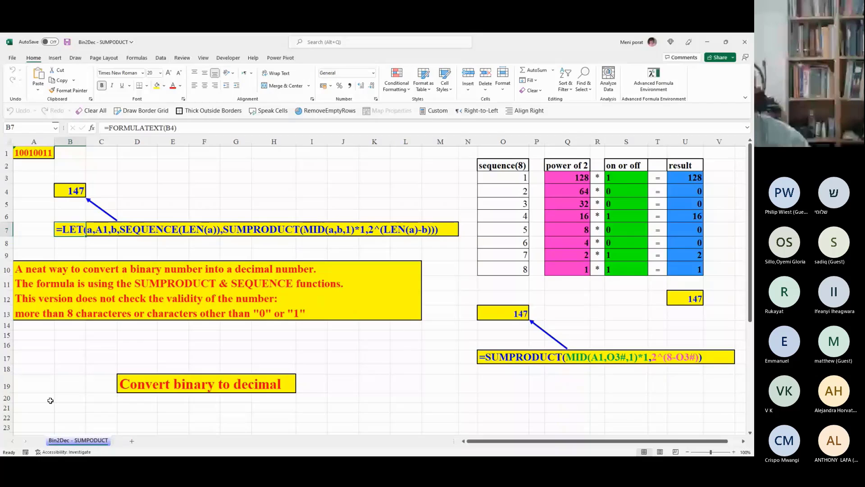
pyautogui.click(73, 238)
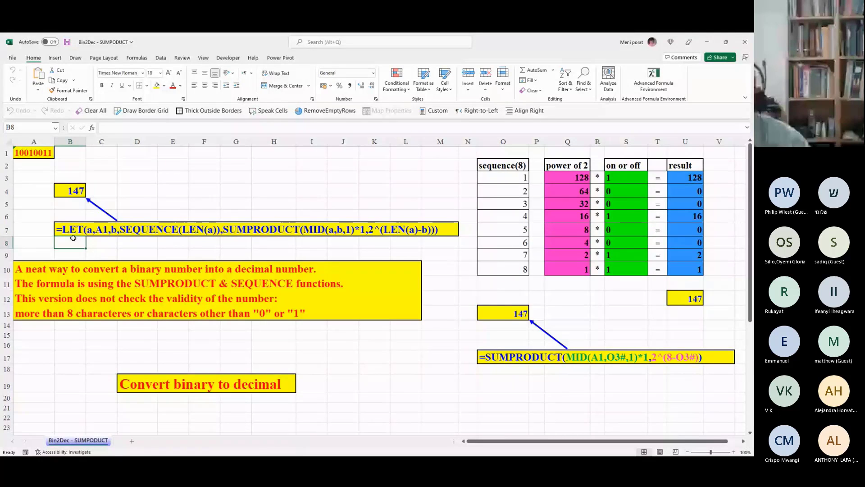
pyautogui.click(99, 228)
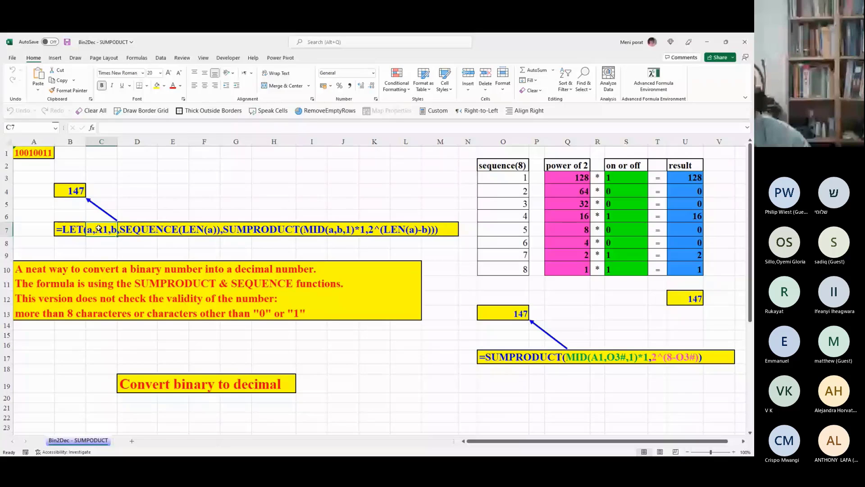
# - Inspect the binary number in A1 and the LET formula in B4, focusing on its SUMPRODUCT part
pyautogui.hotkey('ctrl', 'Home')
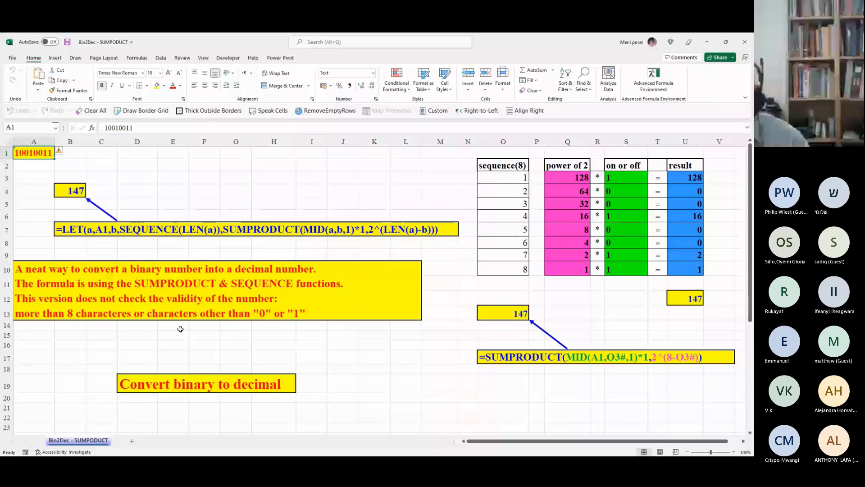
pyautogui.click(77, 189)
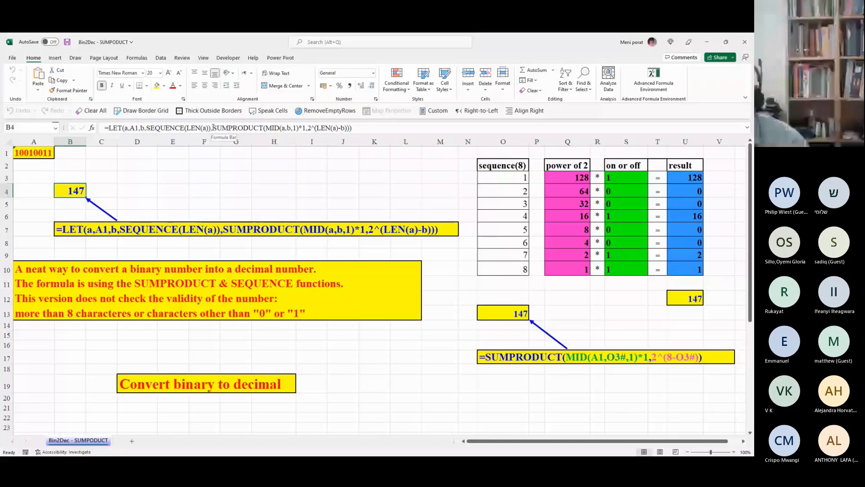
pyautogui.moveTo(213, 128); pyautogui.dragTo(284, 215)
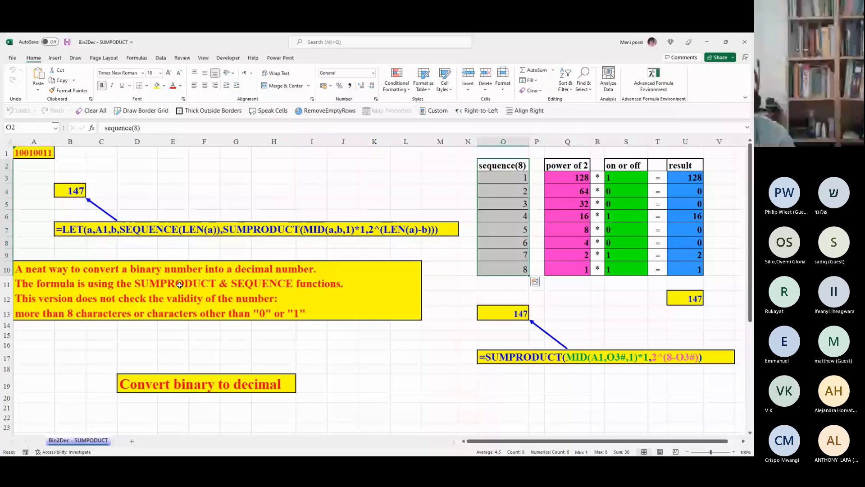
# - Inspect the SEQUENCE(LEN(A1)) formula in O3 and select its whole spilled range O3:O10
pyautogui.hotkey('ctrl', 'Home')
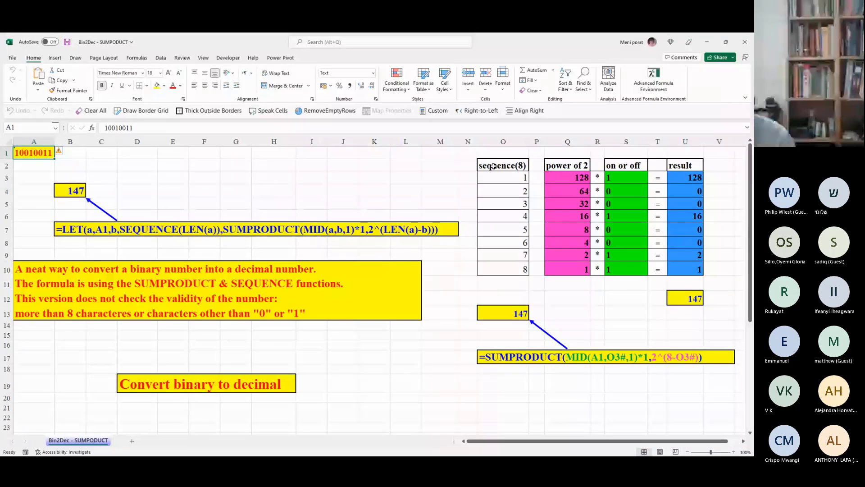
pyautogui.click(494, 180)
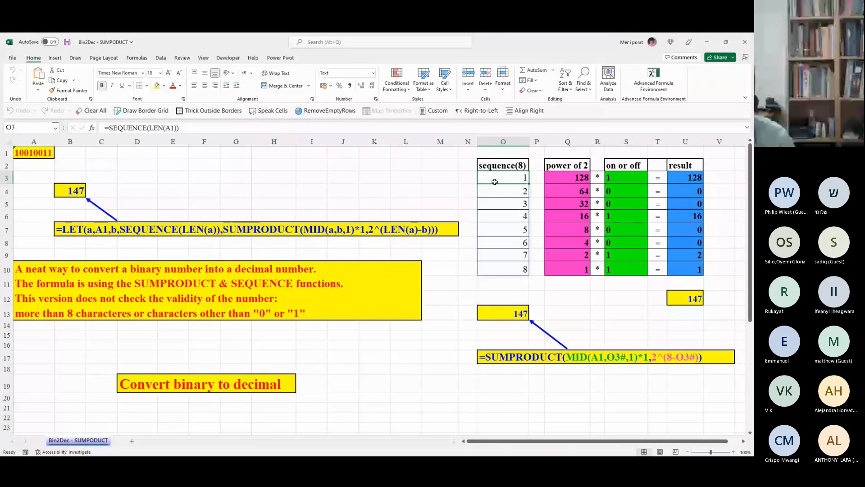
pyautogui.hotkey('ctrl', 'shift', 'Down')
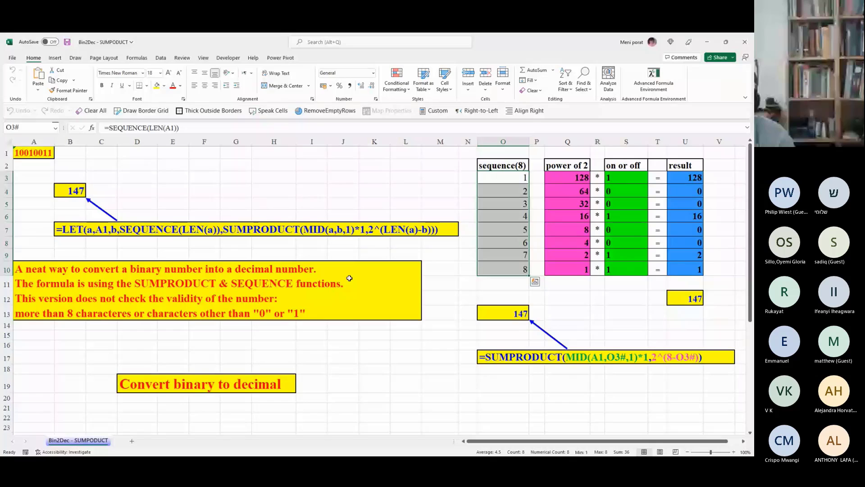
# - Examine the MID(a,b,1)*1 argument of SUMPRODUCT in the B4 formula, and leave the formula without editing it
pyautogui.click(70, 190)
pyautogui.moveTo(213, 128); pyautogui.dragTo(280, 127)
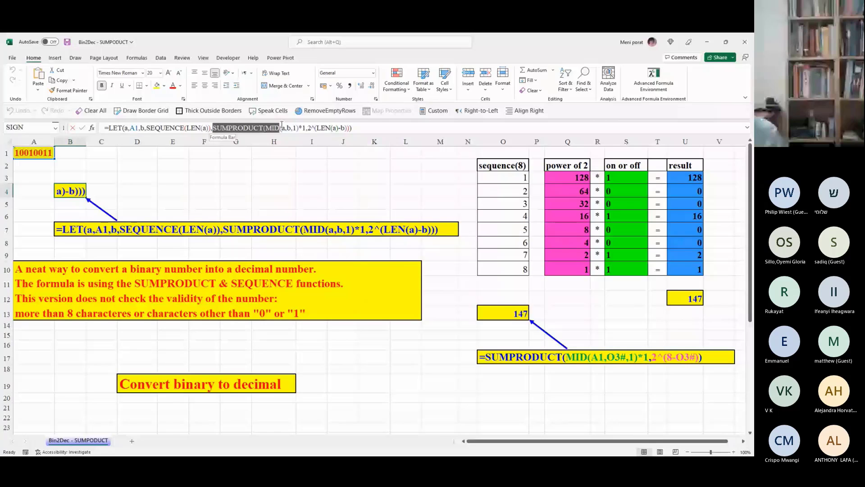
pyautogui.doubleClick(304, 128)
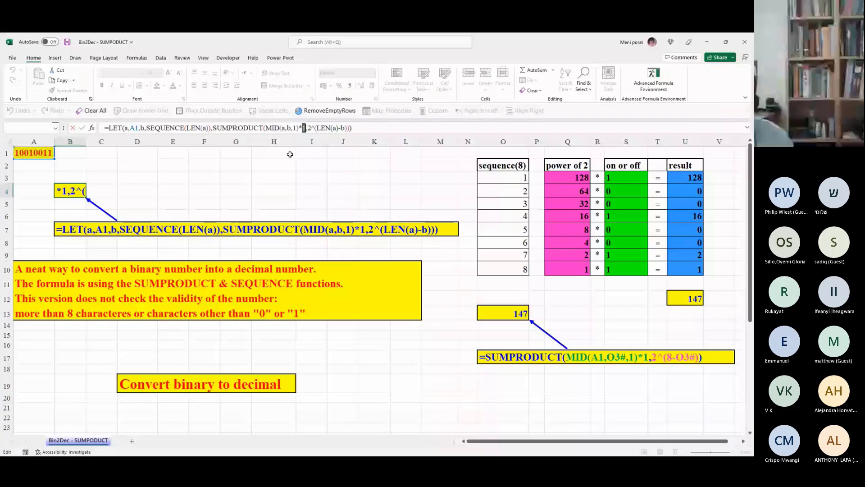
pyautogui.click(266, 128)
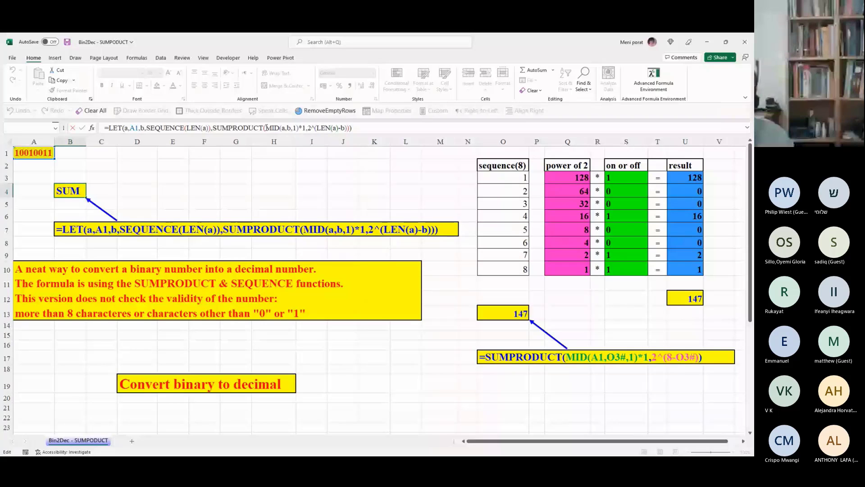
pyautogui.press('Escape')
# - Examine the SUMPRODUCT formula text in O17 and the MID formula behind the digits in the on or off column
pyautogui.click(510, 174)
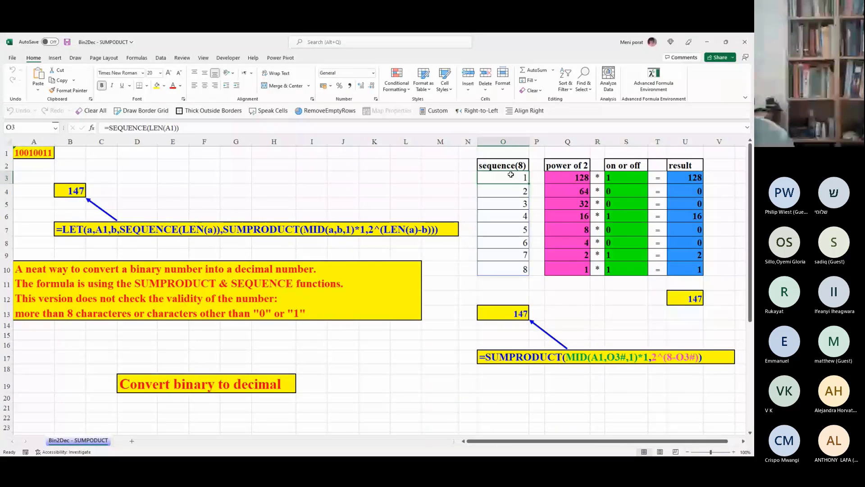
pyautogui.click(508, 357)
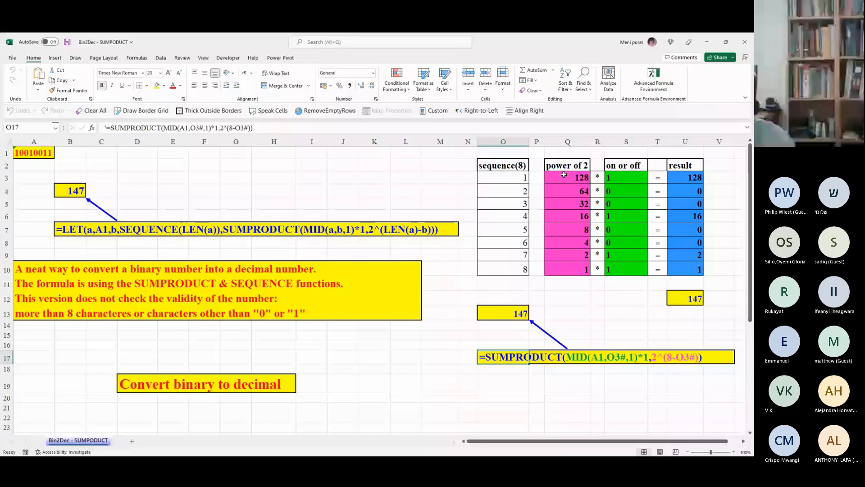
pyautogui.click(625, 177)
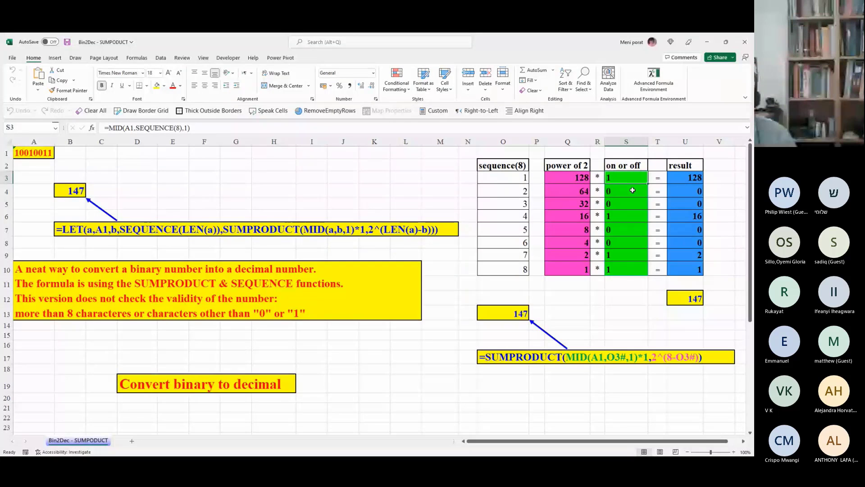
pyautogui.click(628, 270)
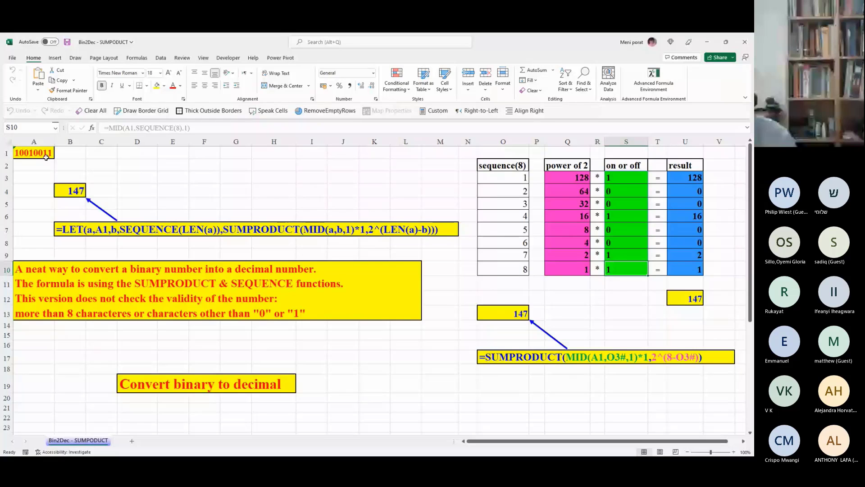
pyautogui.press('Up')
pyautogui.press('Up')
pyautogui.press('Up')
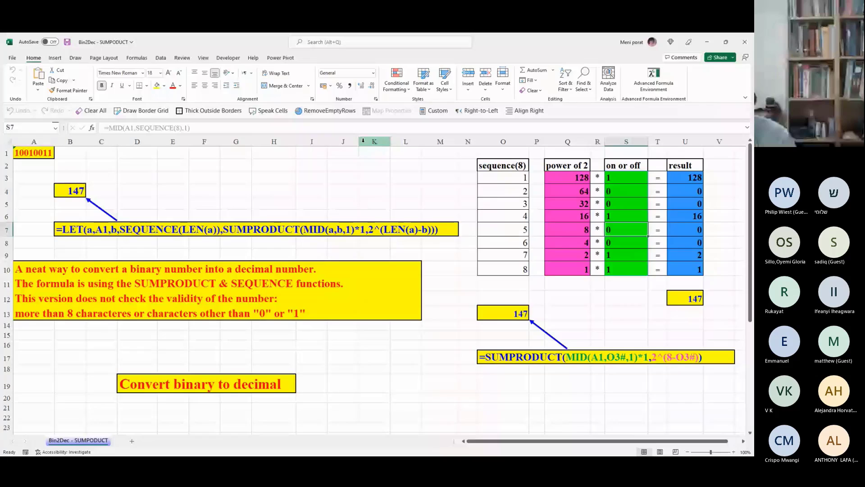
pyautogui.click(343, 152)
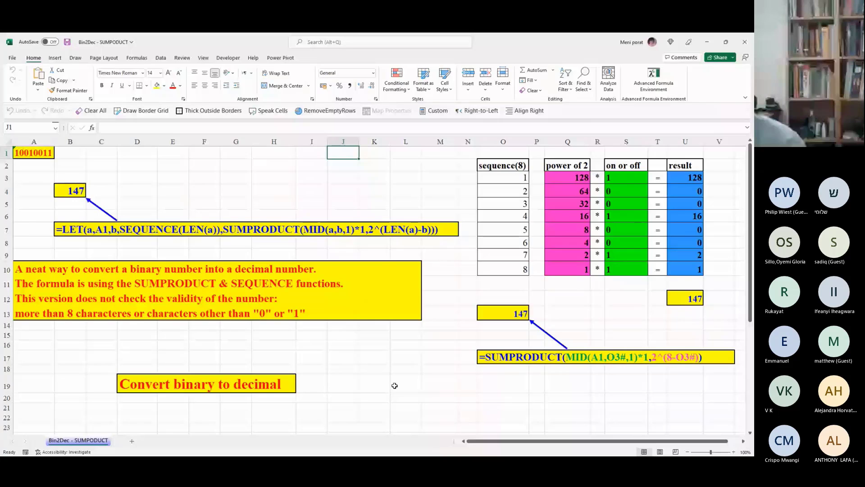
# - Examine the power of 2 column, selecting its spilled range Q3:Q10, and compare it with the on or off digits
pyautogui.click(501, 398)
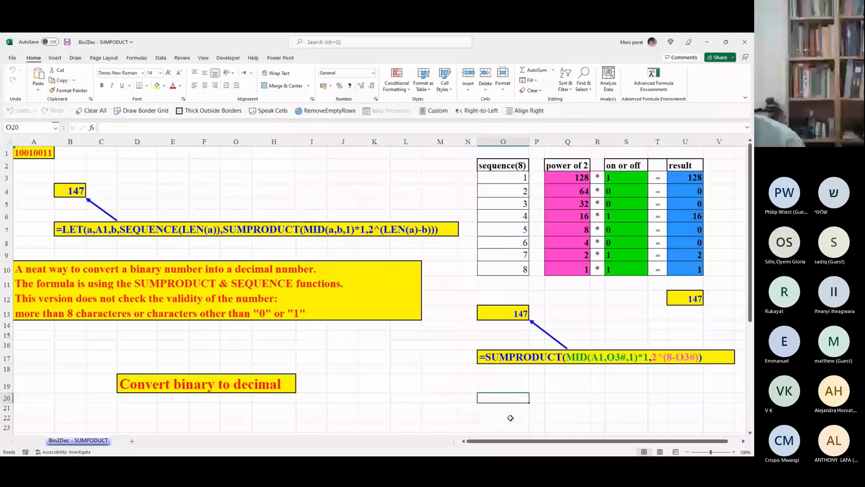
pyautogui.click(568, 255)
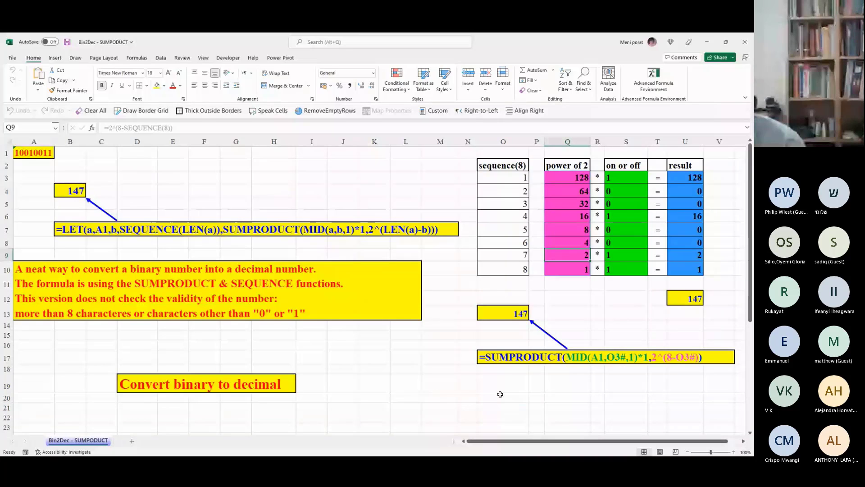
pyautogui.click(569, 226)
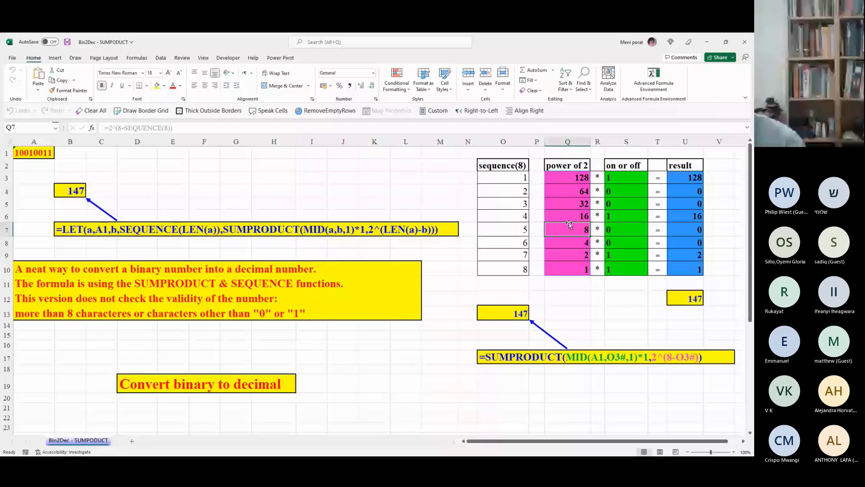
pyautogui.click(574, 191)
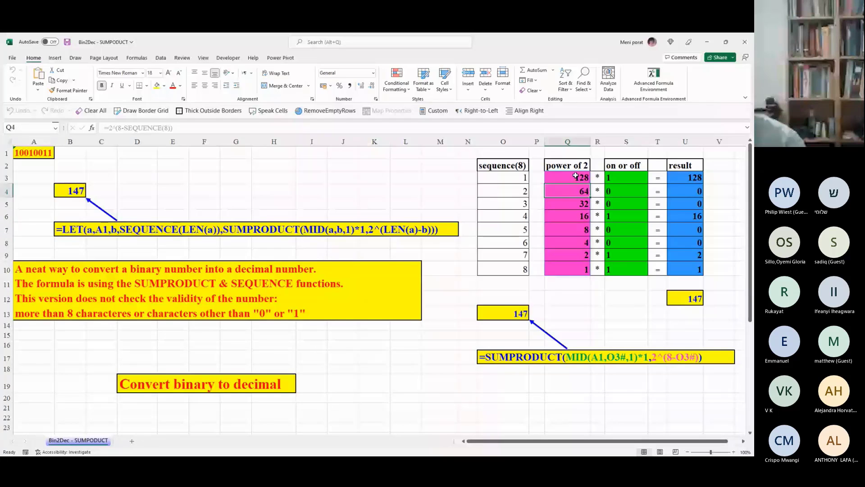
pyautogui.moveTo(576, 176); pyautogui.dragTo(584, 270)
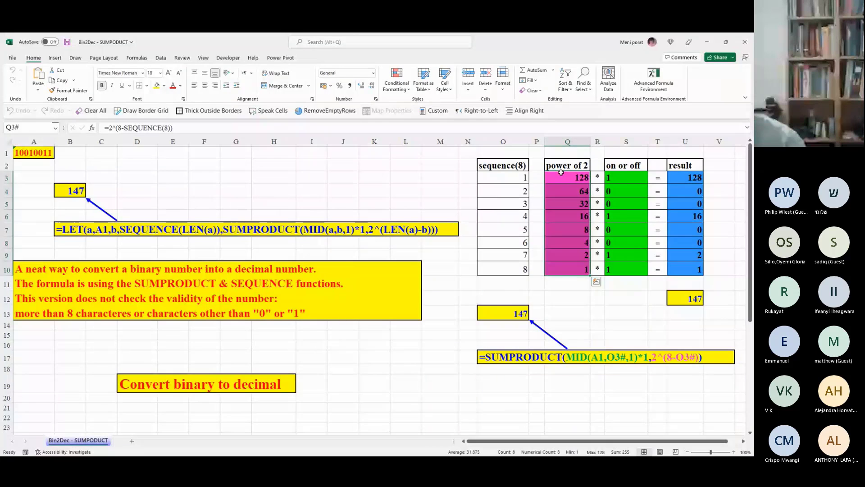
pyautogui.click(624, 270)
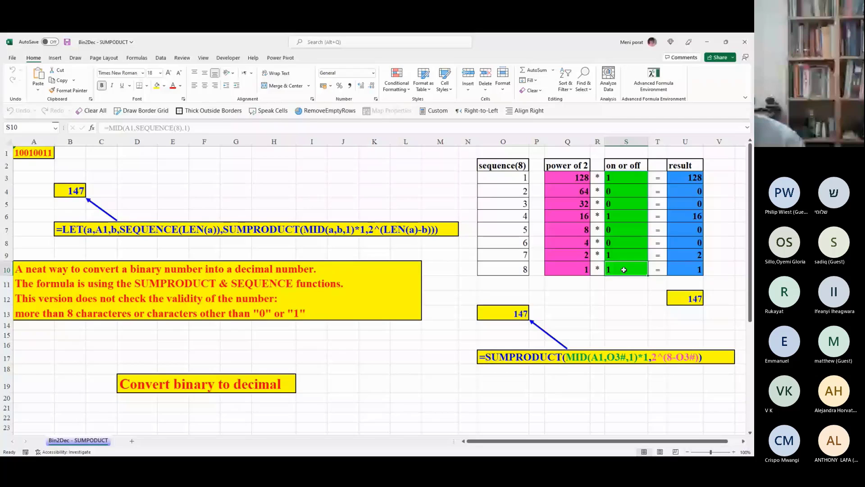
pyautogui.click(547, 255)
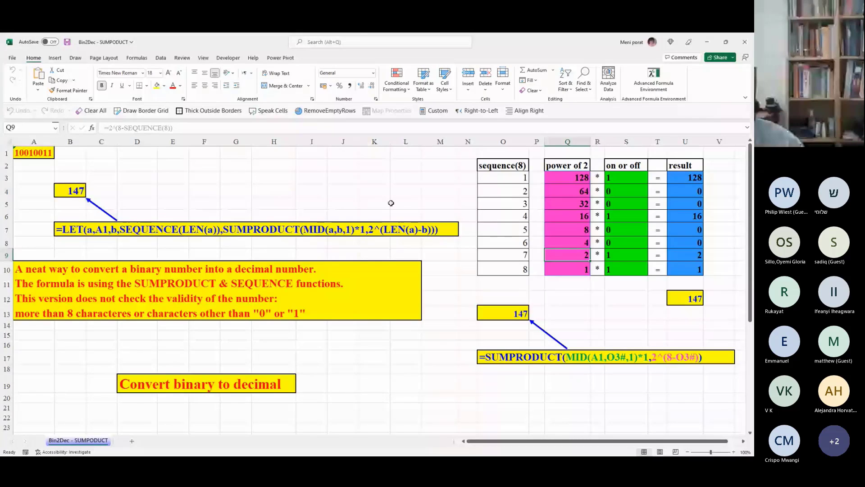
# - Check the multiplication formulas in the result column against the sequence and power of 2 columns
pyautogui.click(683, 241)
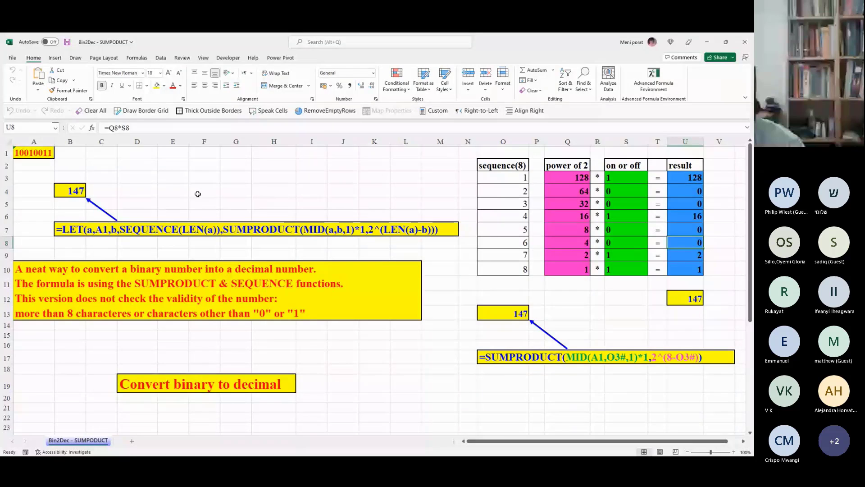
pyautogui.click(699, 228)
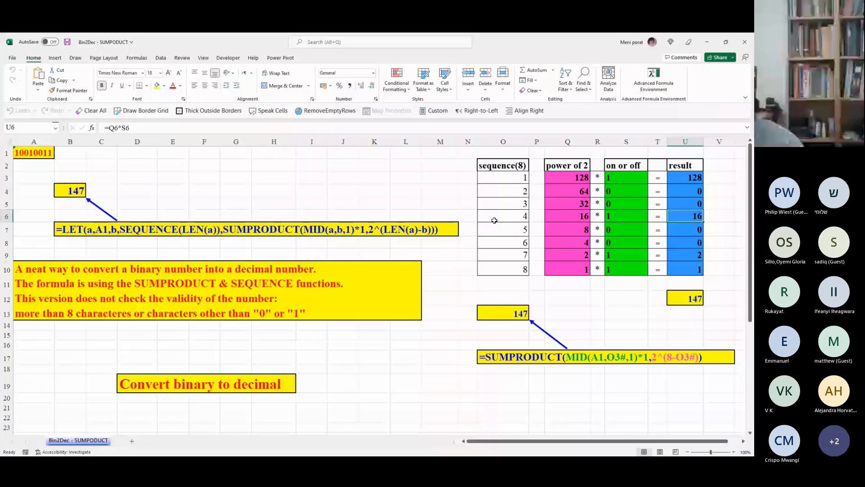
pyautogui.click(692, 206)
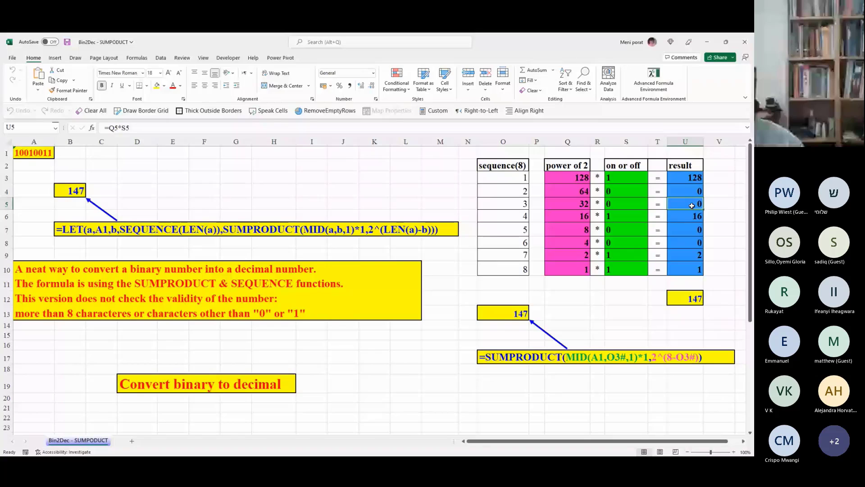
pyautogui.click(514, 178)
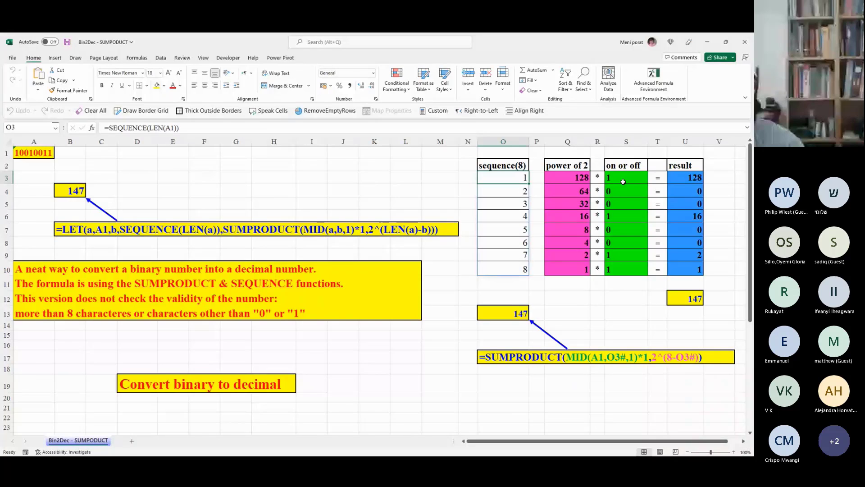
pyautogui.click(581, 178)
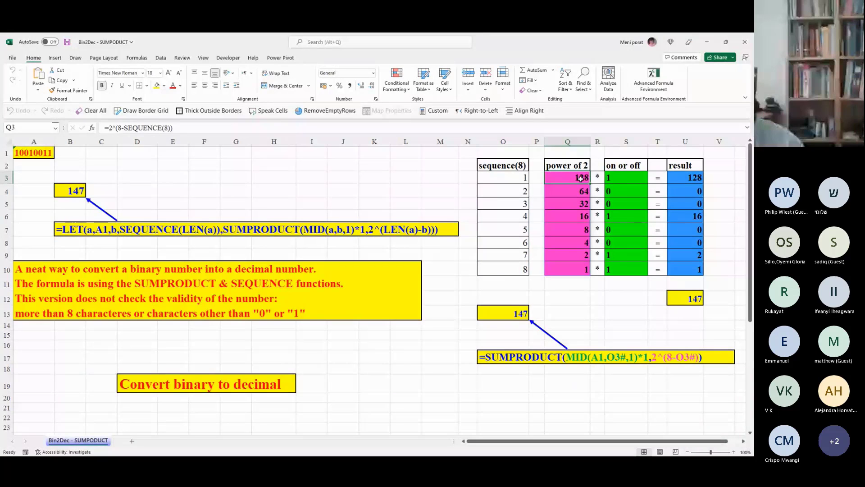
pyautogui.click(685, 178)
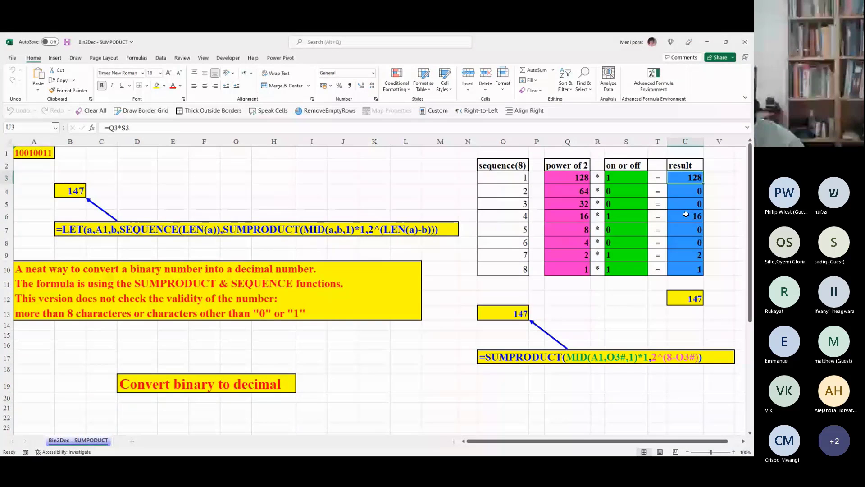
pyautogui.click(679, 310)
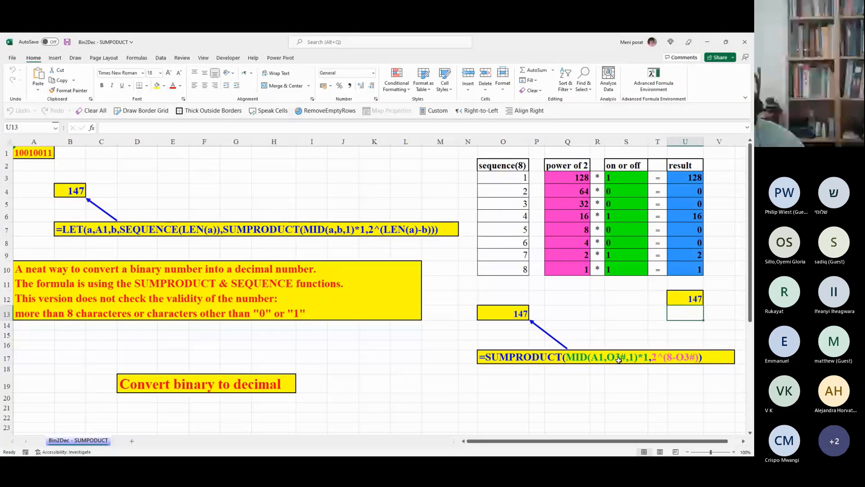
# - Select the sequence range O3:O10 and compare it with the MID(A1,SEQUENCE(8),1) digits in S3 and S4
pyautogui.moveTo(502, 179); pyautogui.dragTo(504, 269)
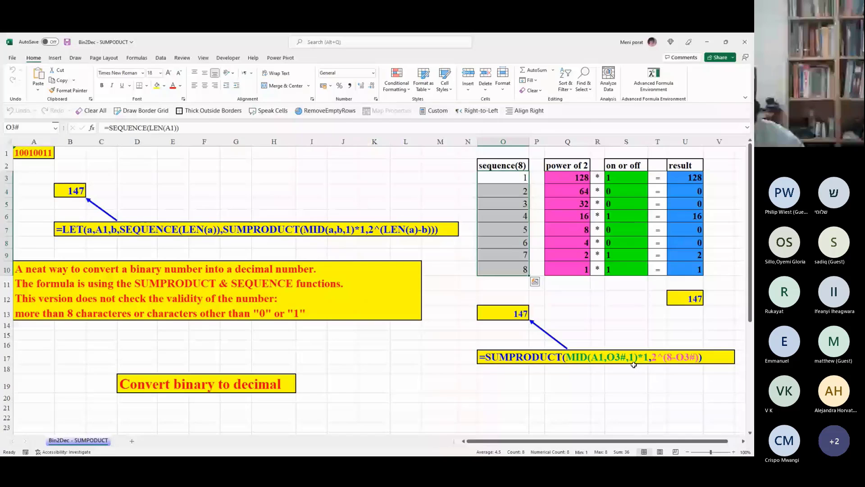
pyautogui.click(617, 177)
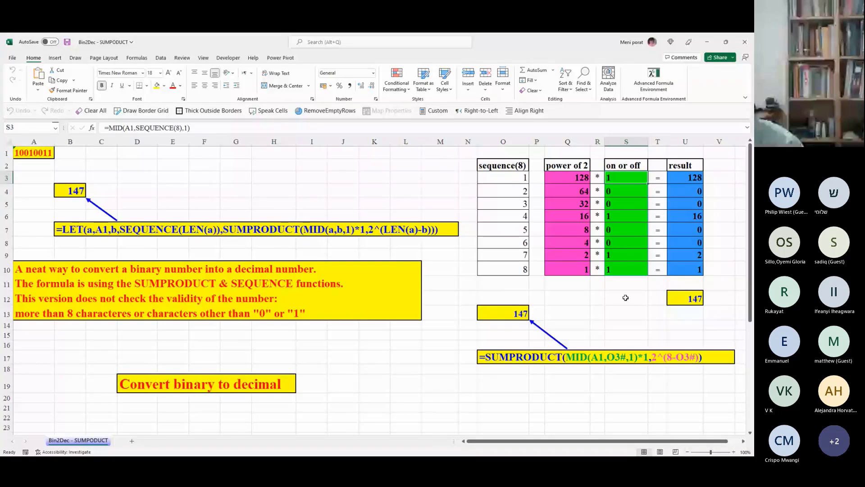
pyautogui.press('Down')
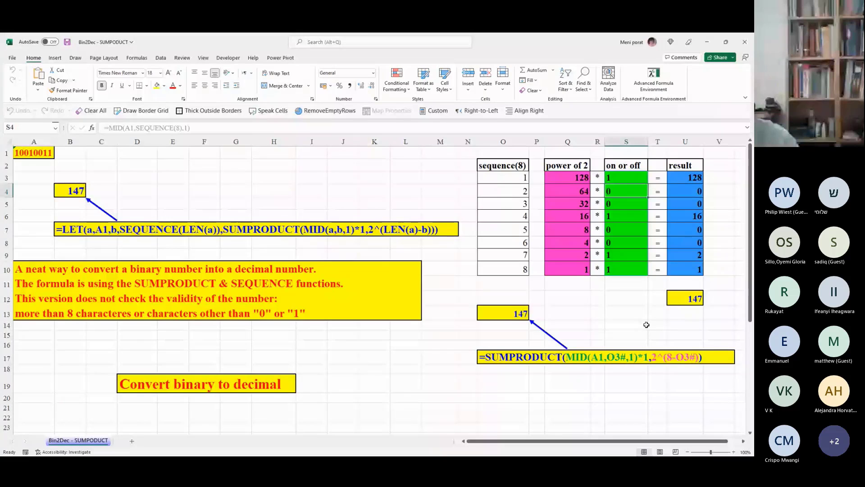
# - Select the result cells U3, U6 and U9 together
pyautogui.click(685, 177)
pyautogui.keyDown('ctrl'); pyautogui.click(685, 216); pyautogui.keyUp('ctrl')
pyautogui.keyDown('ctrl'); pyautogui.click(685, 254); pyautogui.keyUp('ctrl')
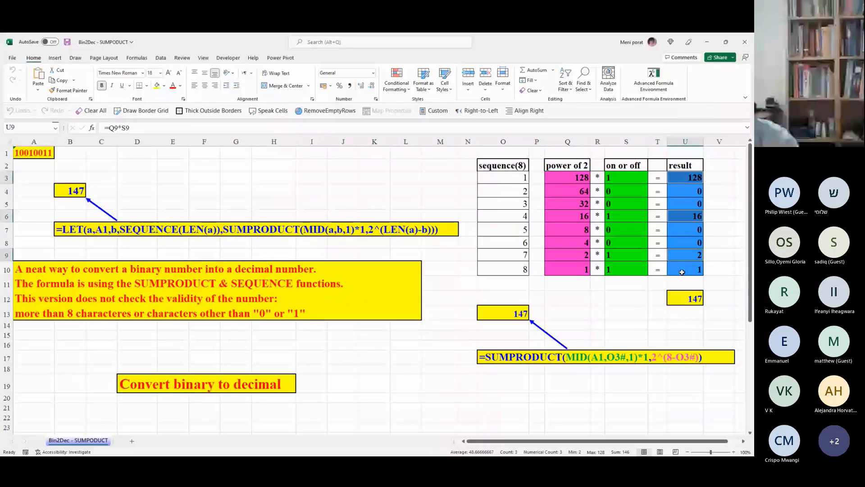
pyautogui.click(445, 409)
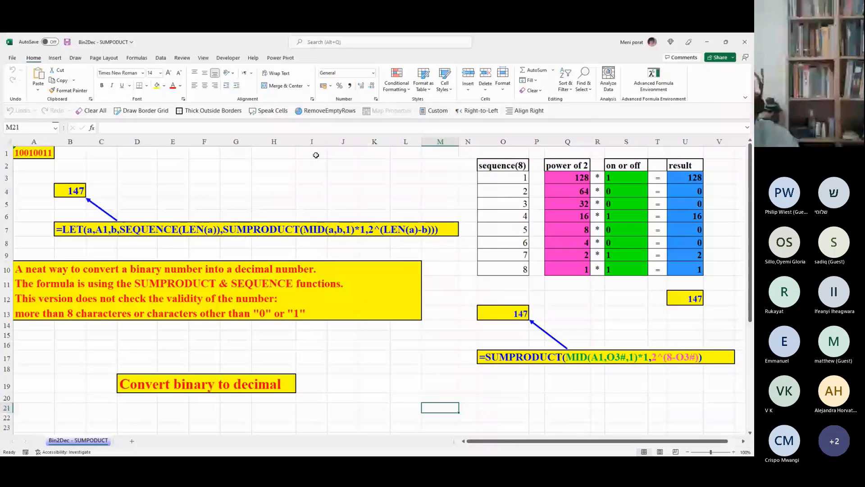
pyautogui.click(137, 58)
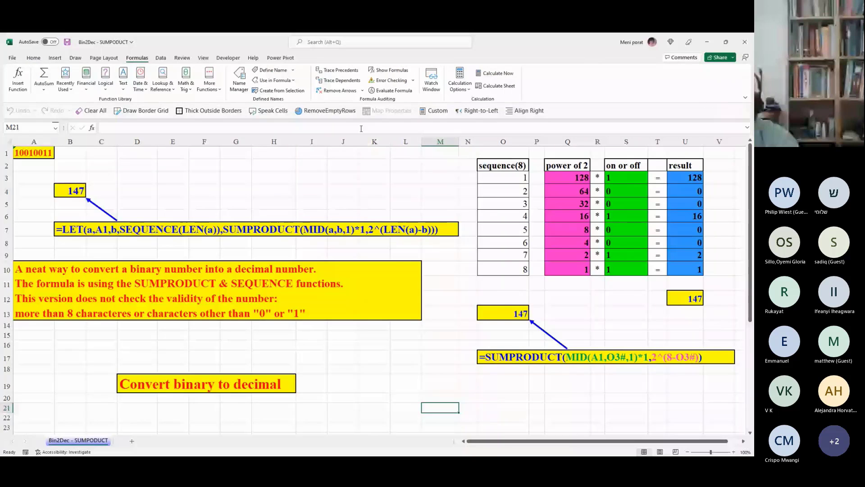
pyautogui.click(256, 180)
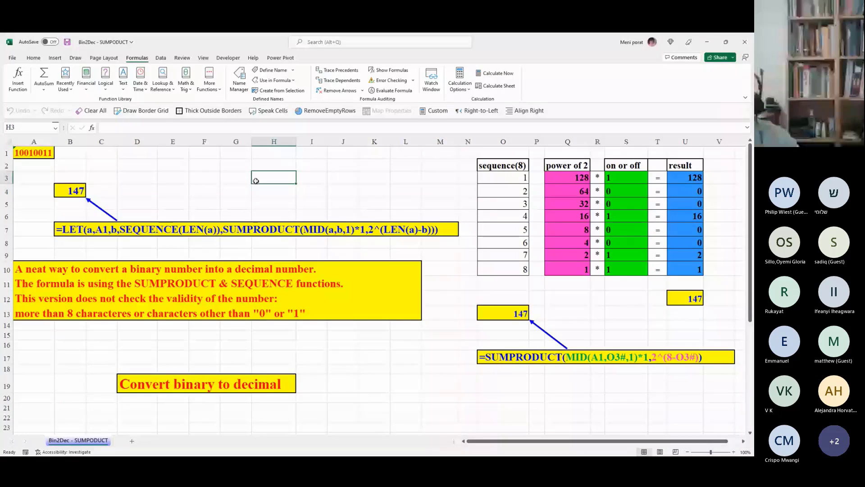
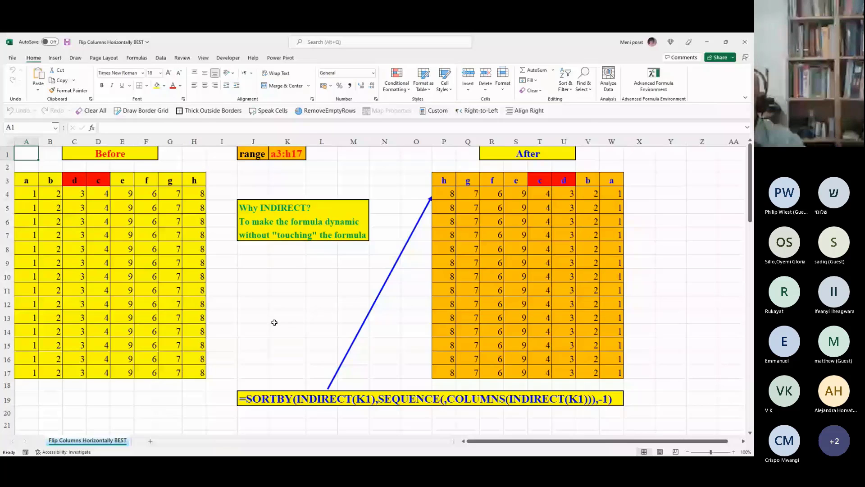
# - Set the range reference in K1 to a4:d7 so the SORTBY formula flips only that block
pyautogui.click(288, 154)
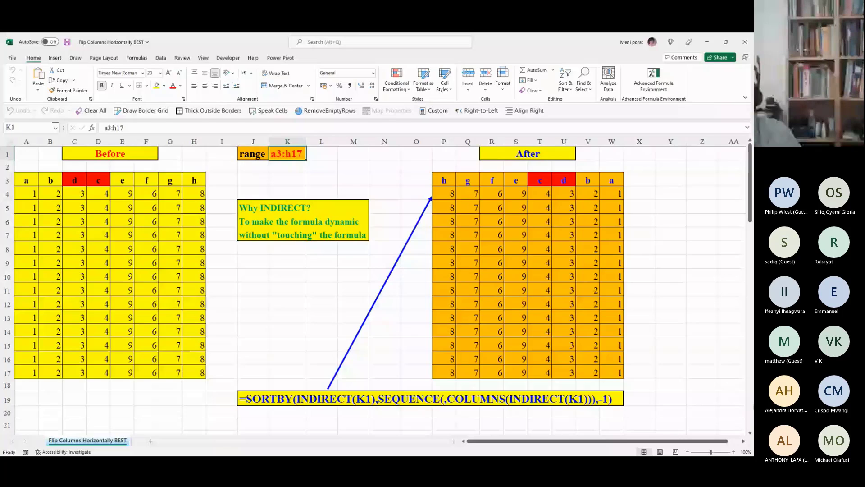
pyautogui.write('a4')
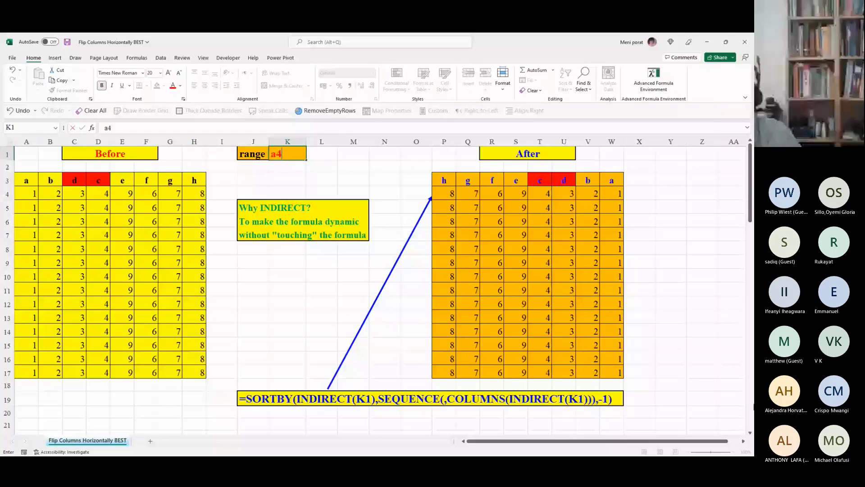
pyautogui.write(':')
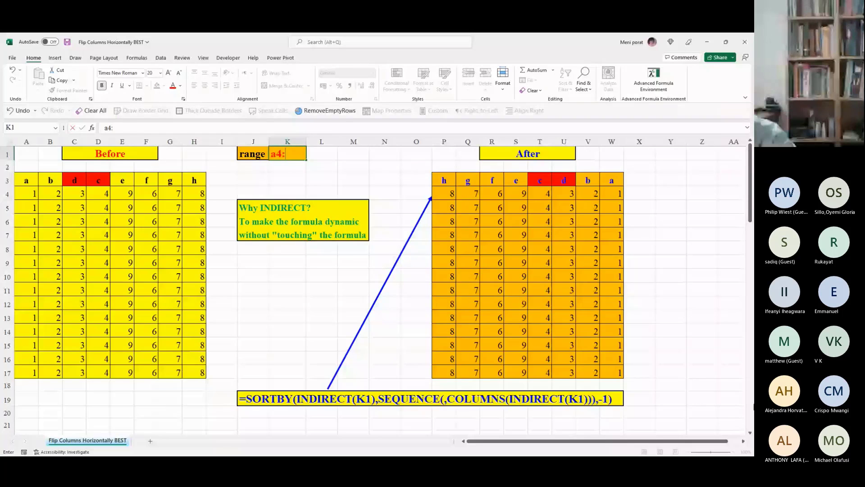
pyautogui.write('d7')
pyautogui.press('Return')
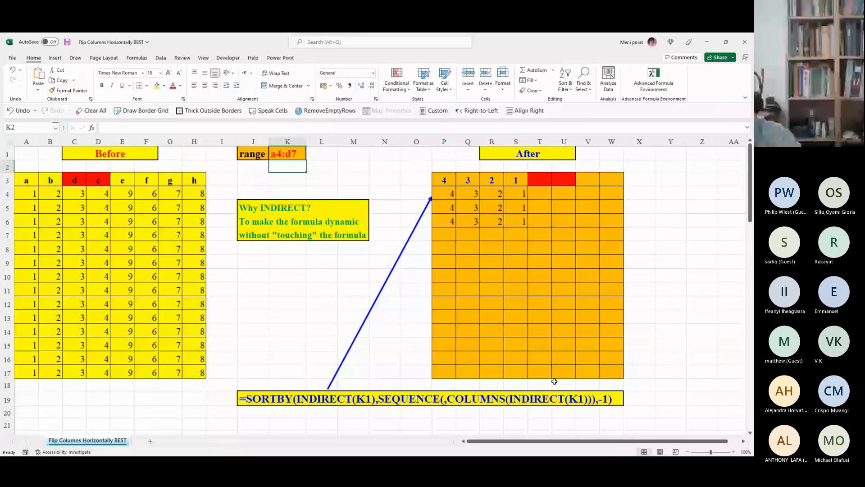
# - Select the source block A3:D7 to compare it with the flipped output, and undo the range change in K1
pyautogui.moveTo(27, 180); pyautogui.dragTo(94, 231)
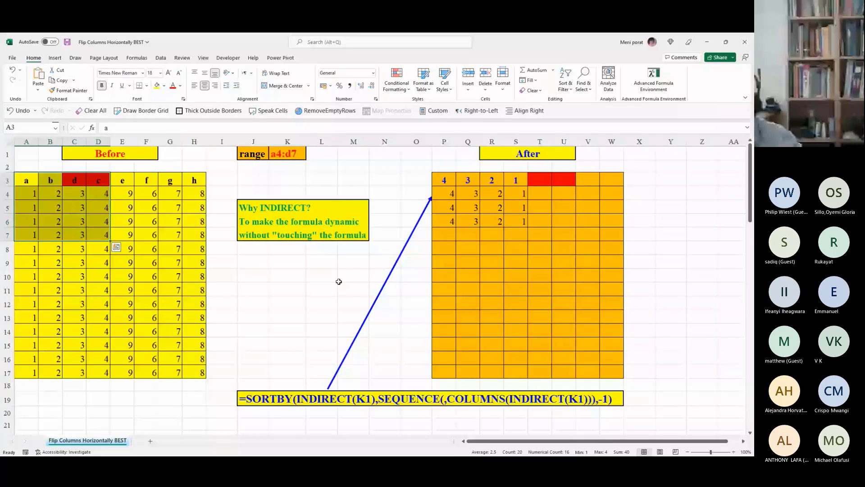
pyautogui.click(288, 154)
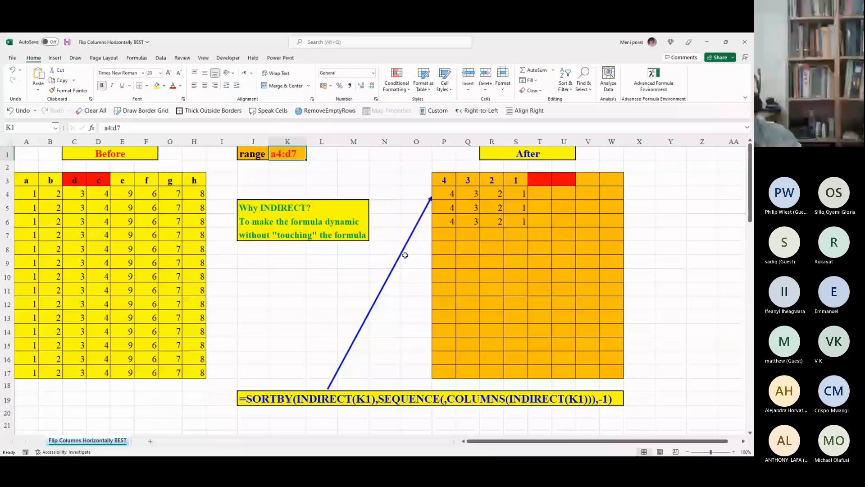
pyautogui.hotkey('ctrl', 'z')
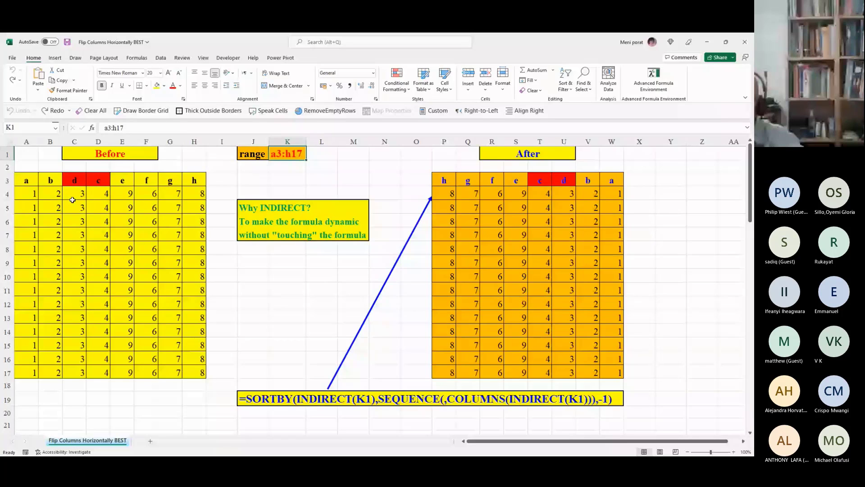
# - Compare the header order in the Before and After tables, and select the whole source table A3:H17
pyautogui.click(74, 180)
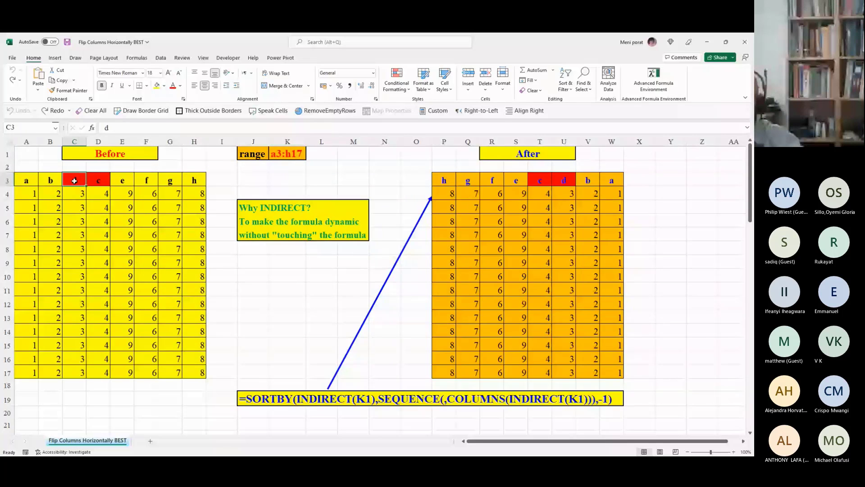
pyautogui.moveTo(612, 180); pyautogui.dragTo(444, 181)
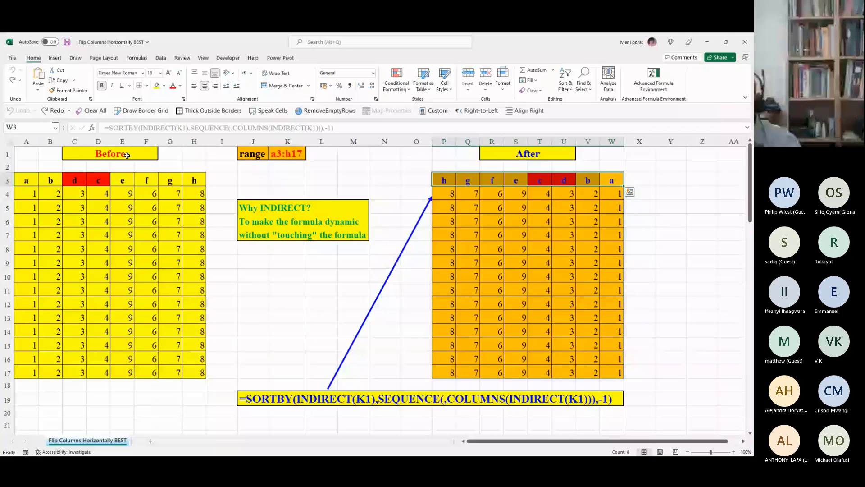
pyautogui.moveTo(26, 180); pyautogui.dragTo(98, 181)
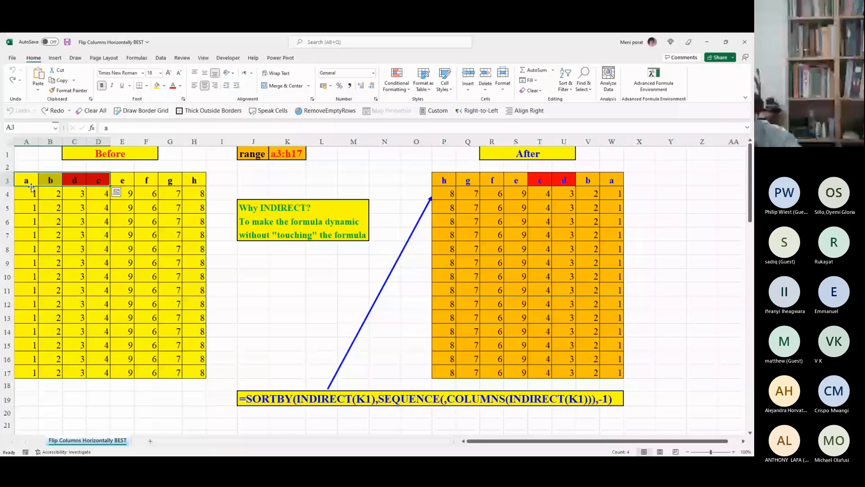
pyautogui.moveTo(32, 189); pyautogui.dragTo(53, 322)
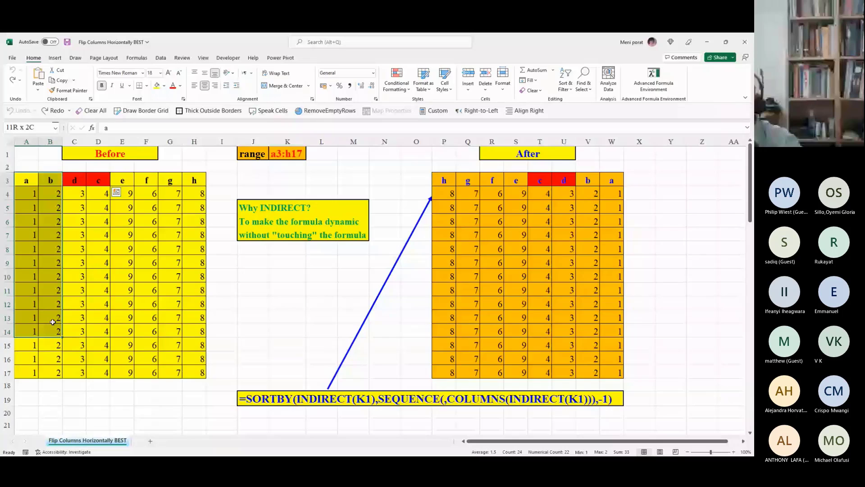
pyautogui.moveTo(52, 322); pyautogui.dragTo(190, 376)
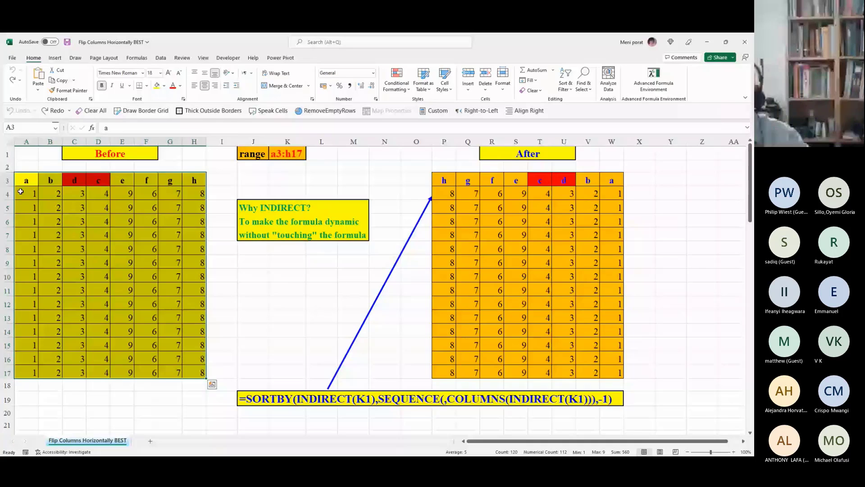
# - Inspect the SORTBY formula in P3 at the omitted rows argument of SEQUENCE, leaving the formula as it is
pyautogui.click(443, 180)
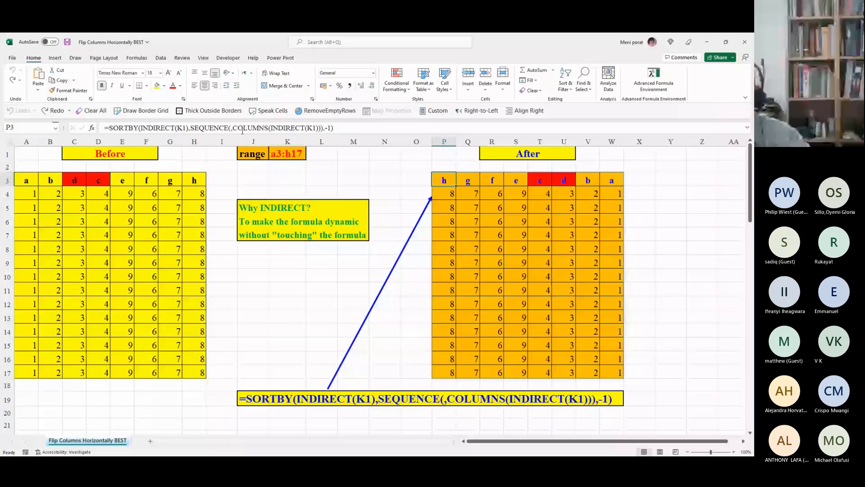
pyautogui.click(231, 128)
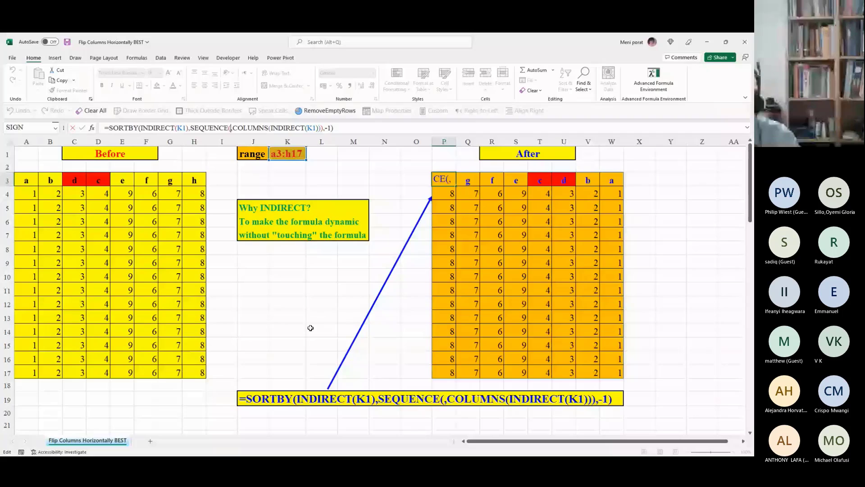
pyautogui.press('Escape')
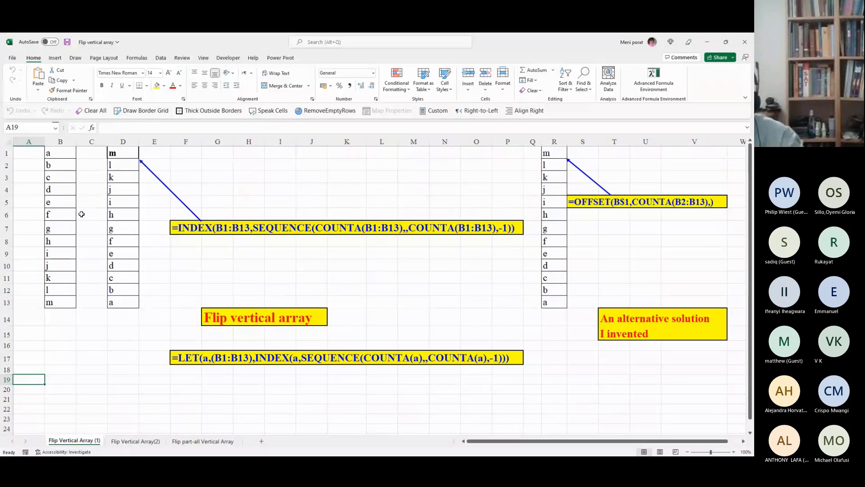
# - In the Flip vertical array workbook, compare the original list B1:B13 with the OFFSET alternative's reversed list R1:R13
pyautogui.moveTo(61, 154); pyautogui.dragTo(61, 302)
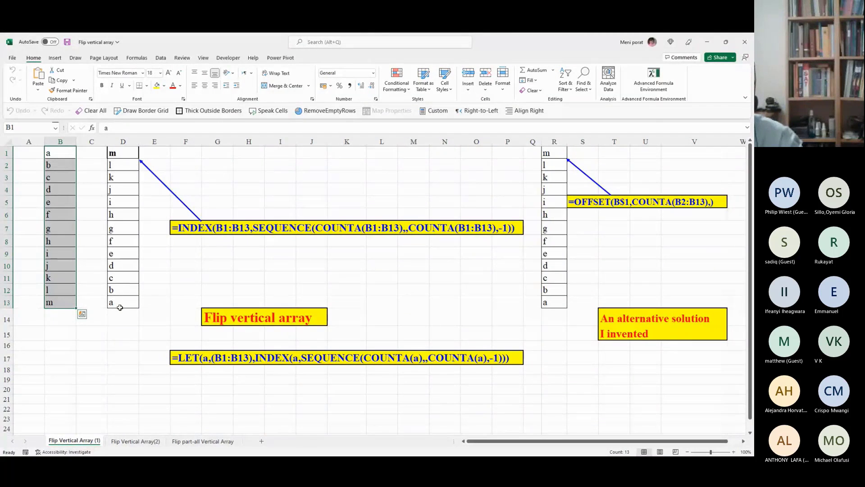
pyautogui.click(107, 373)
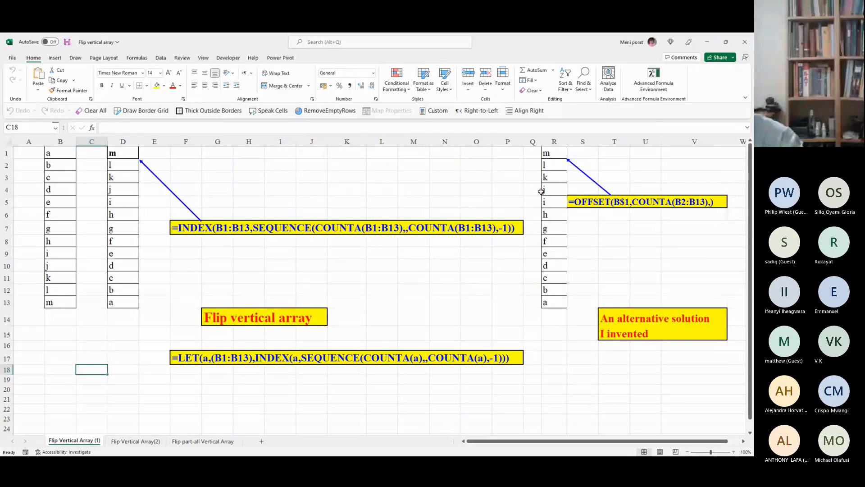
pyautogui.moveTo(551, 154); pyautogui.dragTo(549, 297)
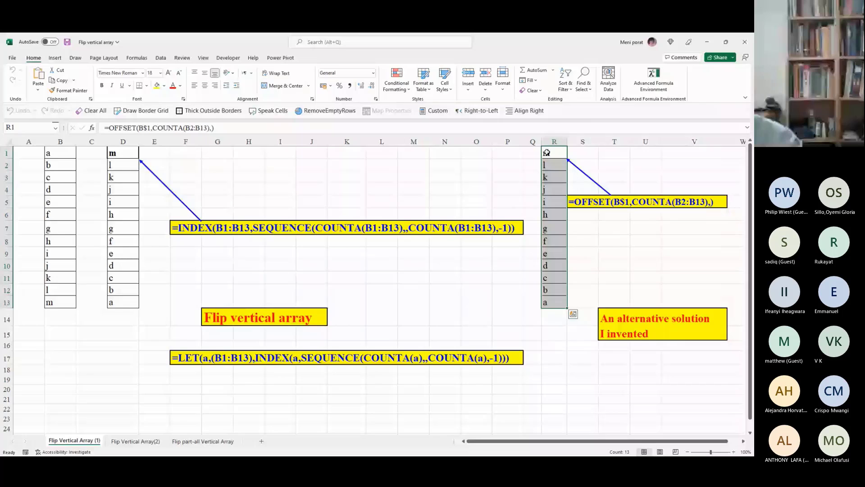
pyautogui.moveTo(547, 152); pyautogui.dragTo(563, 298)
pyautogui.click(533, 358)
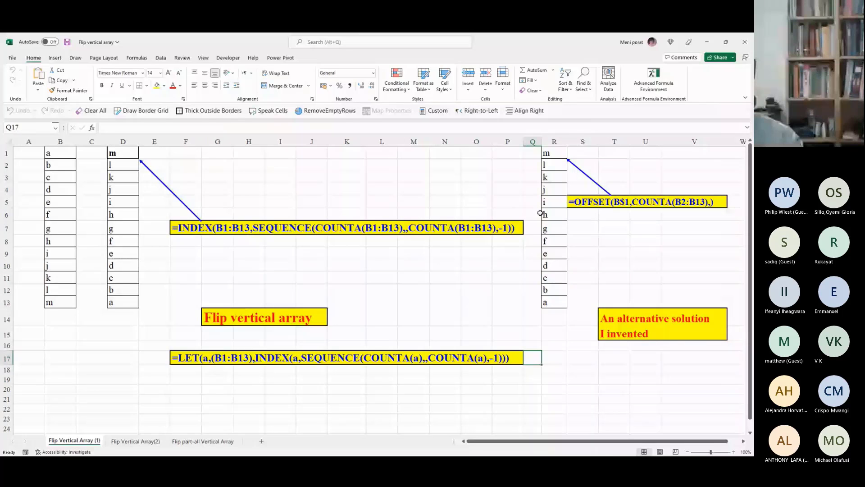
pyautogui.click(621, 379)
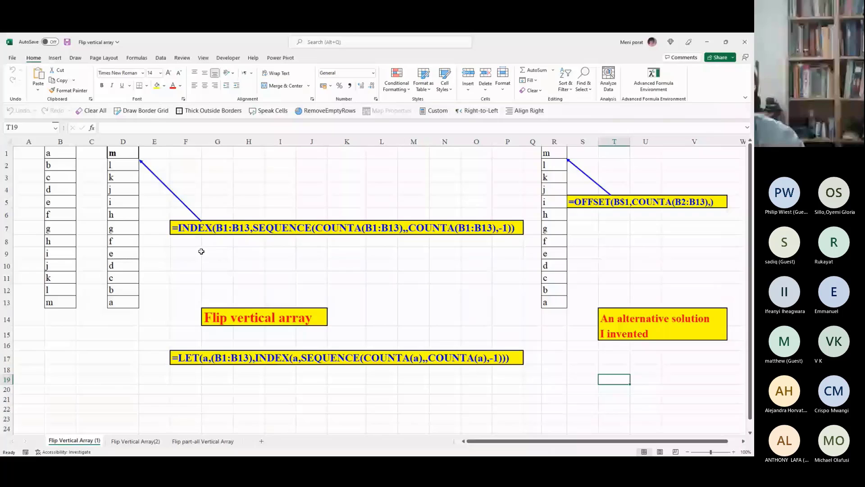
# - Compare the LET version of the flip formula in F17 with the INDEX and SEQUENCE version shown in F7
pyautogui.moveTo(185, 358); pyautogui.dragTo(216, 363)
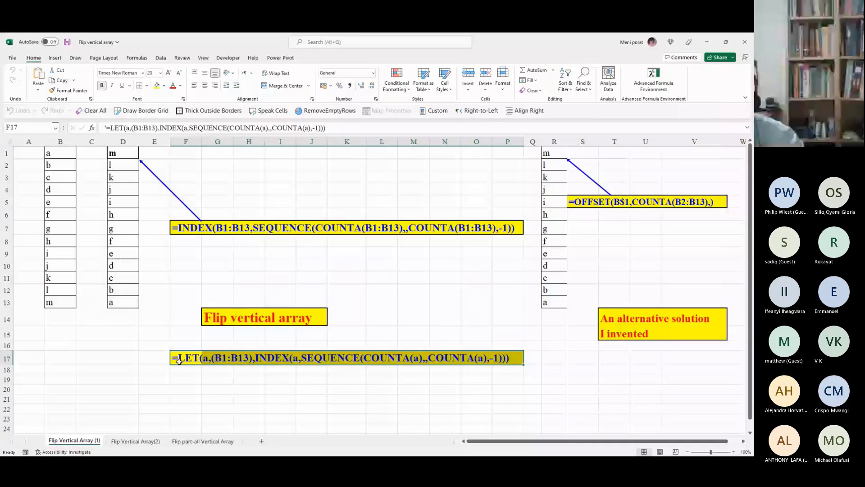
pyautogui.moveTo(186, 213); pyautogui.dragTo(507, 228)
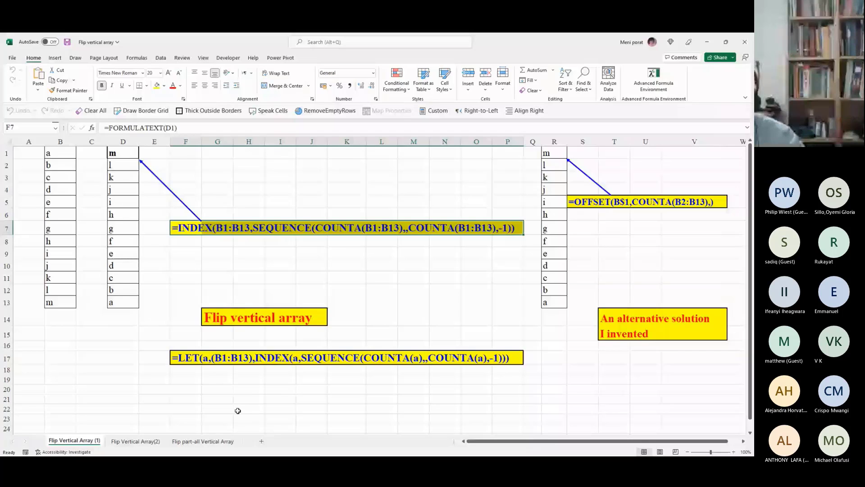
pyautogui.moveTo(218, 228); pyautogui.dragTo(235, 232)
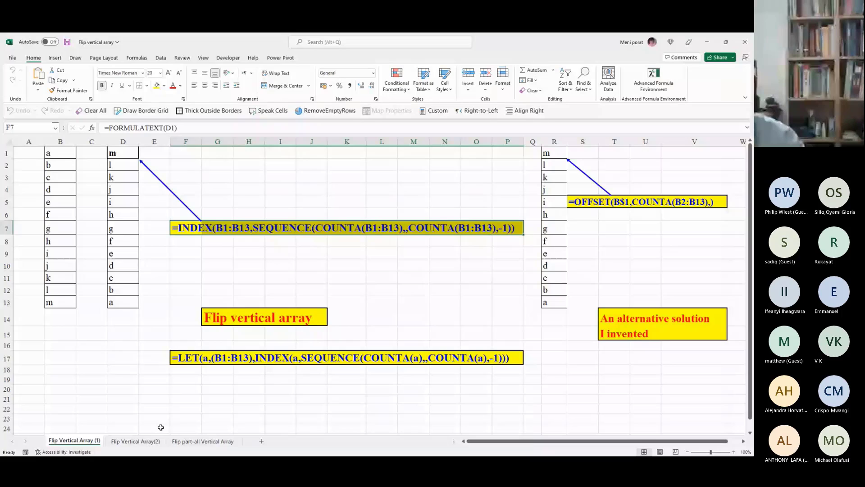
pyautogui.click(189, 257)
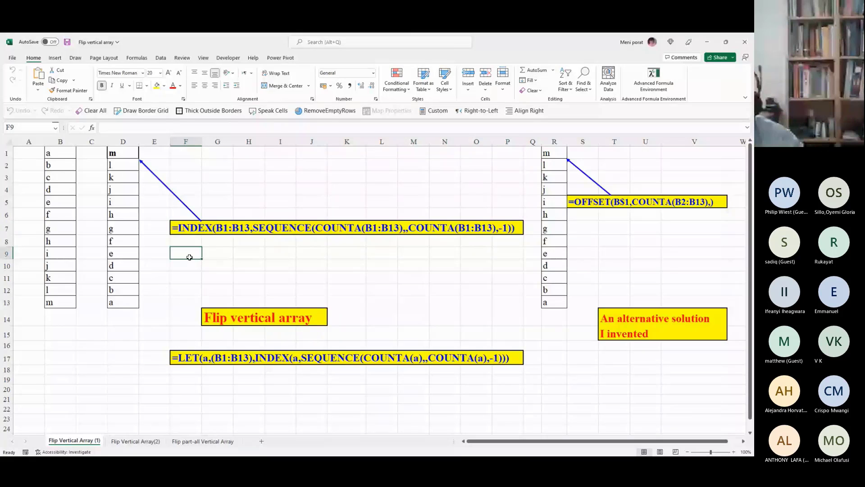
pyautogui.moveTo(190, 230); pyautogui.dragTo(191, 241)
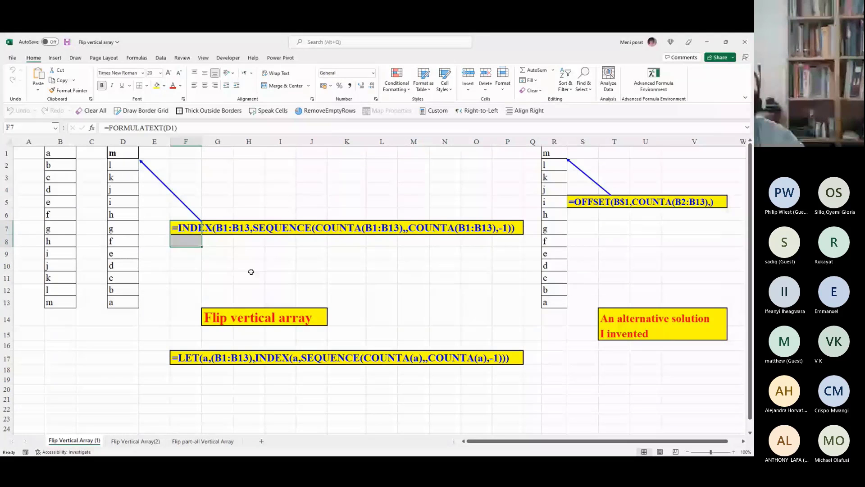
pyautogui.click(250, 230)
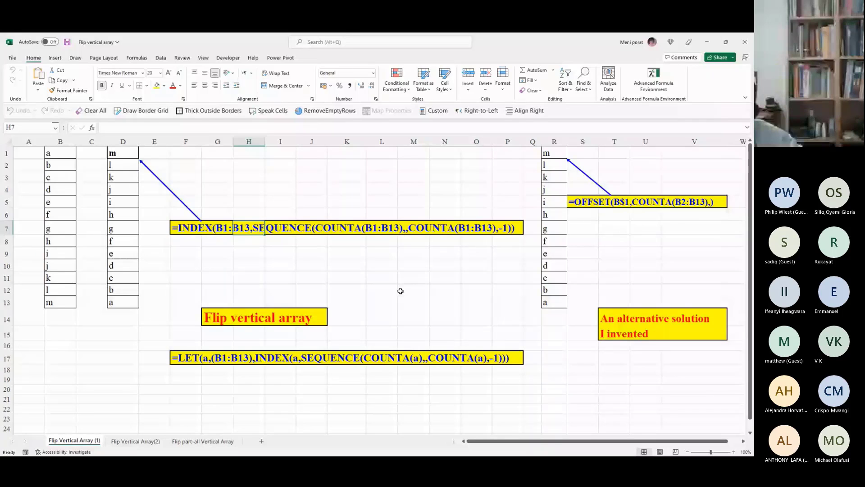
pyautogui.click(457, 230)
# - Evaluate the rows argument COUNTA(B1:B13) of SEQUENCE inside the D1 flip formula, leaving the formula as it is
pyautogui.click(116, 153)
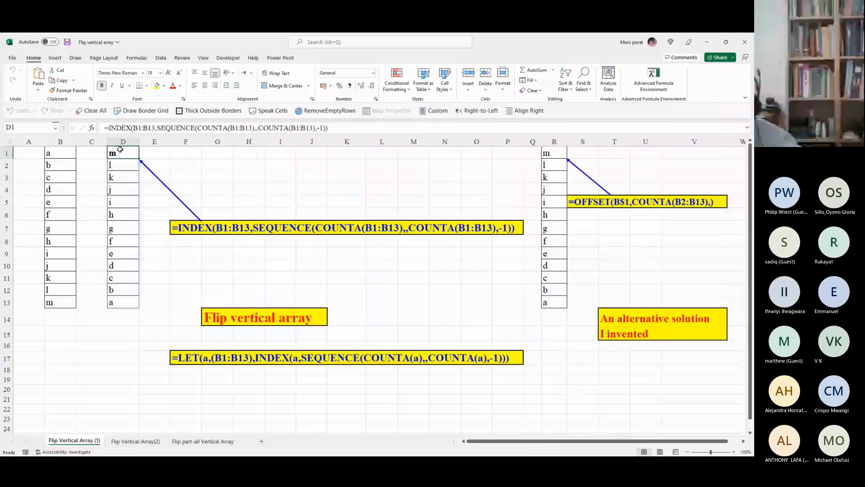
pyautogui.click(318, 127)
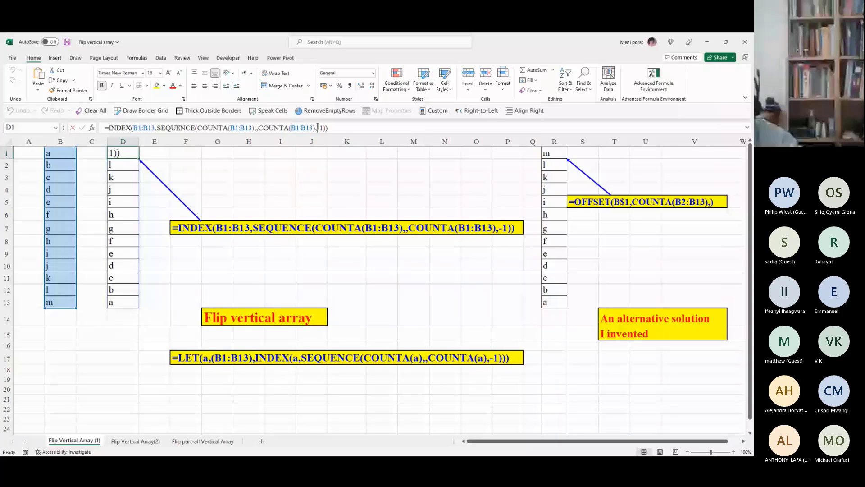
pyautogui.doubleClick(318, 128)
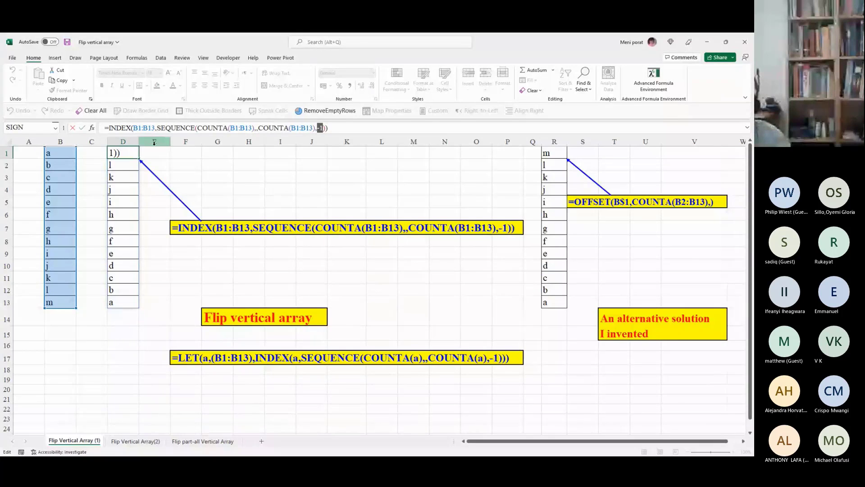
pyautogui.moveTo(198, 128); pyautogui.dragTo(210, 125)
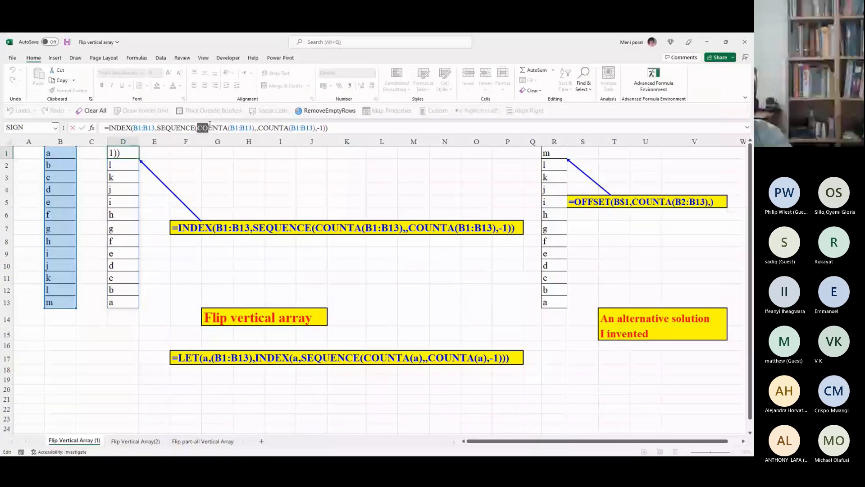
pyautogui.moveTo(210, 125); pyautogui.dragTo(255, 128)
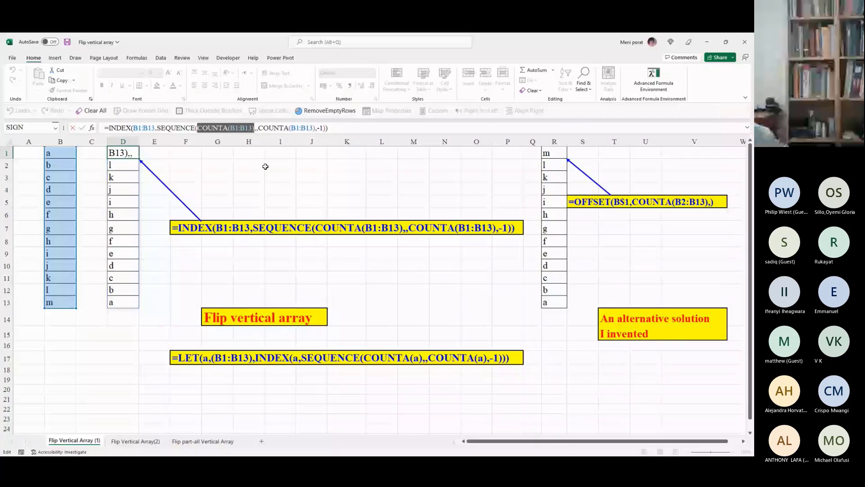
pyautogui.press('F9')
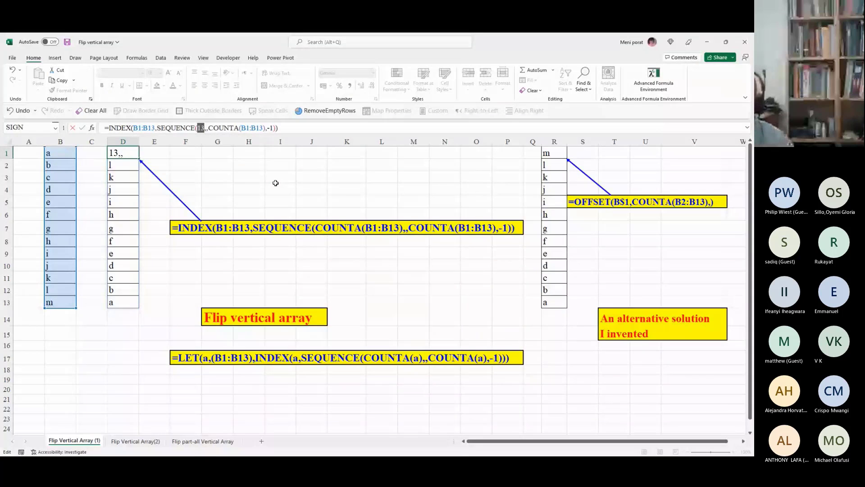
pyautogui.press('Escape')
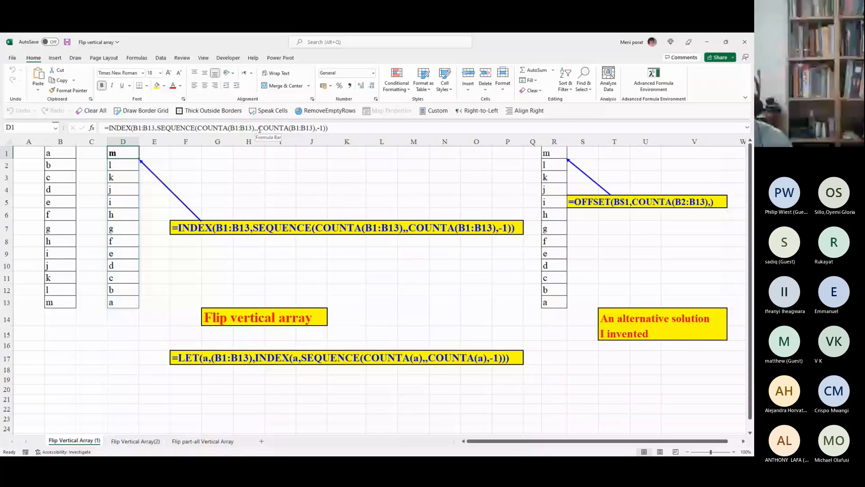
# - Evaluate the start argument COUNTA(B1:B13) of SEQUENCE in D1 without keeping the evaluation, and select D18
pyautogui.moveTo(259, 129); pyautogui.dragTo(317, 128)
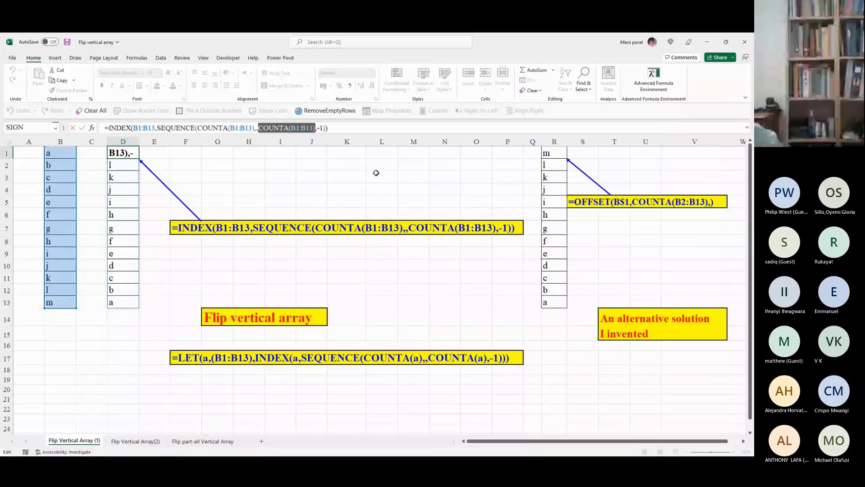
pyautogui.press('F9')
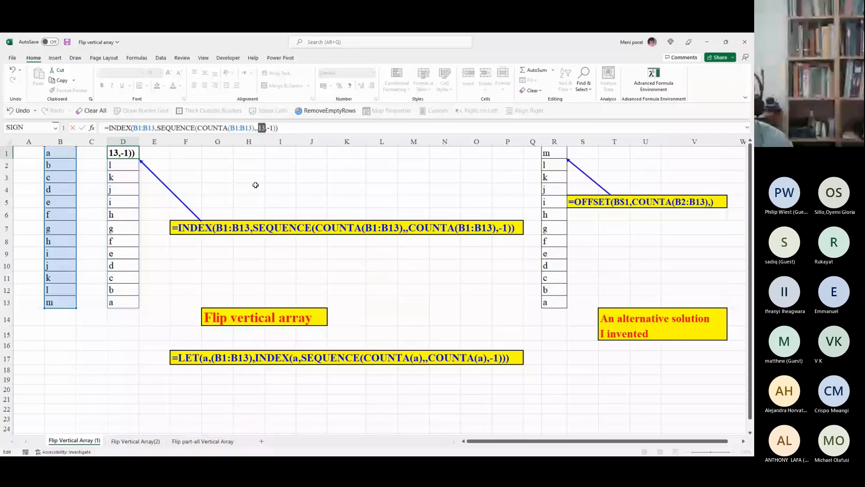
pyautogui.press('Escape')
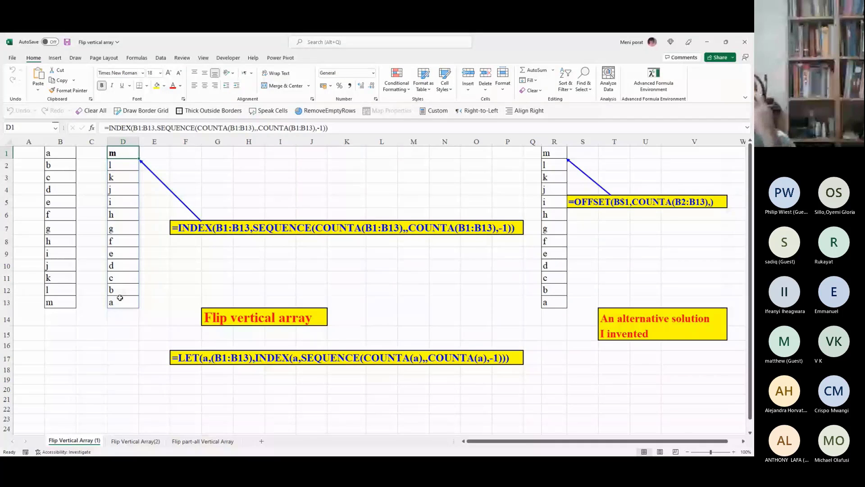
pyautogui.click(414, 265)
pyautogui.click(114, 367)
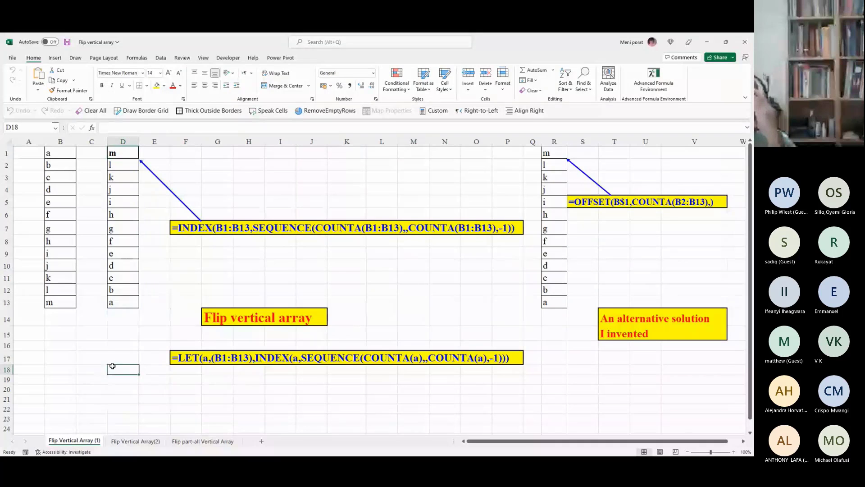
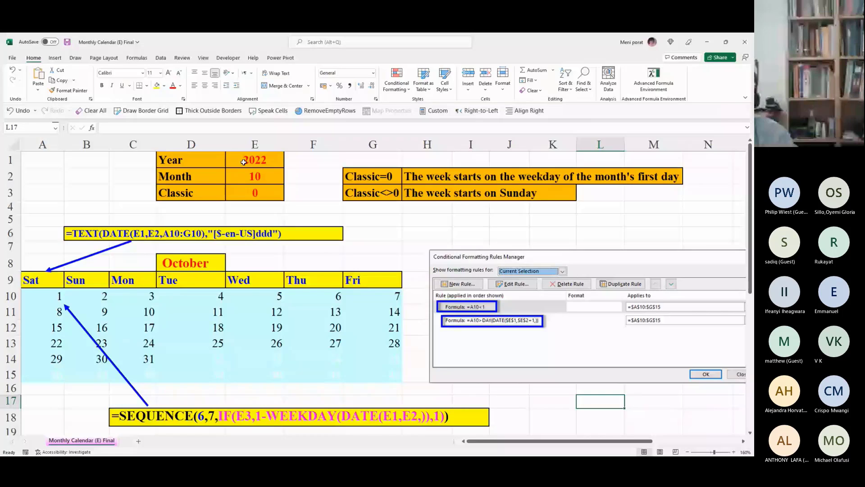
# - In the Monthly Calendar workbook, inspect the year and the SEQUENCE formula in A10, and set Classic in E3 to 1
pyautogui.click(243, 162)
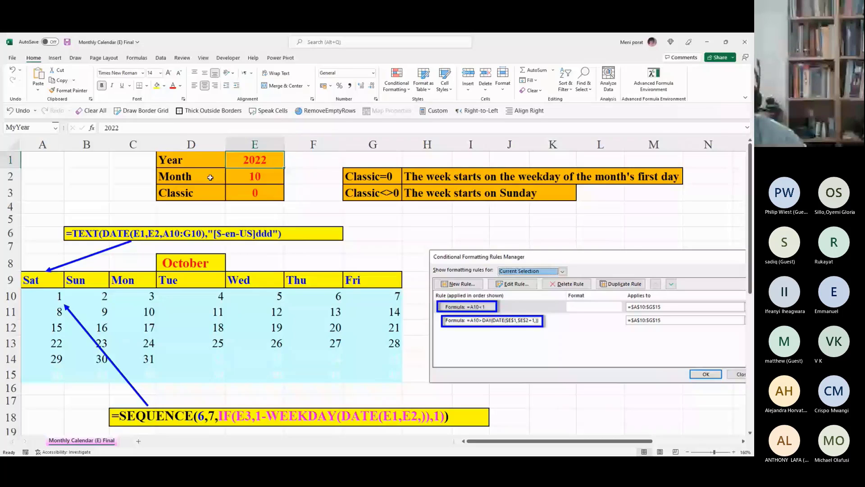
pyautogui.click(51, 291)
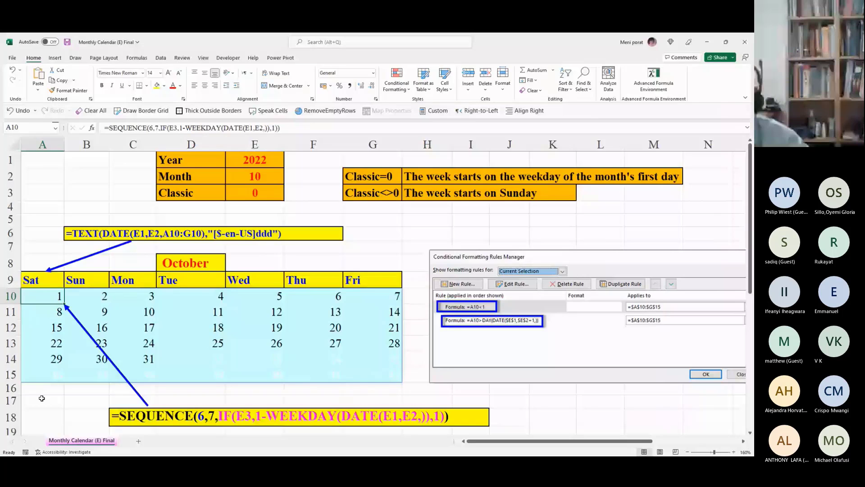
pyautogui.click(255, 193)
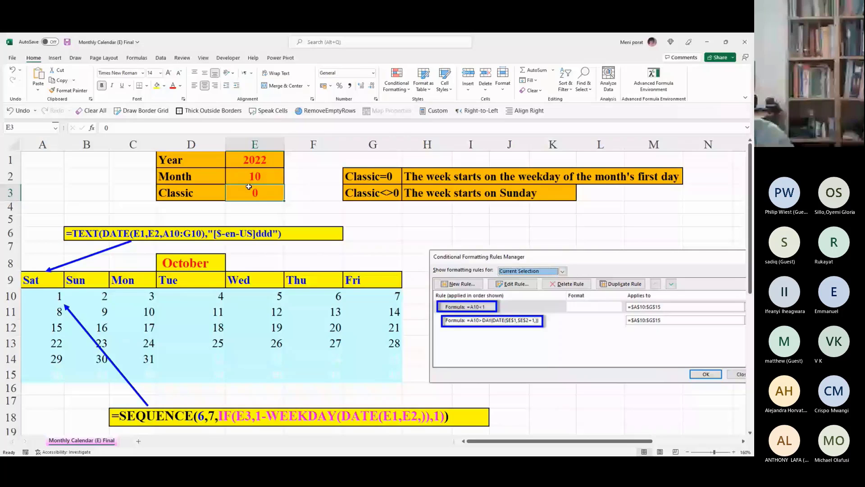
pyautogui.write('1')
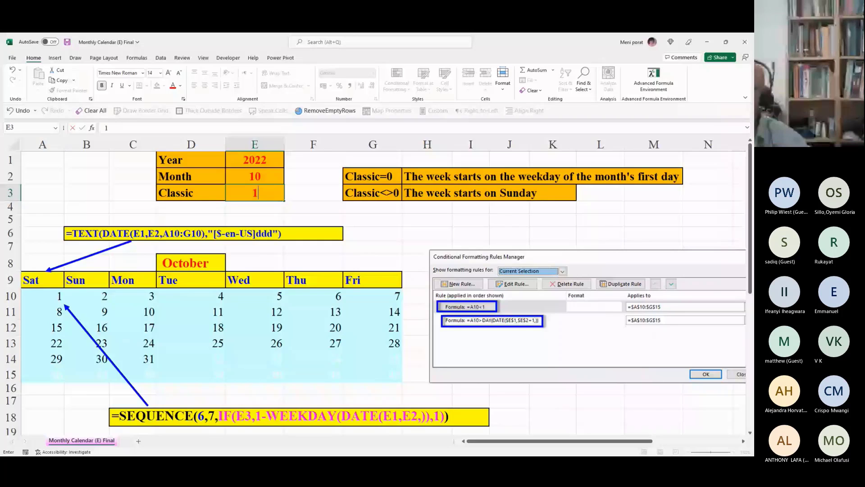
pyautogui.press('Escape')
pyautogui.press('Return')
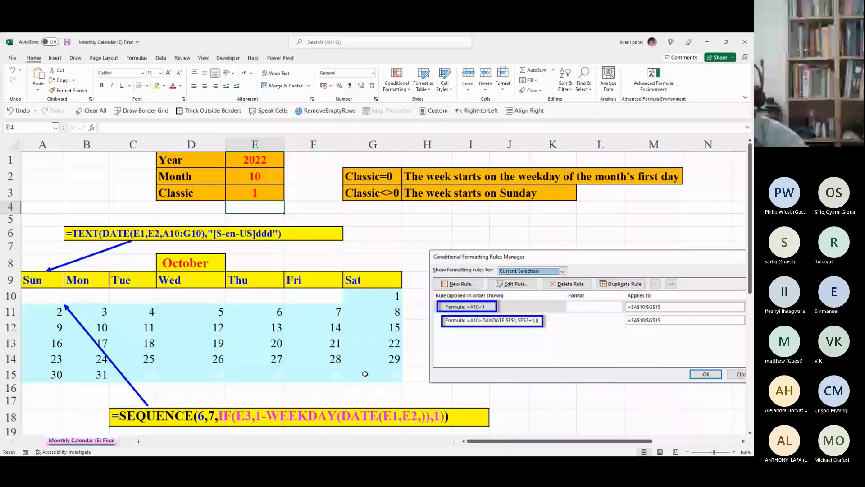
# - Examine the leading cells A10:F10 and the formula text in row 18, and set Classic in E3 to 0
pyautogui.moveTo(40, 295); pyautogui.dragTo(292, 292)
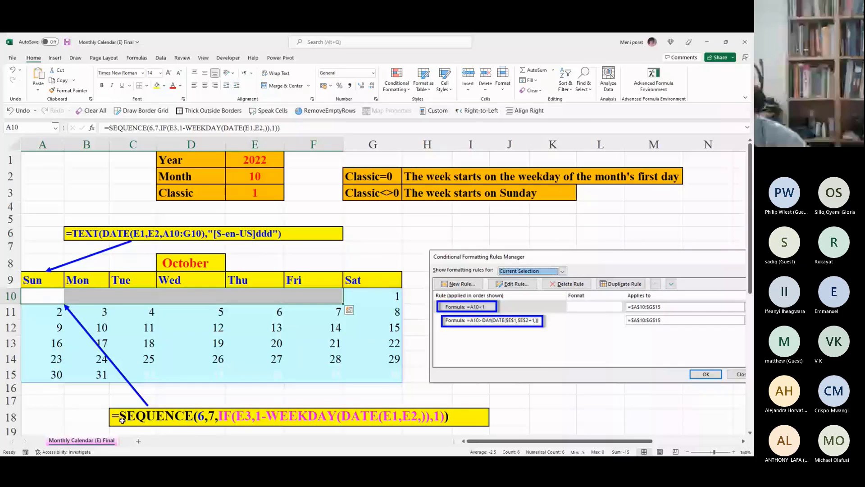
pyautogui.moveTo(122, 420); pyautogui.dragTo(462, 413)
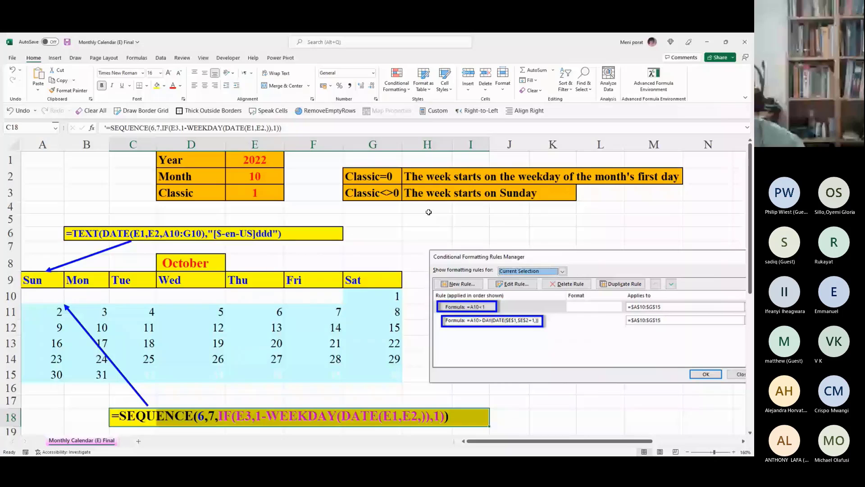
pyautogui.click(255, 194)
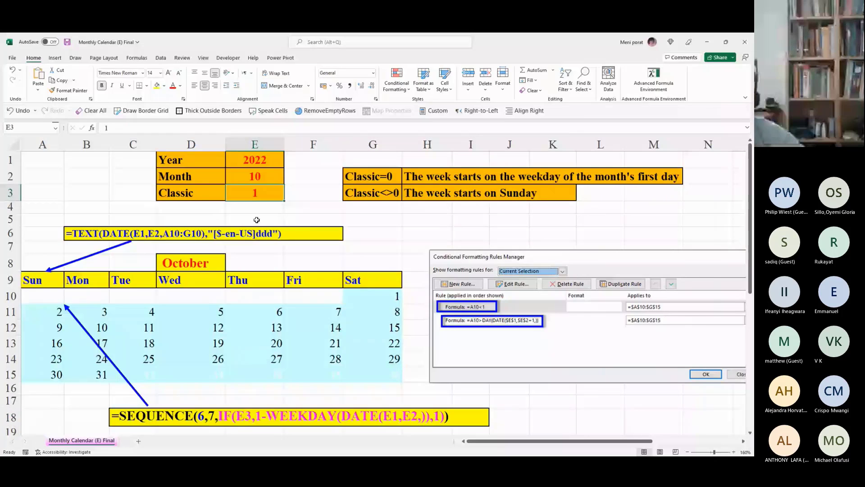
pyautogui.write('0')
pyautogui.press('Return')
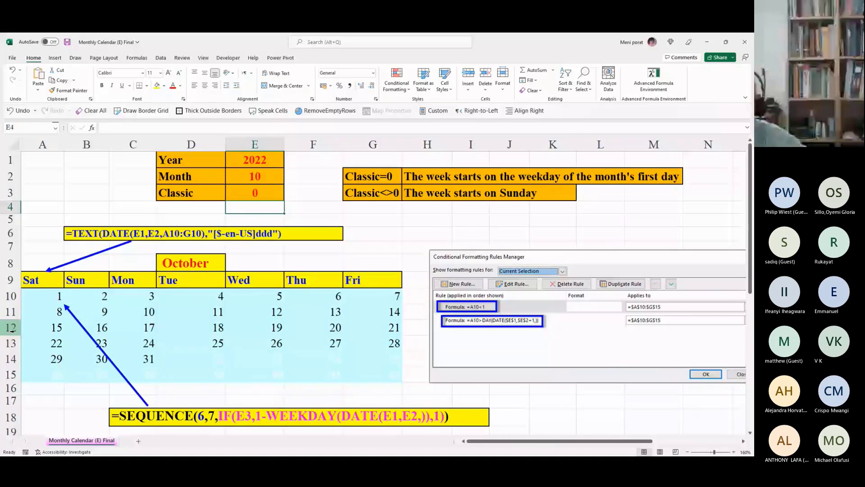
# - Examine the 6-row by 7-column calendar range A10:G15, its source formula in A10 and the last-row cell A15
pyautogui.moveTo(43, 296); pyautogui.dragTo(370, 371)
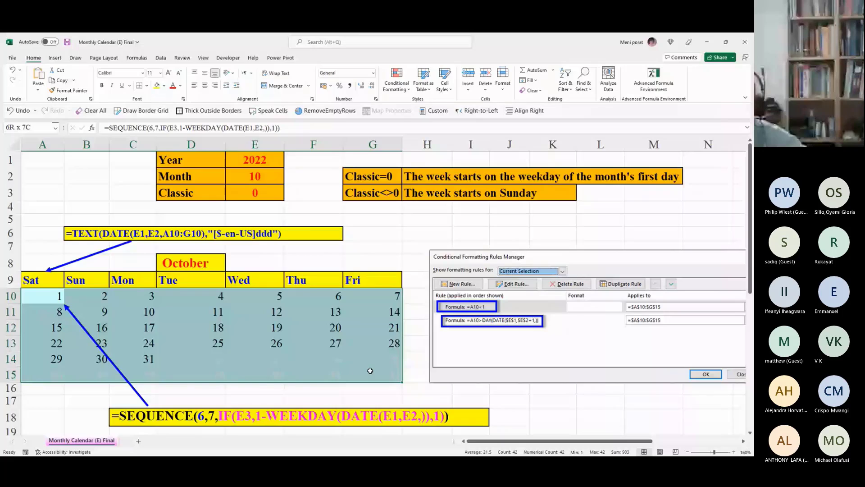
pyautogui.click(54, 302)
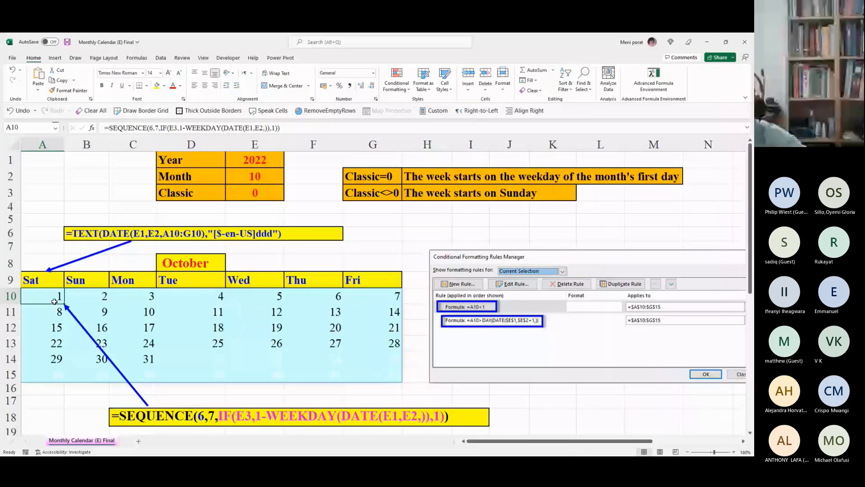
pyautogui.click(53, 378)
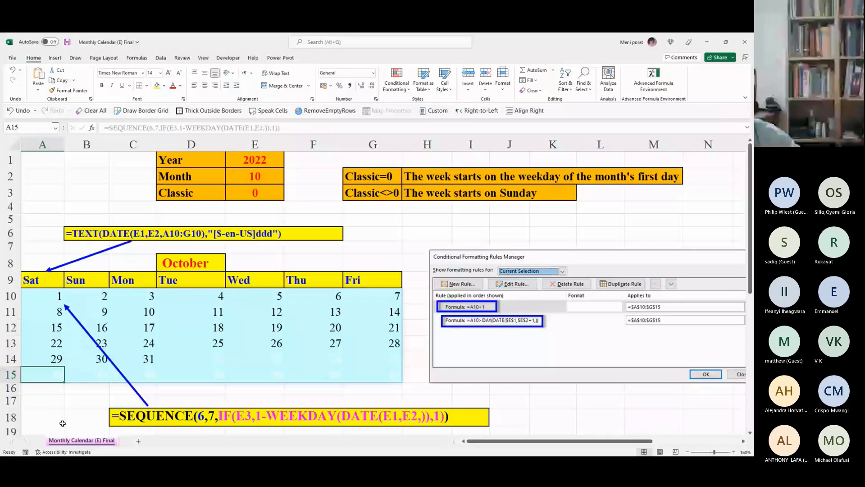
# - Move the Conditional Formatting Rules Manager picture slightly closer to the calendar grid and deselect it
pyautogui.moveTo(497, 261); pyautogui.dragTo(495, 261)
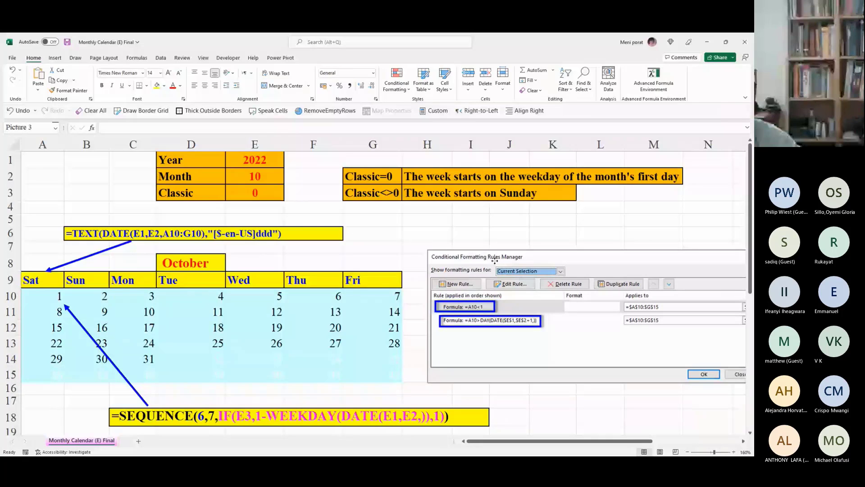
pyautogui.moveTo(494, 260); pyautogui.dragTo(481, 260)
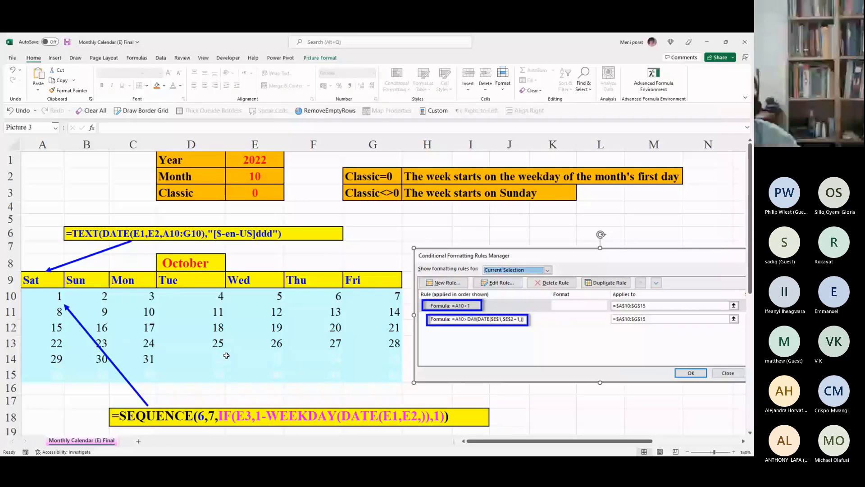
pyautogui.press('Escape')
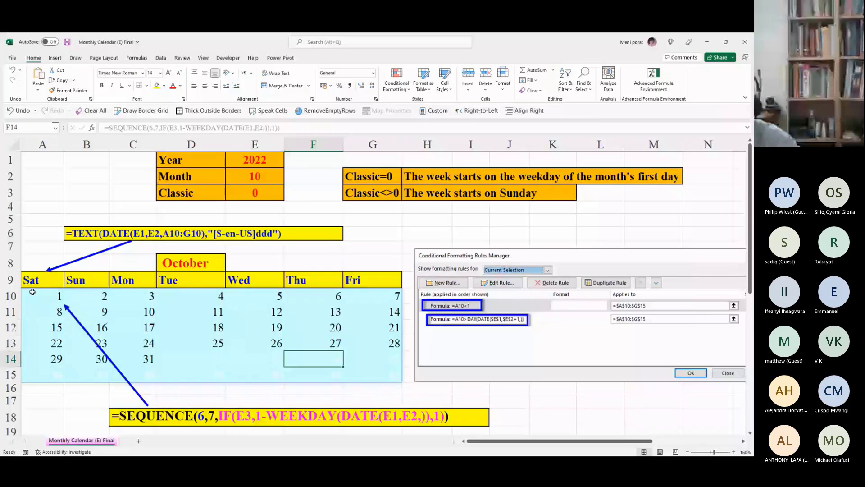
# - Open the conditional formatting rules manager for calendar range A10:G15 to review its rules, and return to the sheet
pyautogui.moveTo(32, 292); pyautogui.dragTo(372, 374)
pyautogui.click(397, 86)
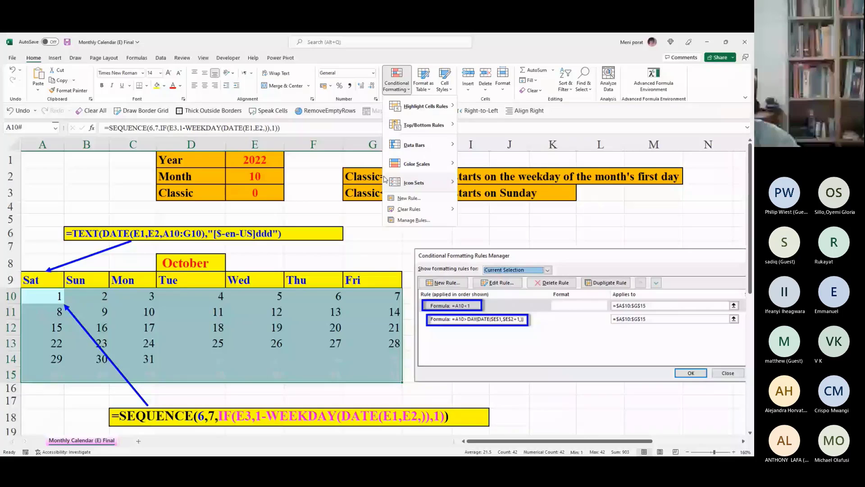
pyautogui.click(413, 221)
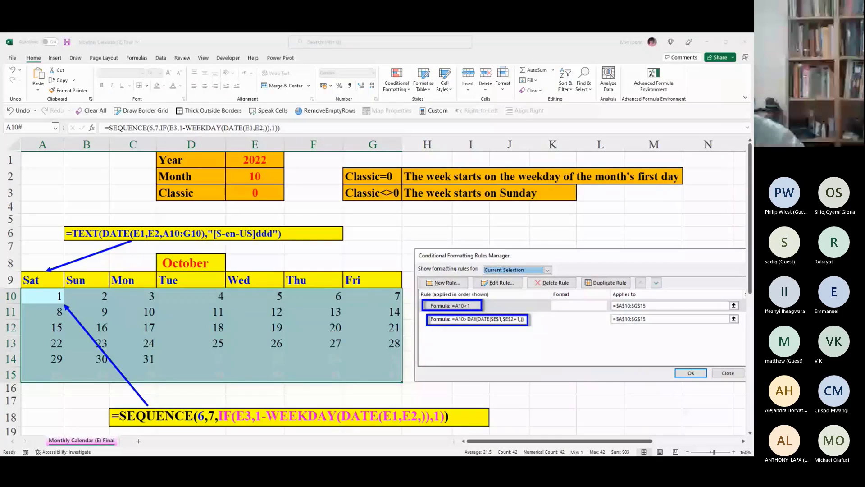
pyautogui.click(47, 303)
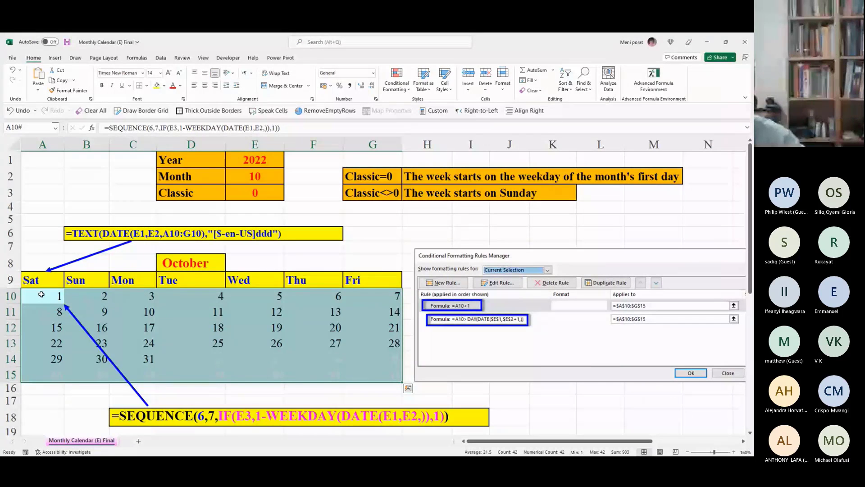
# - Set Classic in E3 to 1 and inspect calendar cells G10 and A10
pyautogui.click(257, 193)
pyautogui.write('1')
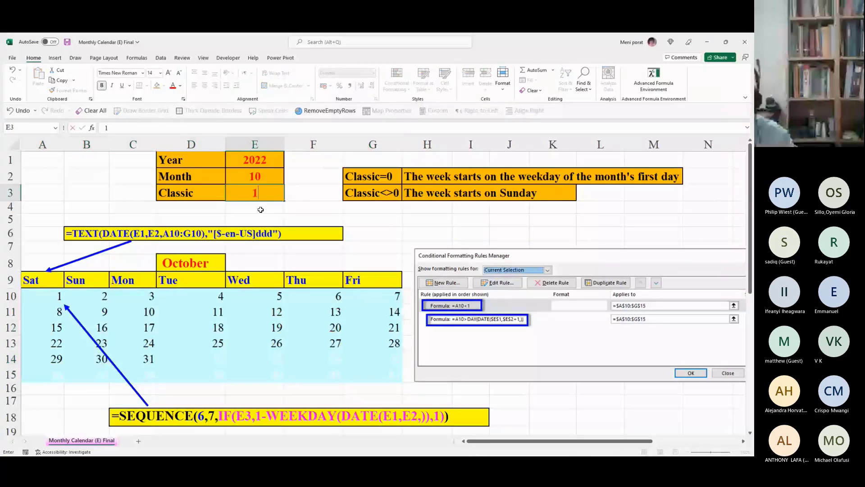
pyautogui.press('Return')
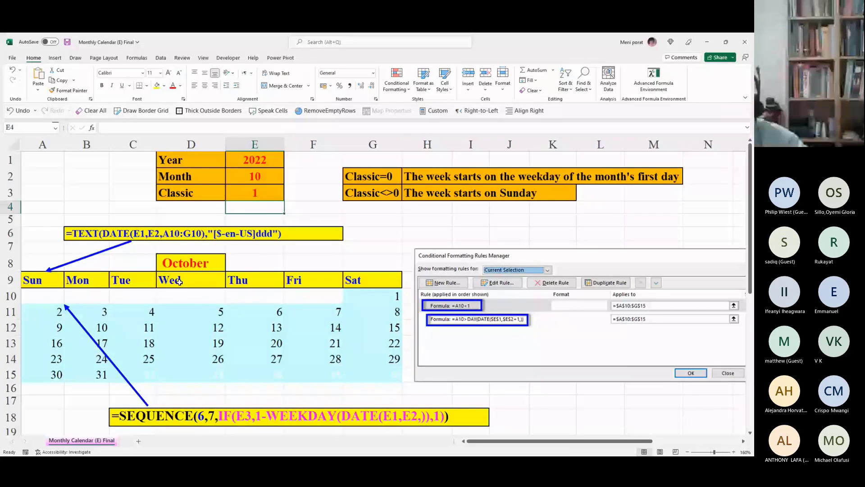
pyautogui.click(374, 297)
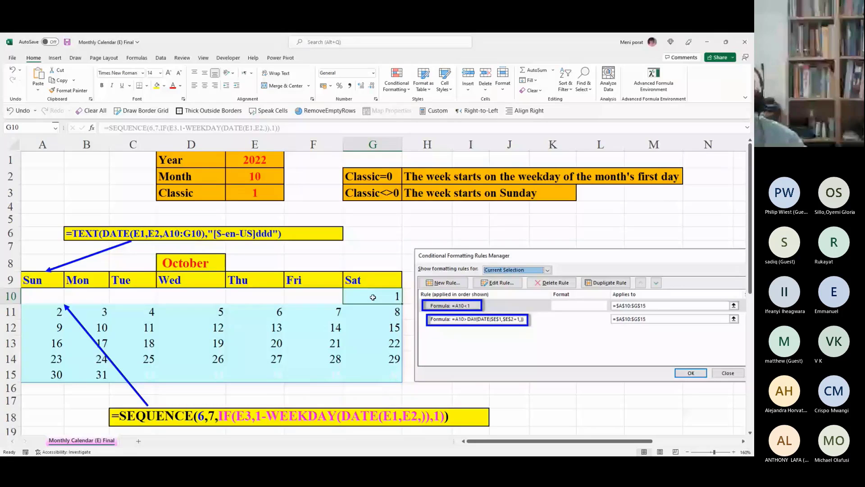
pyautogui.click(35, 296)
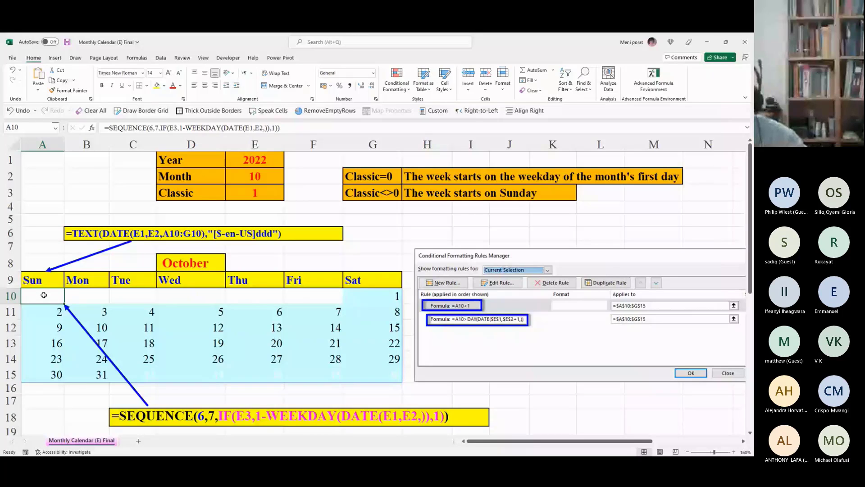
# - Set Classic in E3 to 0 so the calendar week starts on the weekday of the month's first day
pyautogui.click(240, 193)
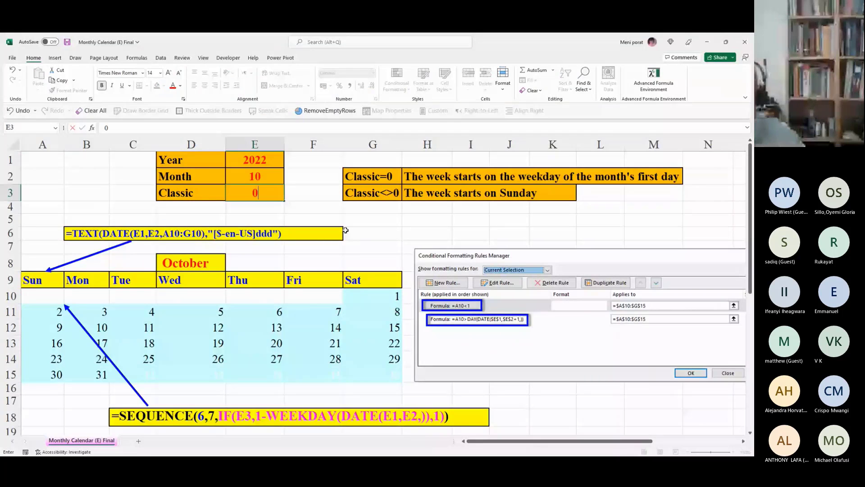
pyautogui.write('0')
pyautogui.press('Return')
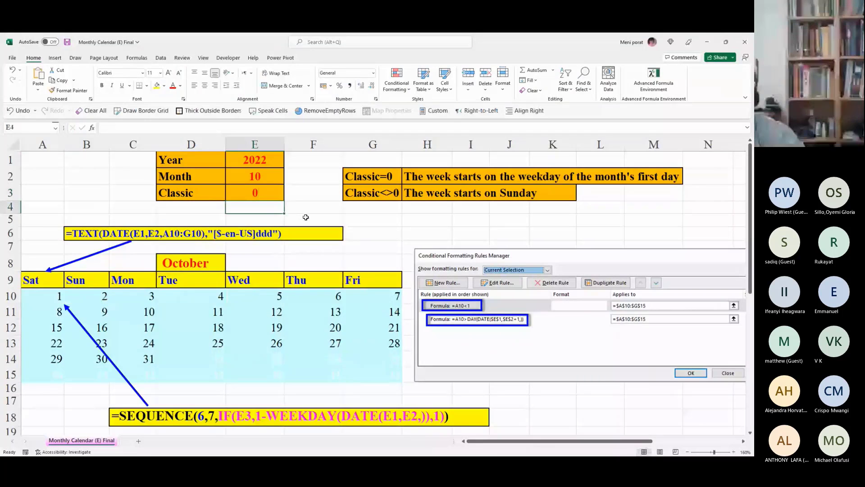
# - Choose 9 as the Month in E2 and inspect the month's last day in B14
pyautogui.click(243, 177)
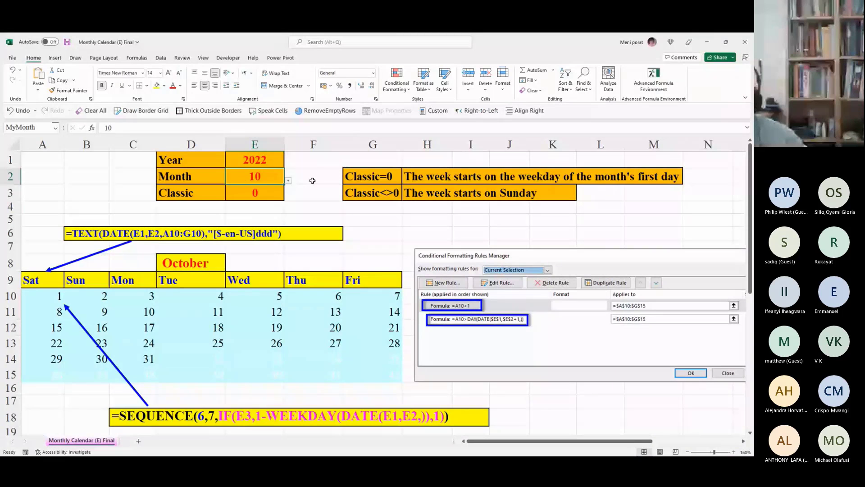
pyautogui.click(288, 182)
pyautogui.click(253, 224)
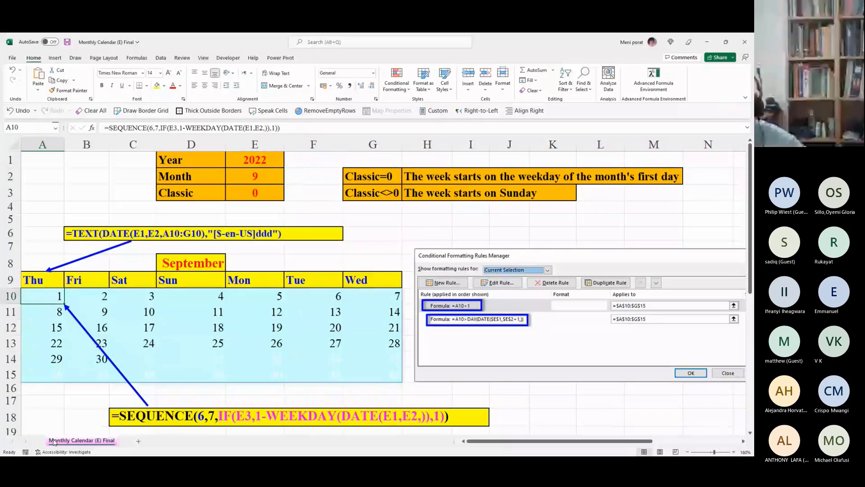
pyautogui.click(95, 364)
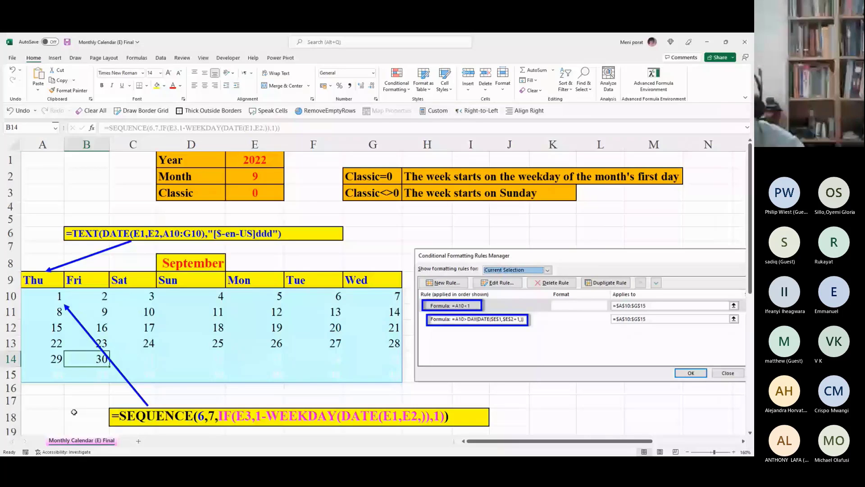
# - Set Classic in E3 to 1 for a Sunday week start and inspect the leading blank cells A10:D10
pyautogui.click(254, 193)
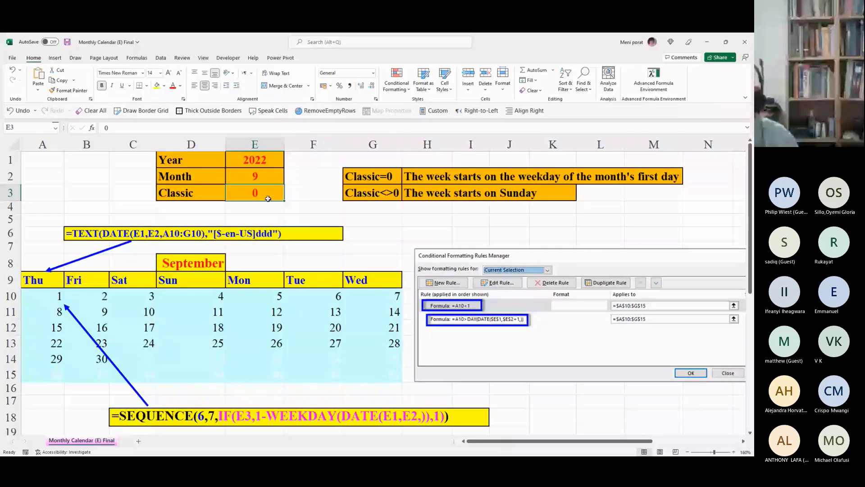
pyautogui.write('1')
pyautogui.press('Return')
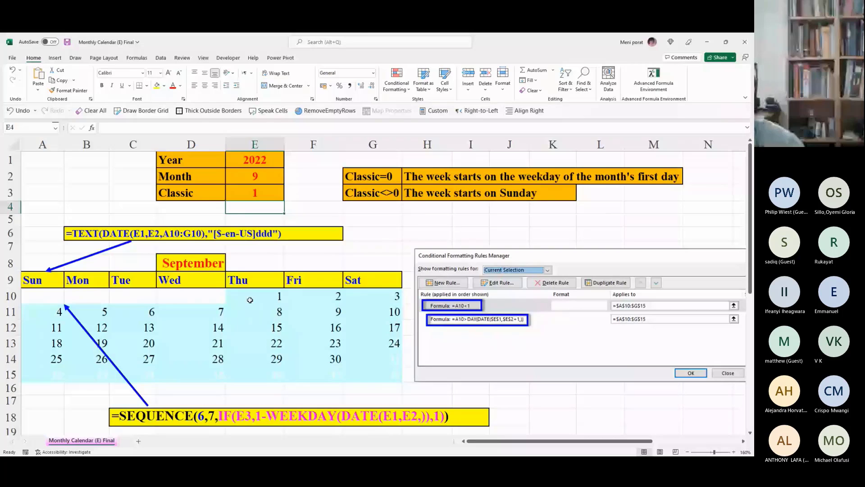
pyautogui.moveTo(42, 296); pyautogui.dragTo(212, 296)
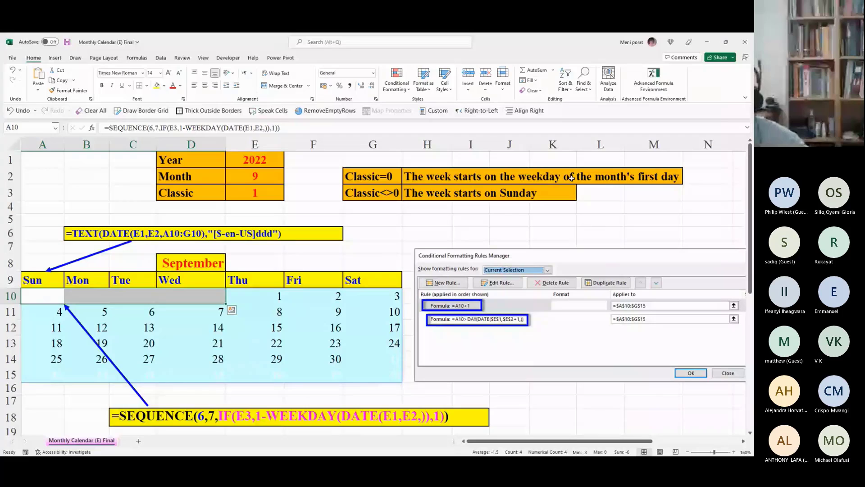
pyautogui.click(471, 233)
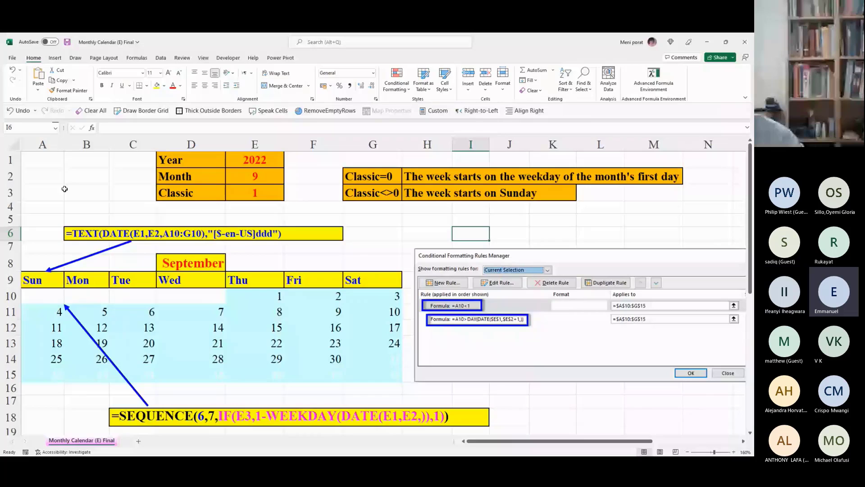
# - Close the Monthly Calendar (E) Final workbook
pyautogui.click(745, 43)
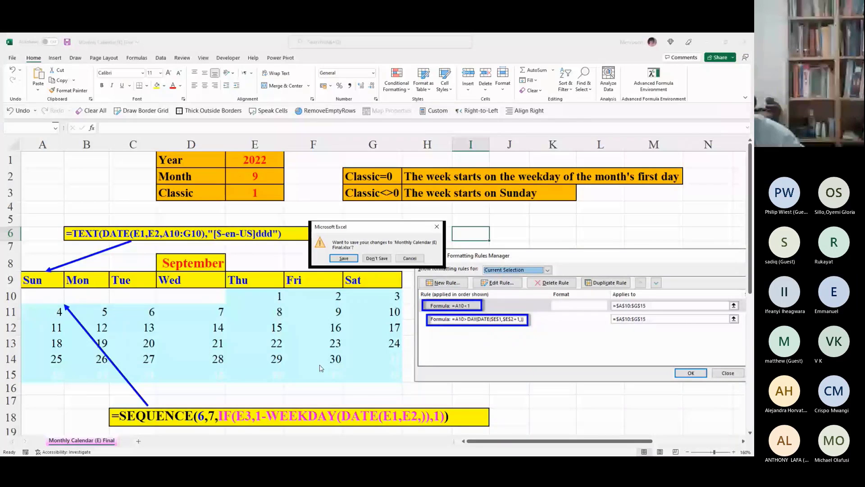